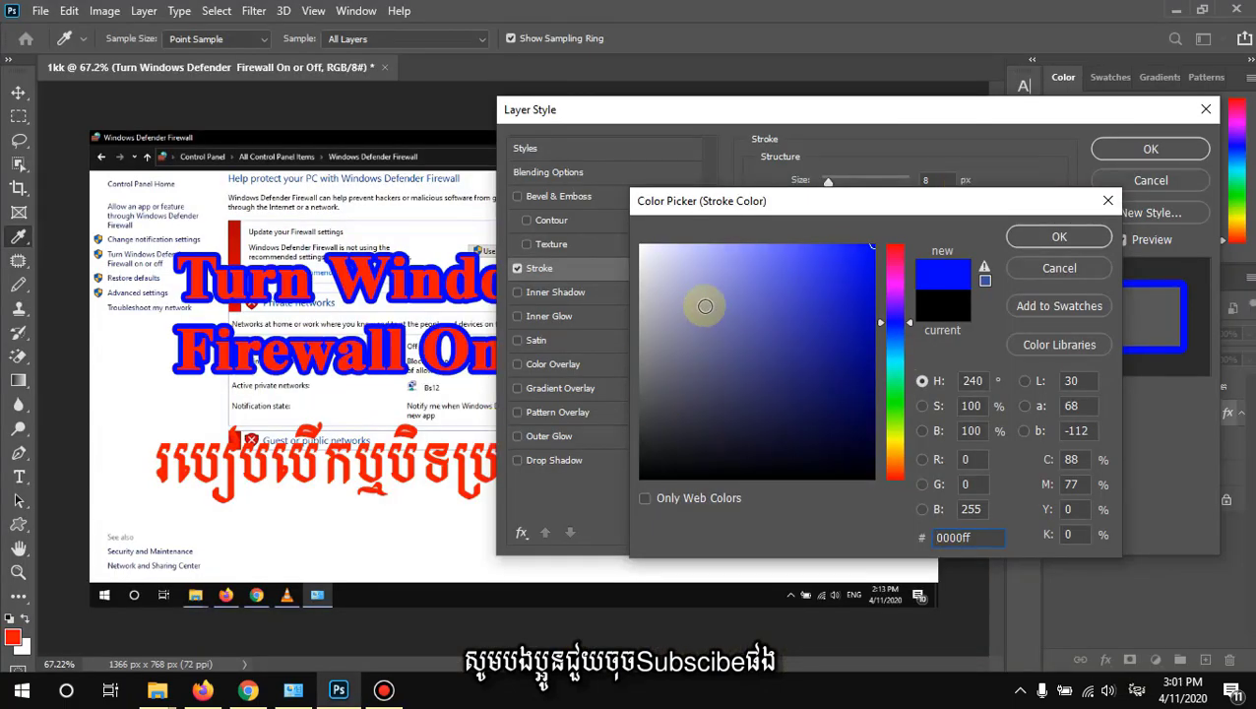
# - Give the English title a black stroke and a yellow ffea00 Color Overlay
pyautogui.moveTo(777, 364); pyautogui.dragTo(882, 516)
pyautogui.click(1059, 237)
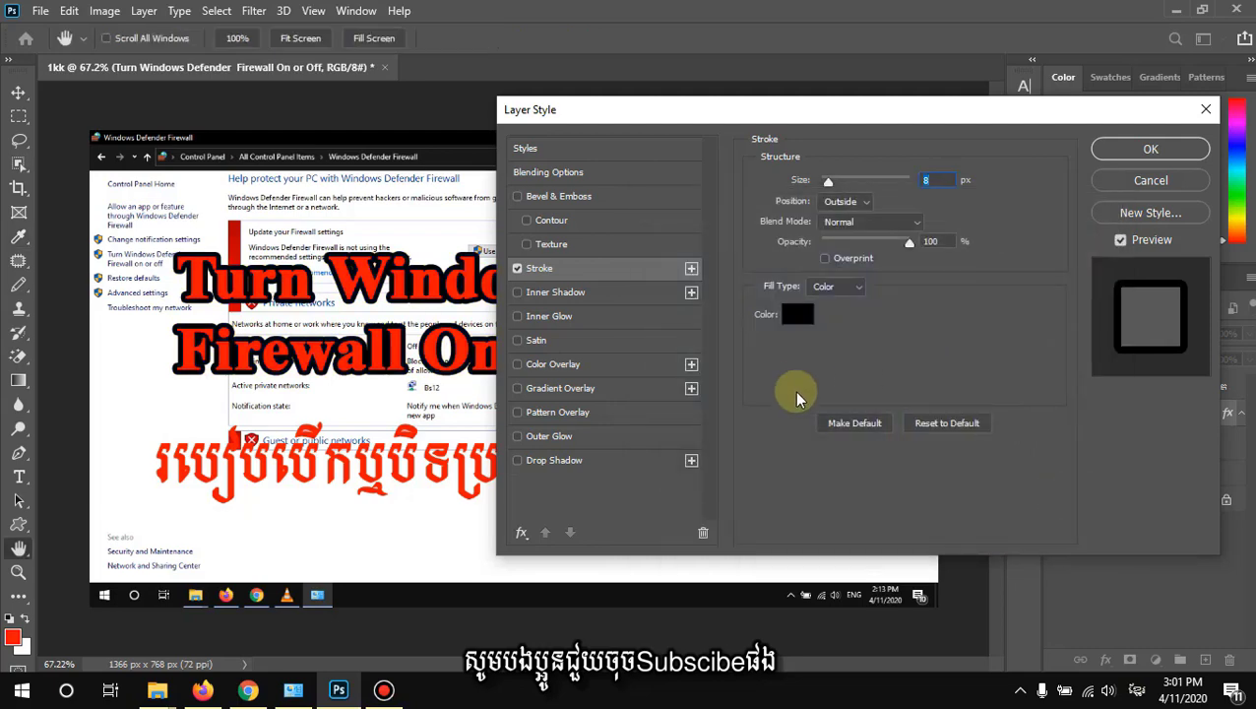
pyautogui.click(553, 364)
pyautogui.click(943, 181)
pyautogui.click(895, 276)
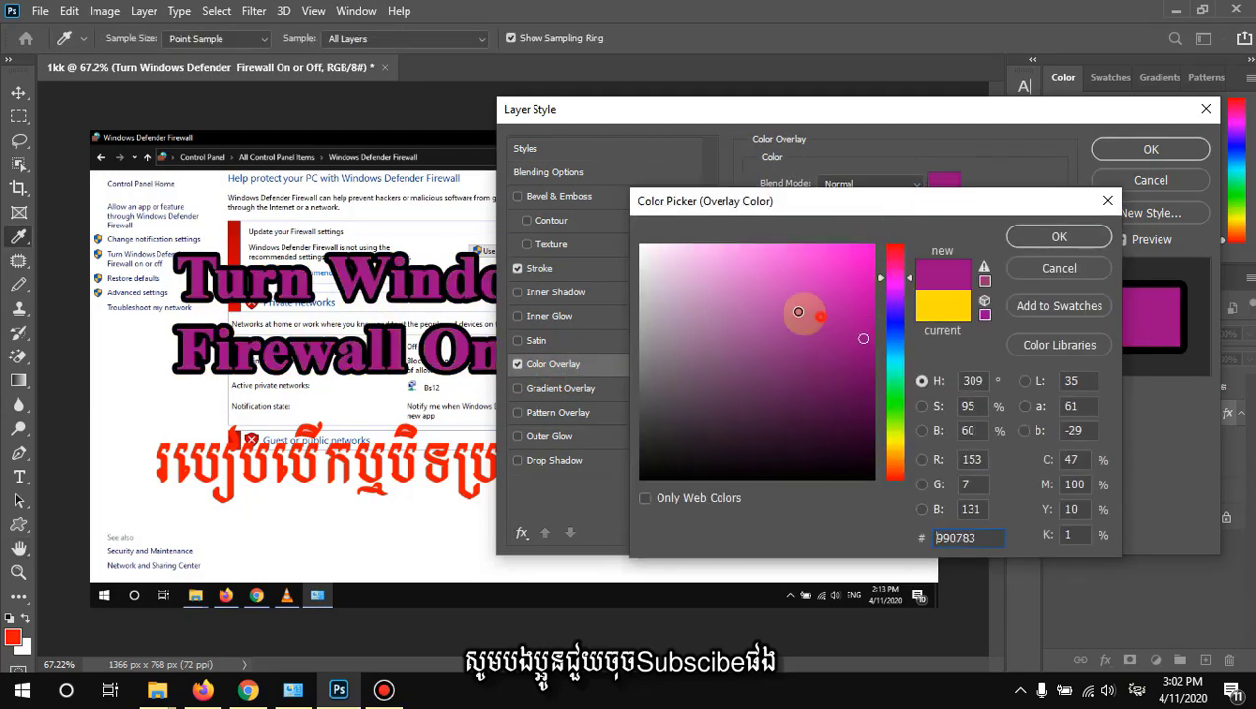
pyautogui.moveTo(804, 314); pyautogui.dragTo(806, 366)
pyautogui.write('ff')
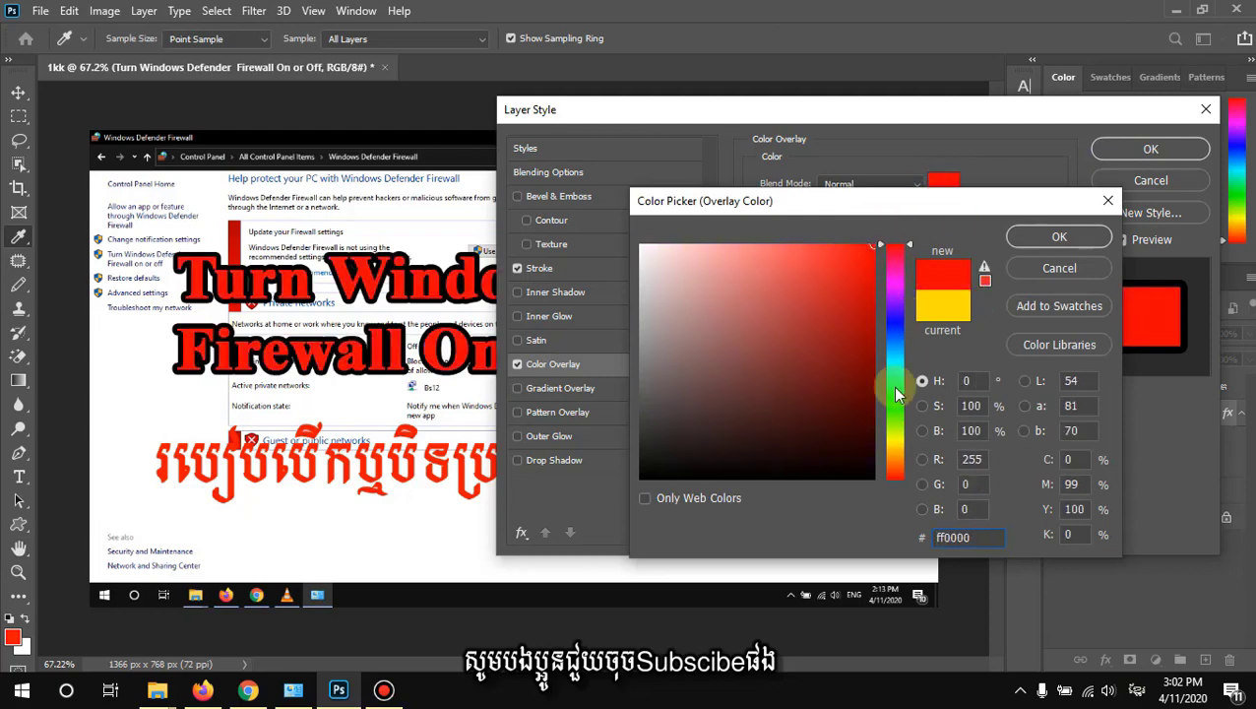
pyautogui.write('ea00')
pyautogui.click(1034, 237)
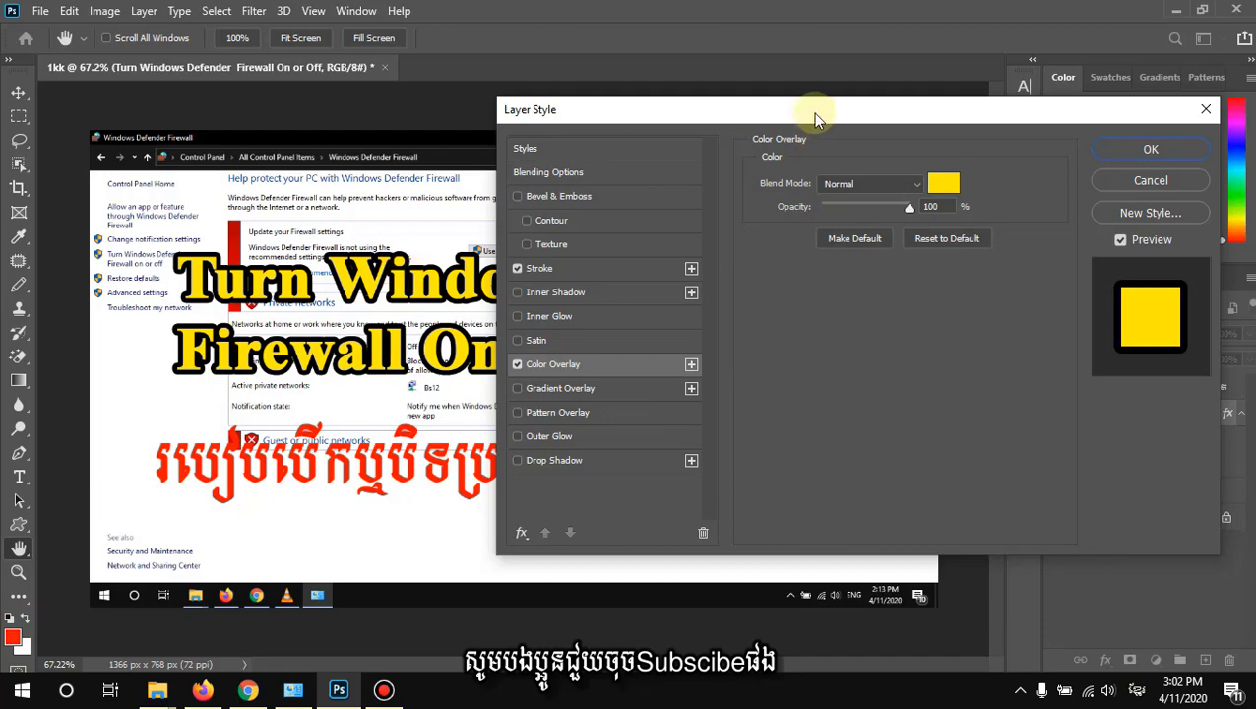
pyautogui.moveTo(601, 121); pyautogui.dragTo(608, 86)
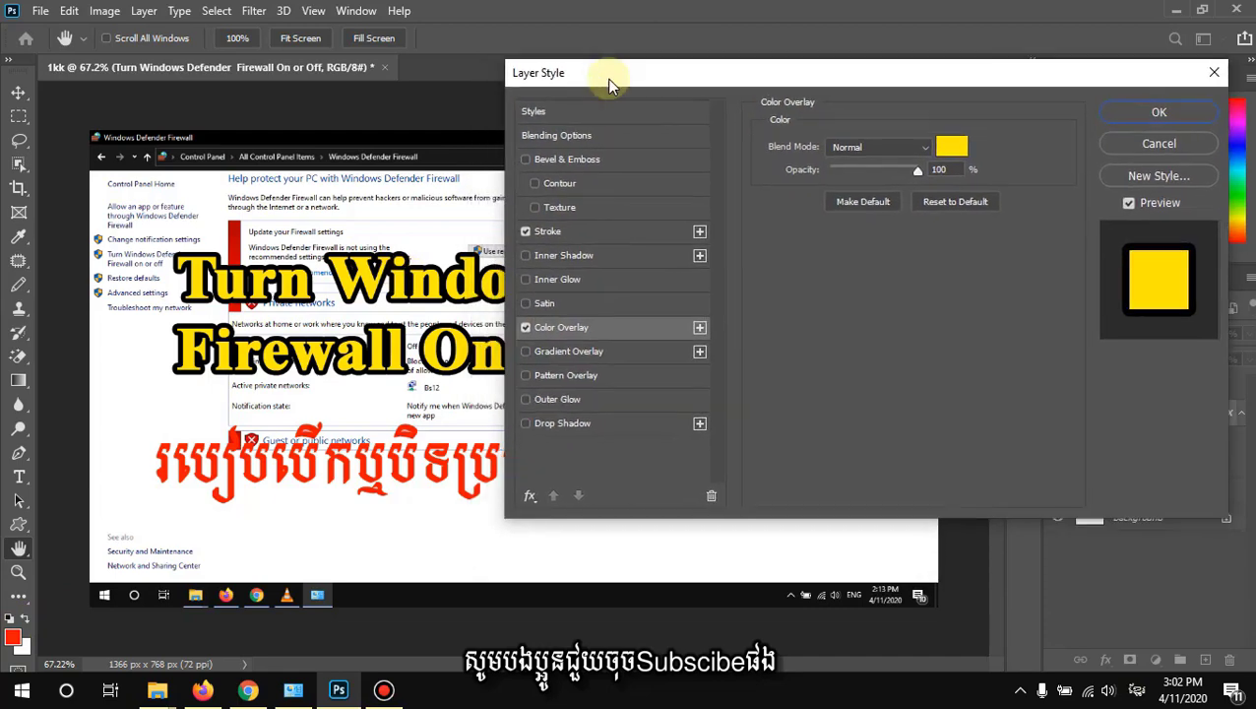
# - Swap the Color Overlay for a Gradient Overlay, trying blue and purple-blue presets
pyautogui.click(525, 327)
pyautogui.click(550, 356)
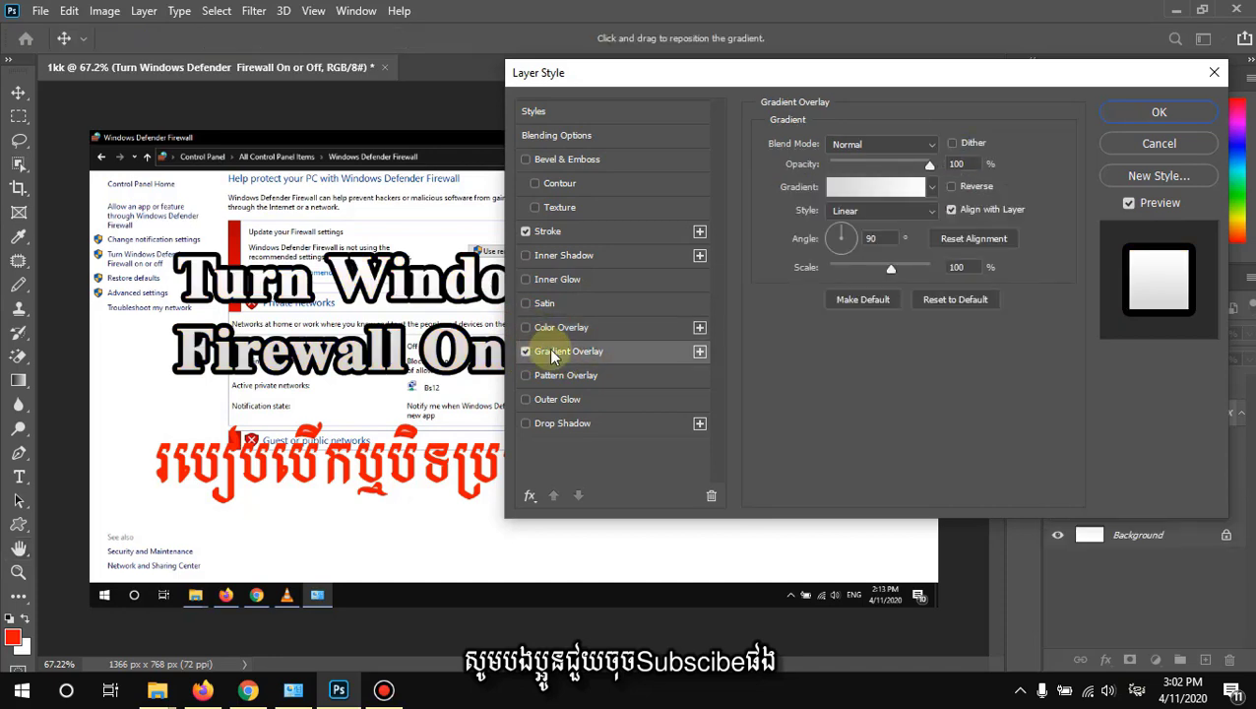
pyautogui.click(933, 187)
pyautogui.click(781, 223)
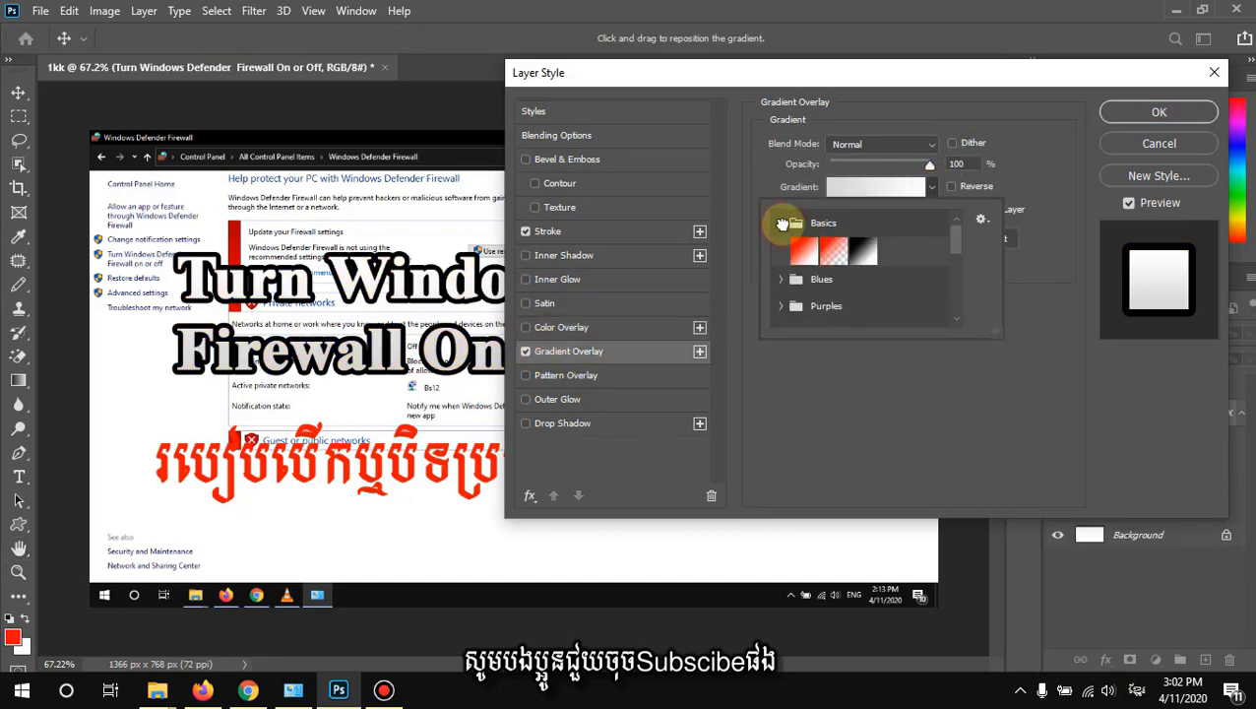
pyautogui.click(781, 249)
pyautogui.click(833, 278)
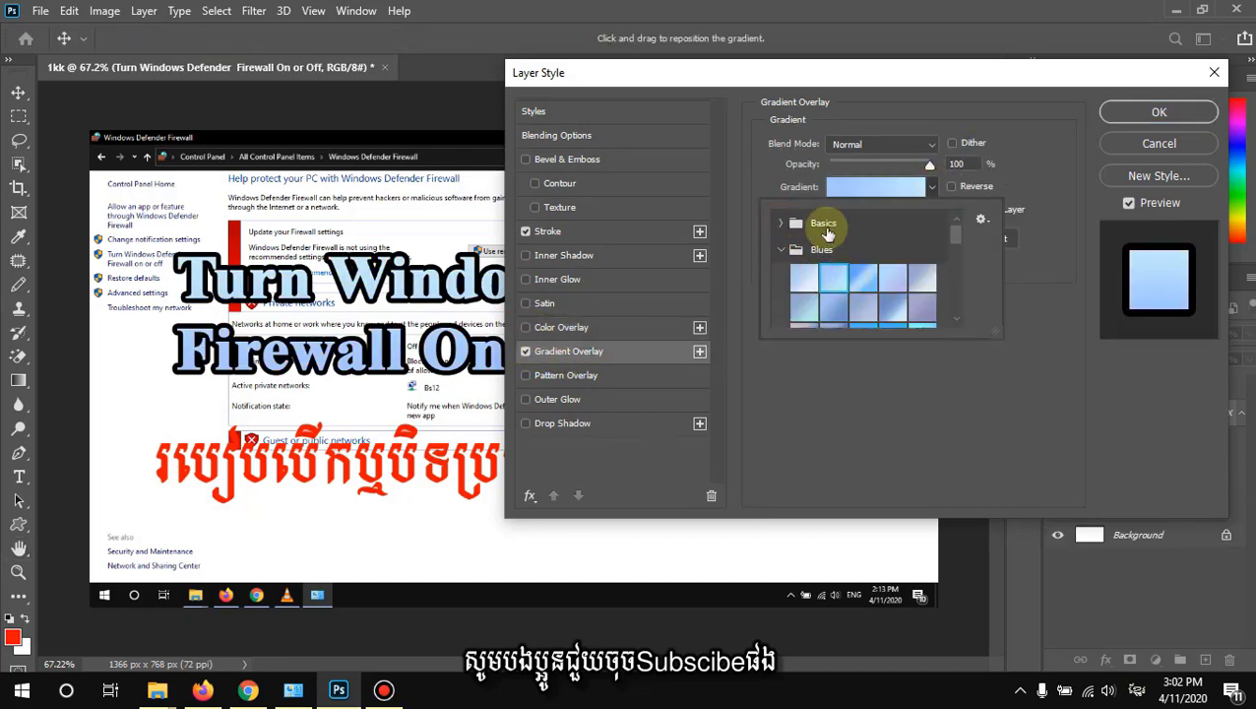
pyautogui.moveTo(738, 72); pyautogui.dragTo(849, 81)
pyautogui.click(1042, 197)
pyautogui.scroll(-3, 1027, 330)
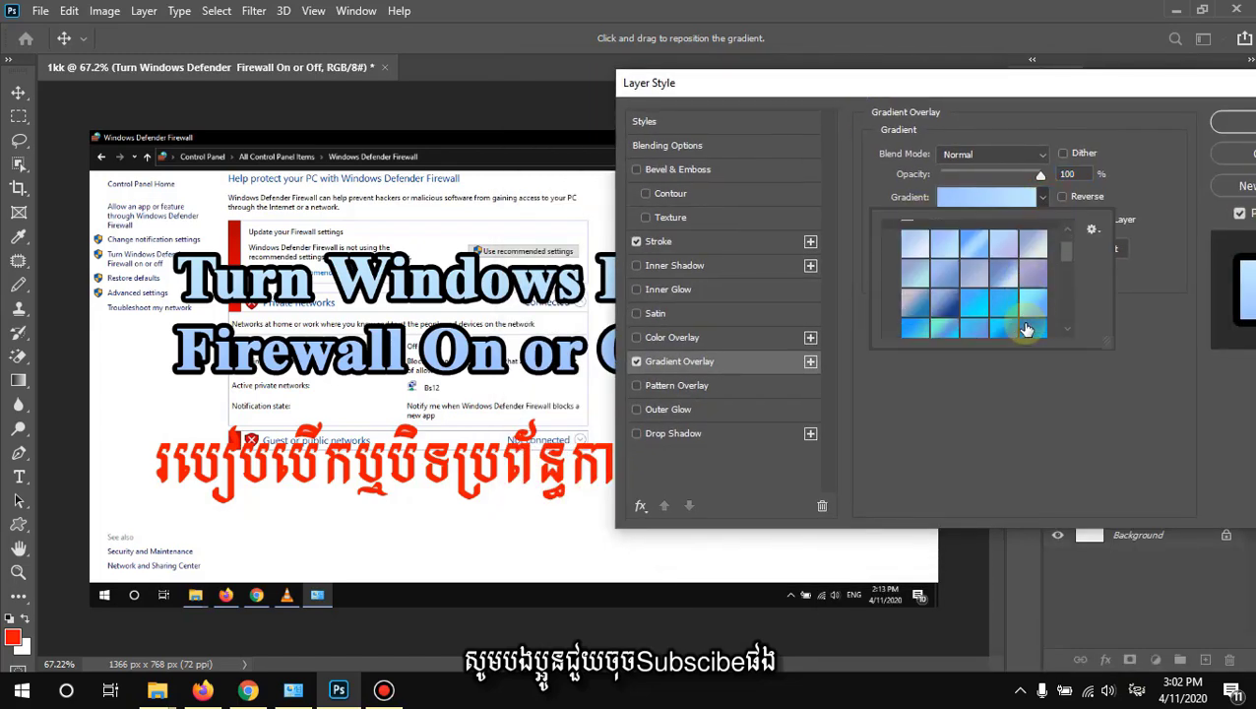
pyautogui.scroll(-2, 1027, 329)
pyautogui.click(1003, 286)
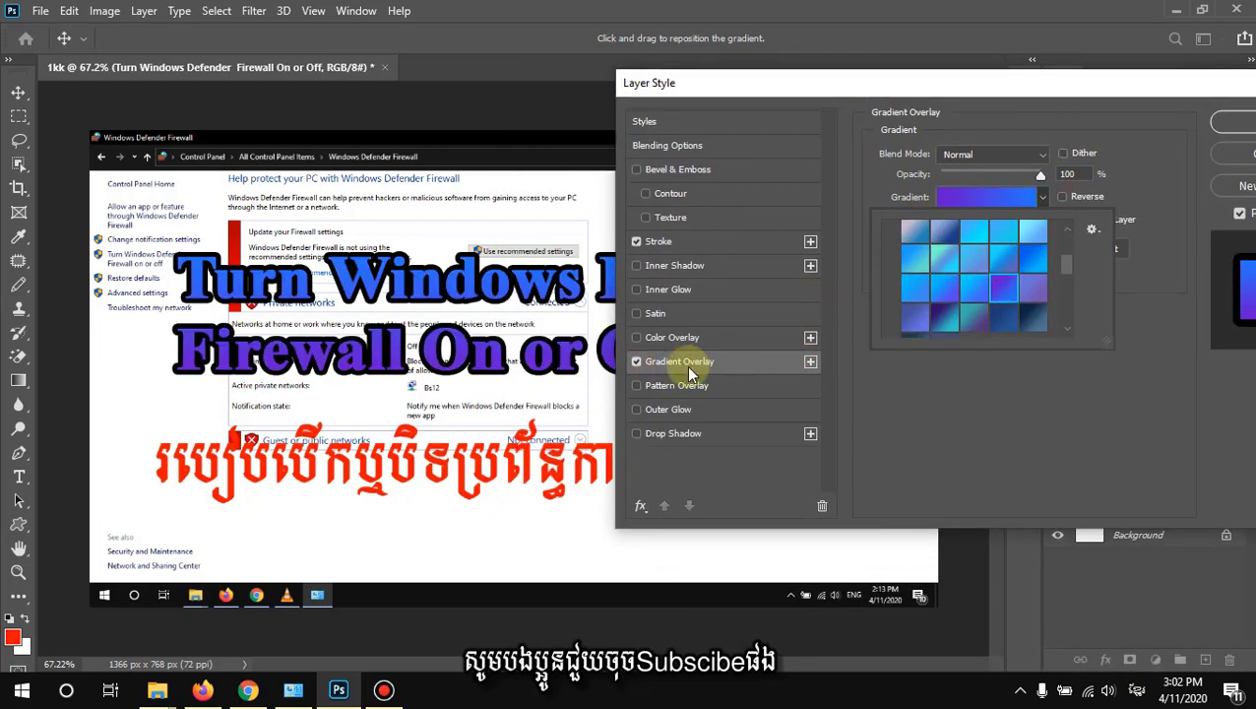
# - Browse the gradient groups and apply an orange-yellow preset from the Oranges folder
pyautogui.click(1043, 197)
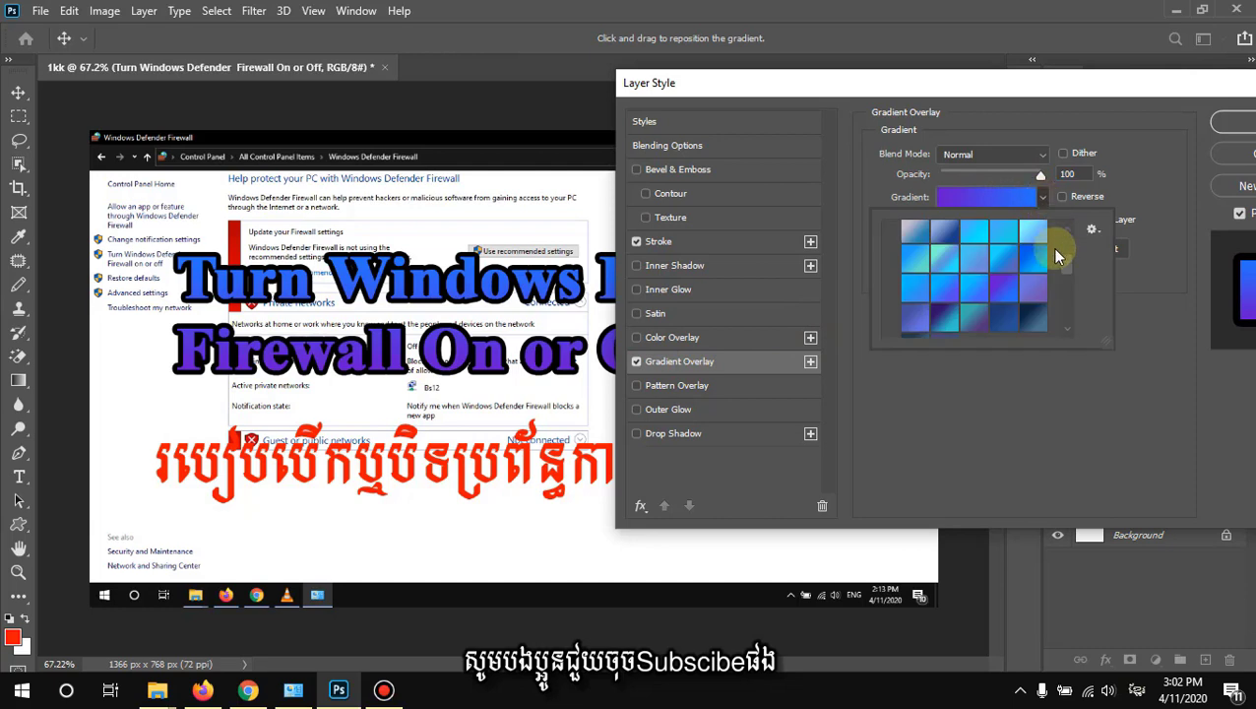
pyautogui.scroll(-2, 1057, 256)
pyautogui.click(1043, 197)
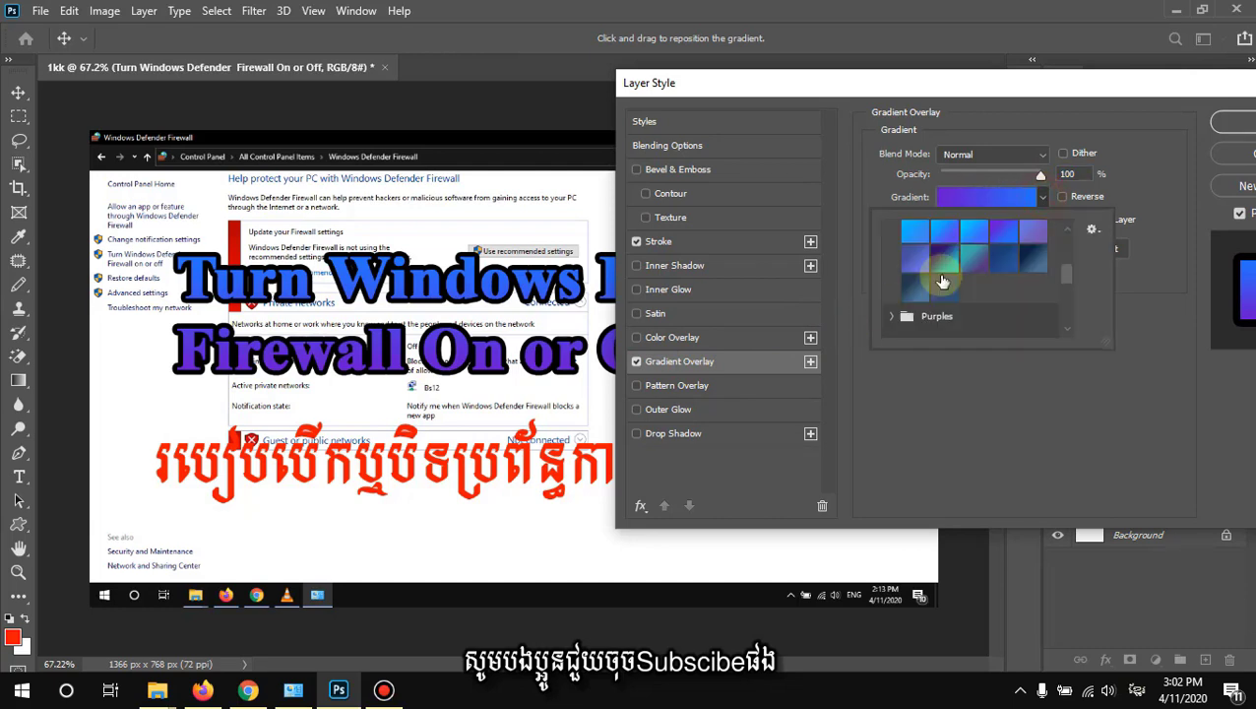
pyautogui.click(891, 259)
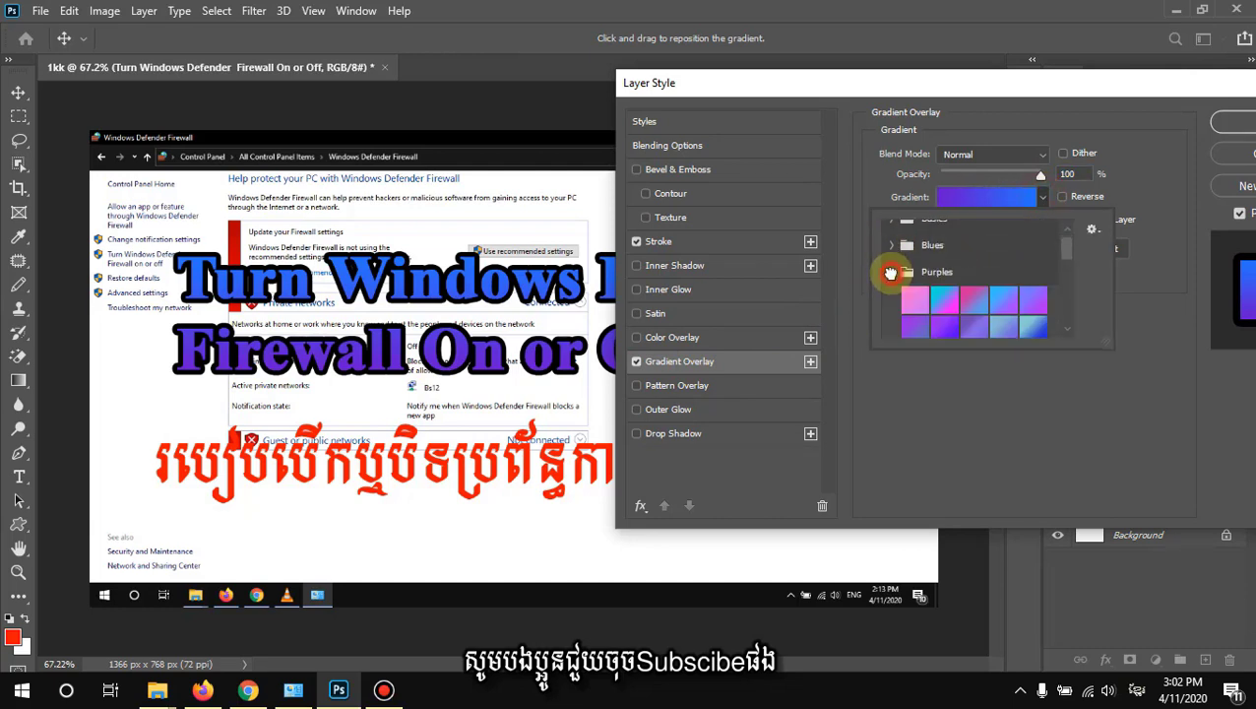
pyautogui.click(890, 273)
pyautogui.scroll(-2, 892, 273)
pyautogui.click(896, 267)
pyautogui.scroll(-2, 896, 273)
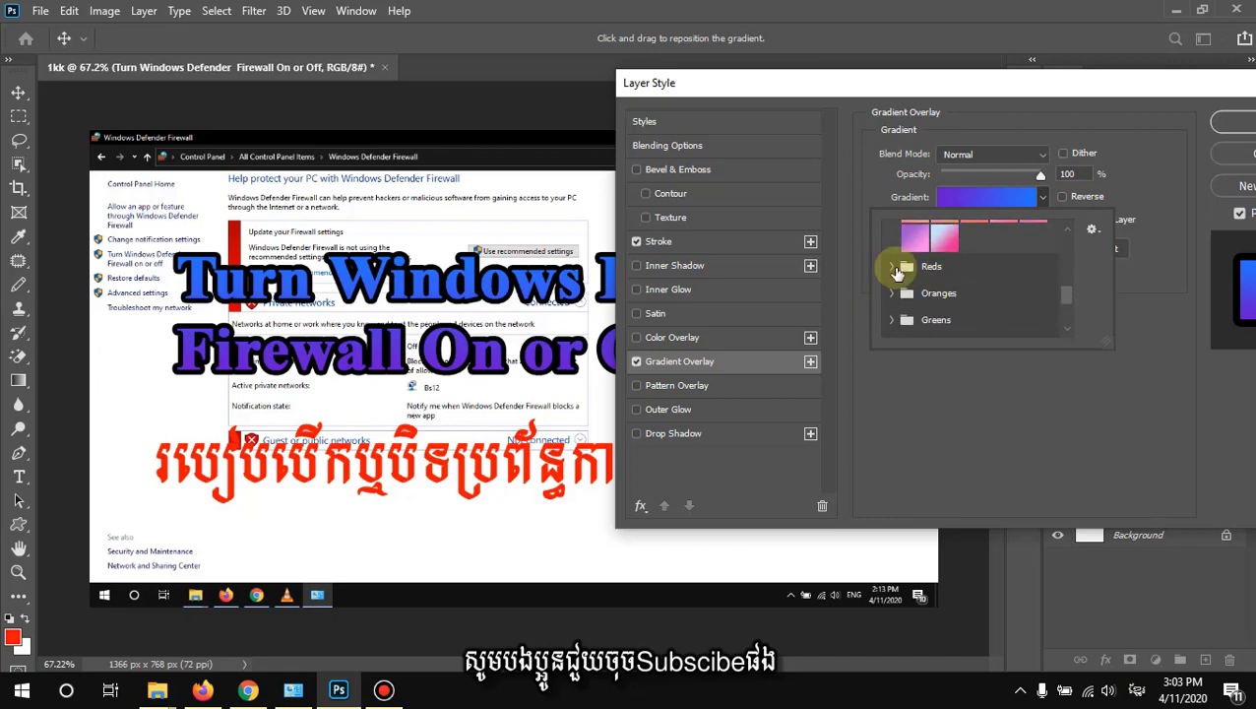
pyautogui.click(896, 268)
pyautogui.scroll(-2, 903, 281)
pyautogui.click(896, 281)
pyautogui.click(1006, 236)
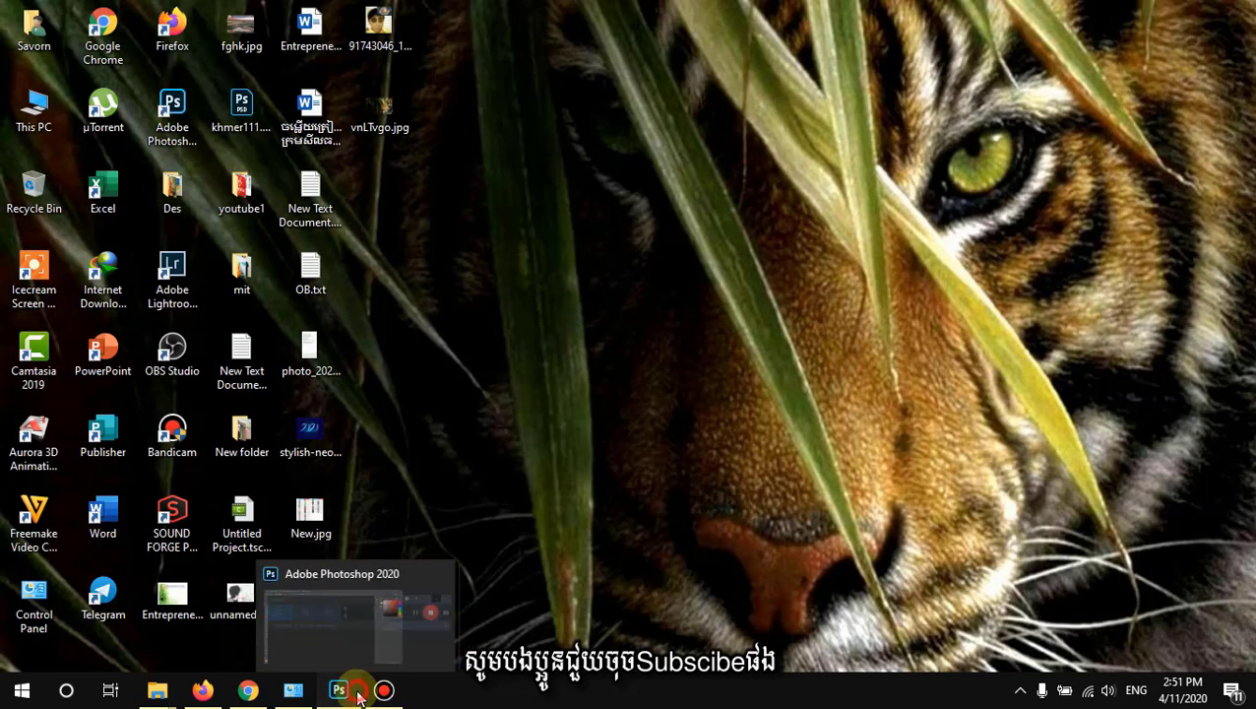
# - Restore the Photoshop window from the taskbar
pyautogui.click(358, 692)
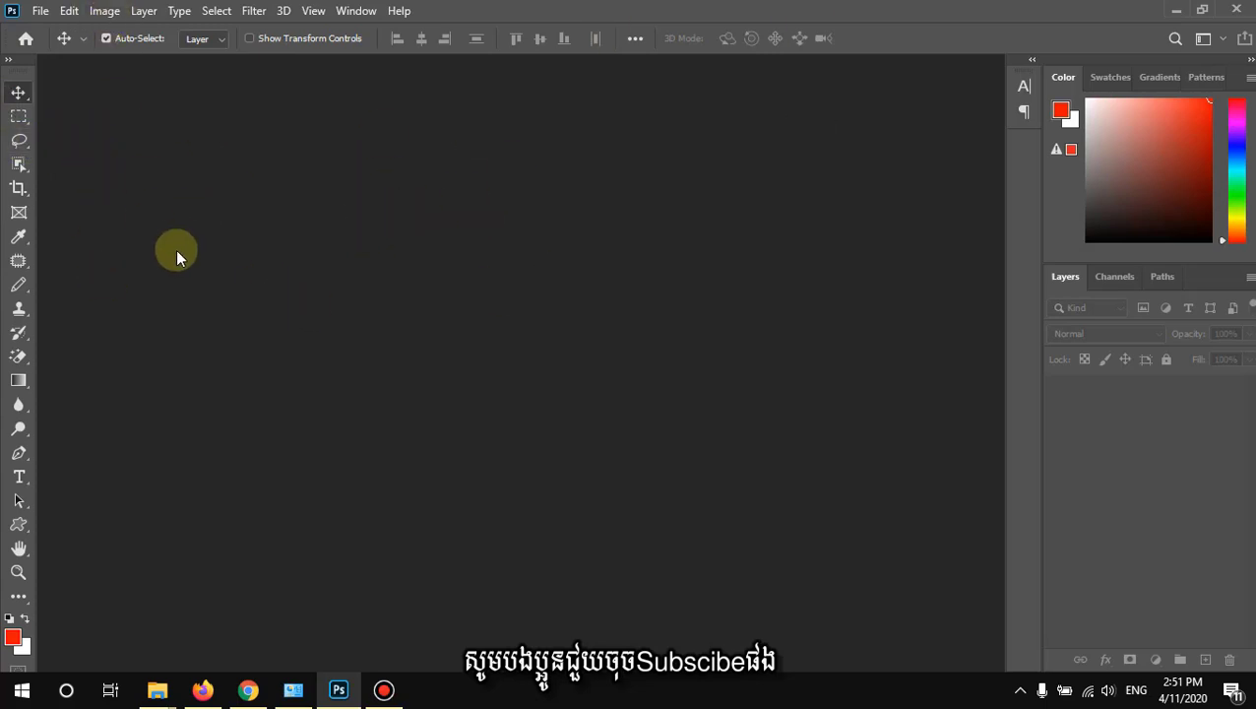
# - Start a new document named 1kk using the Clipboard preset
pyautogui.click(41, 12)
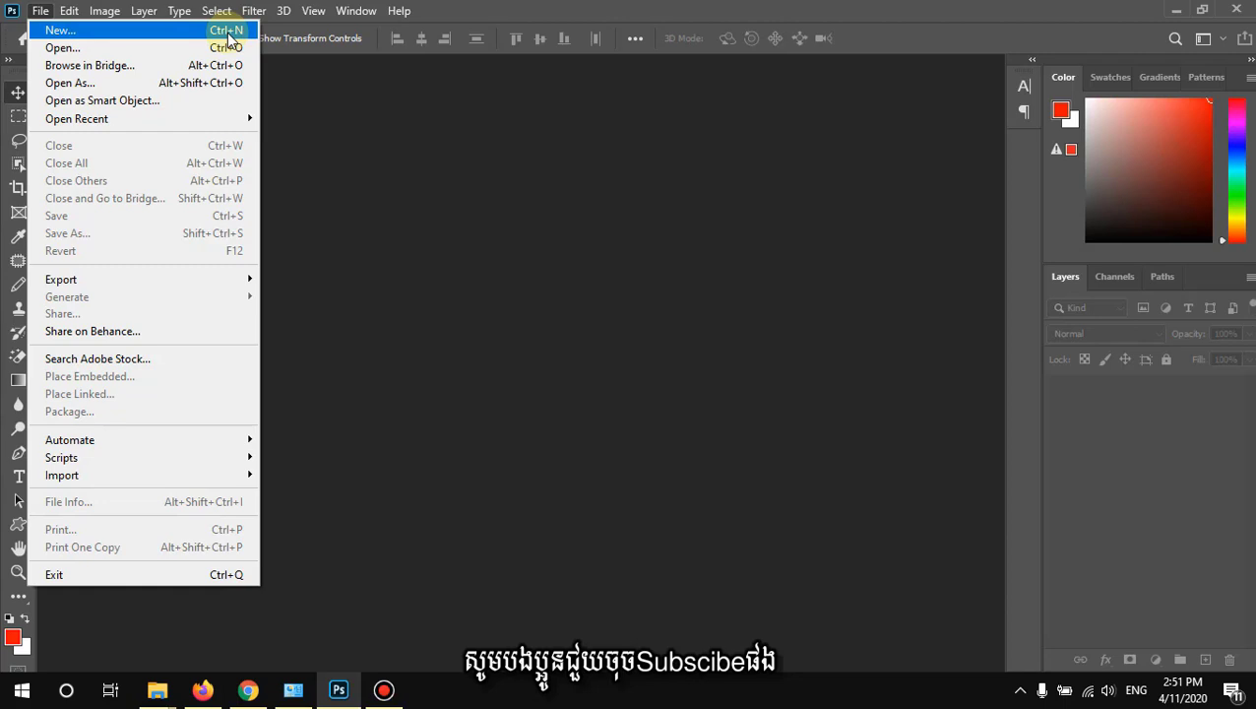
pyautogui.click(228, 38)
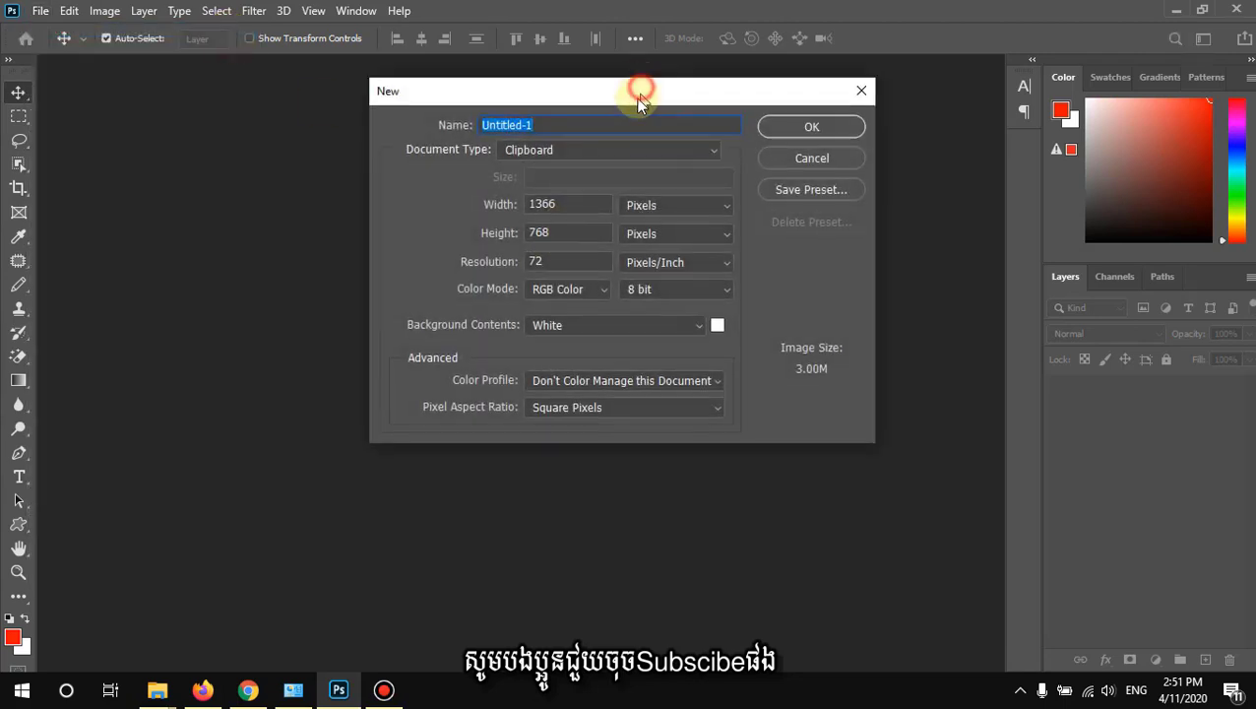
pyautogui.moveTo(639, 98)
pyautogui.mouseDown()
pyautogui.moveTo(471, 96)
pyautogui.moveTo(495, 129)
pyautogui.moveTo(330, 155)
pyautogui.mouseUp()
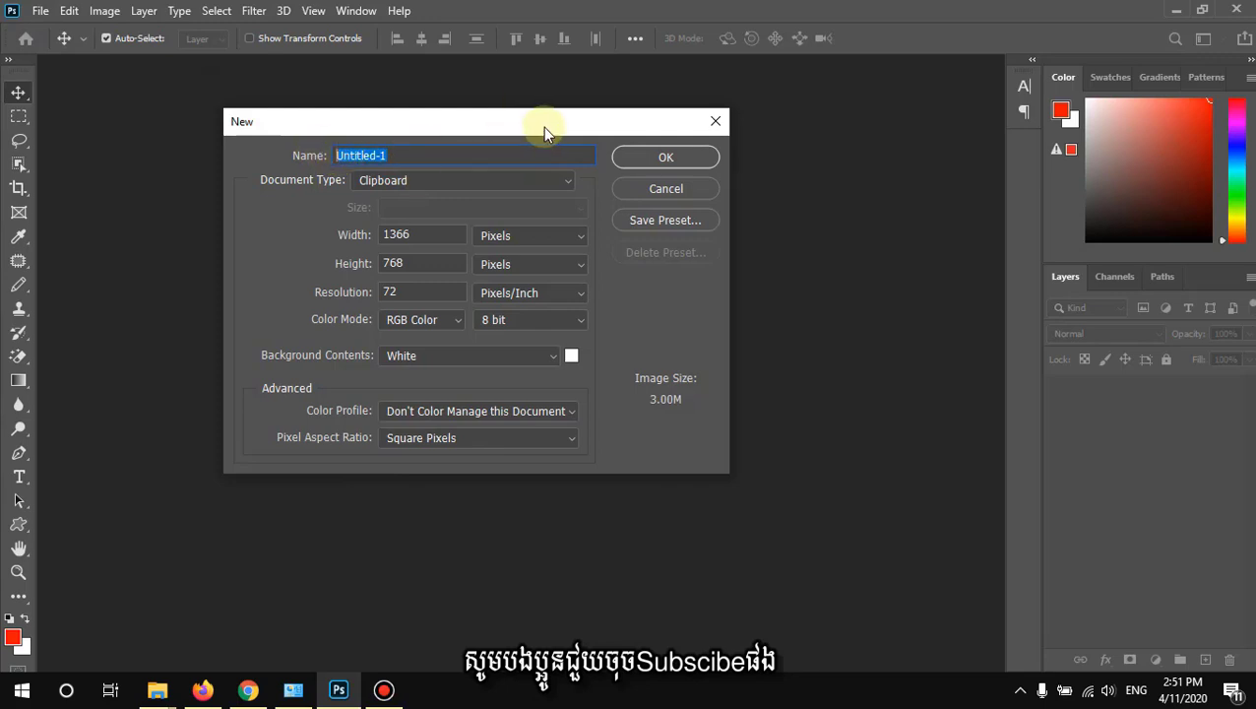
pyautogui.moveTo(542, 127)
pyautogui.mouseDown()
pyautogui.moveTo(548, 141)
pyautogui.moveTo(325, 169)
pyautogui.mouseUp()
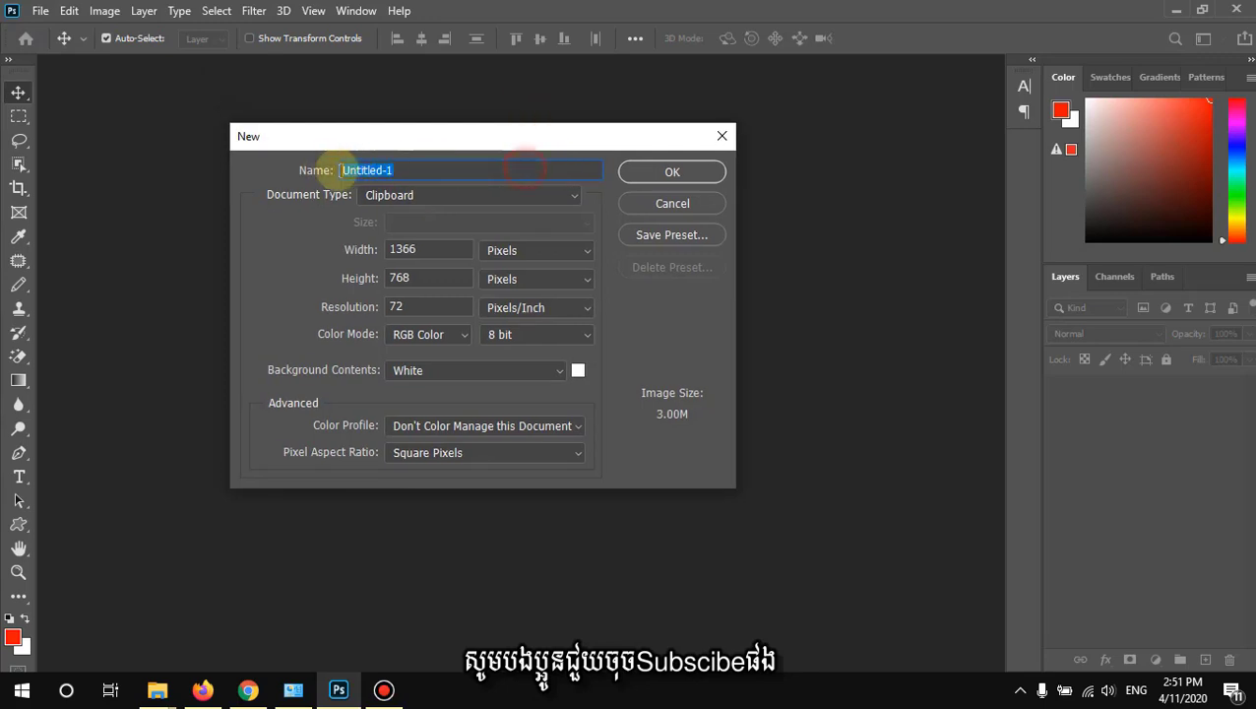
pyautogui.write('1kk')
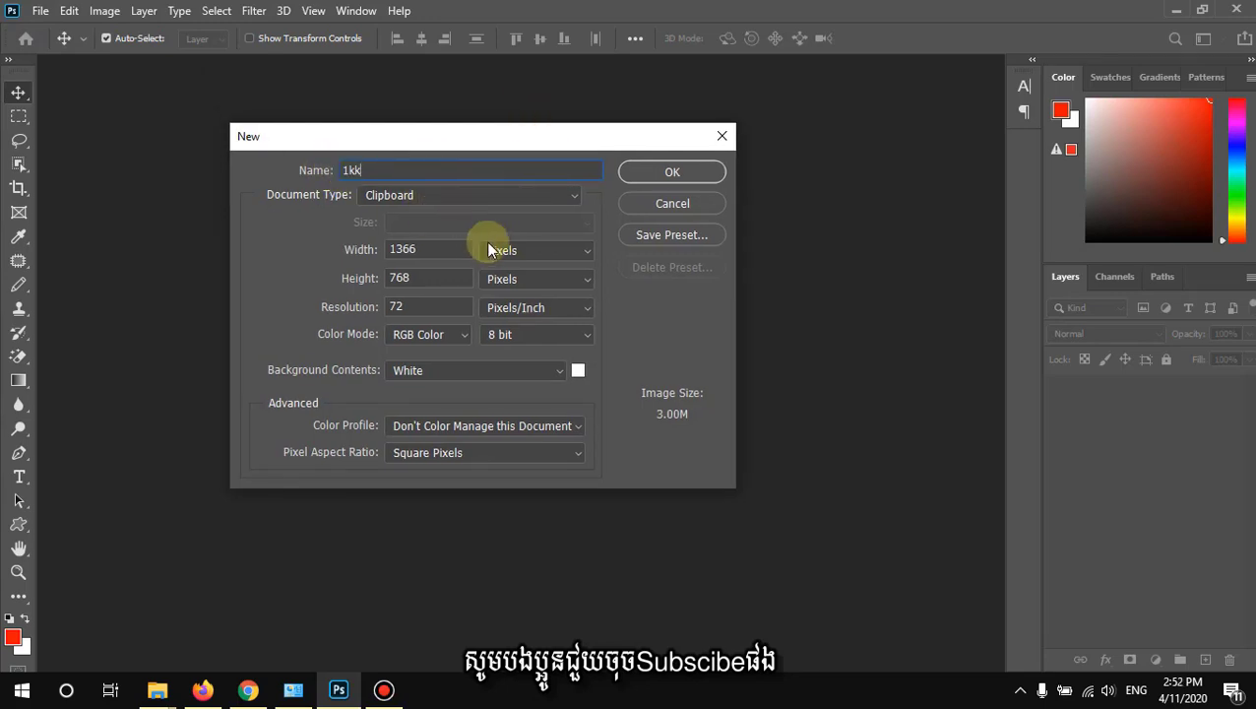
pyautogui.click(557, 197)
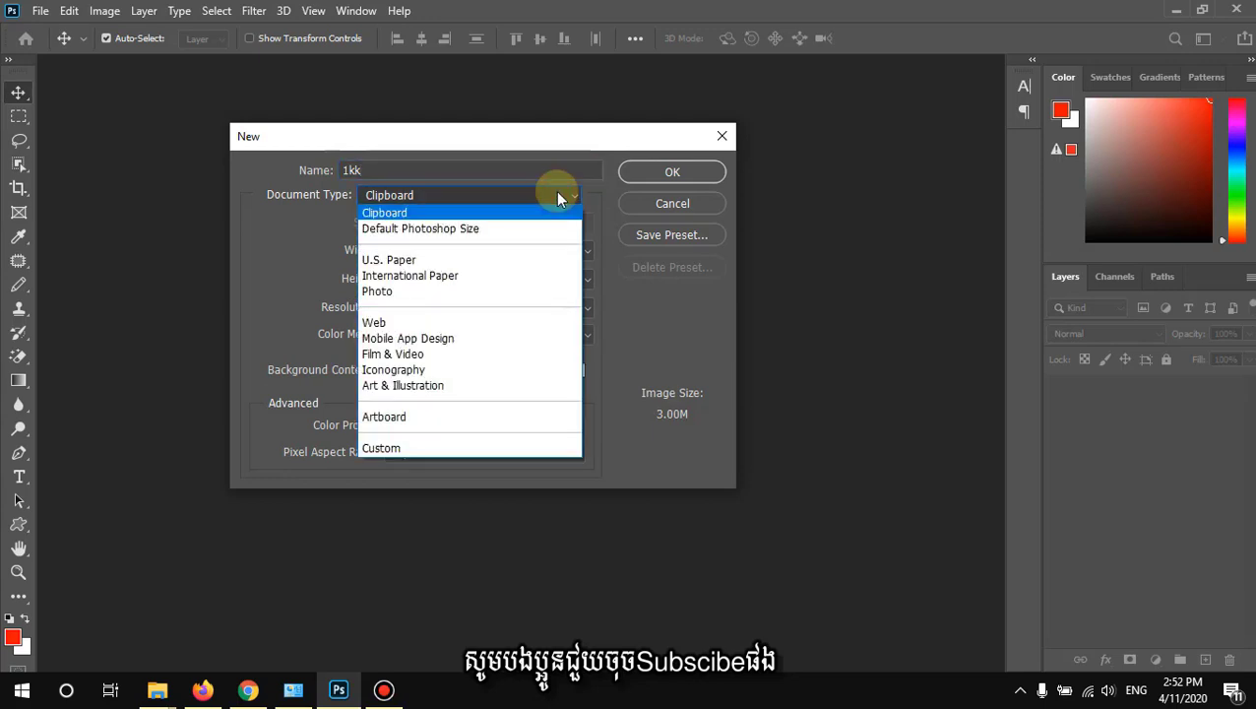
pyautogui.click(414, 213)
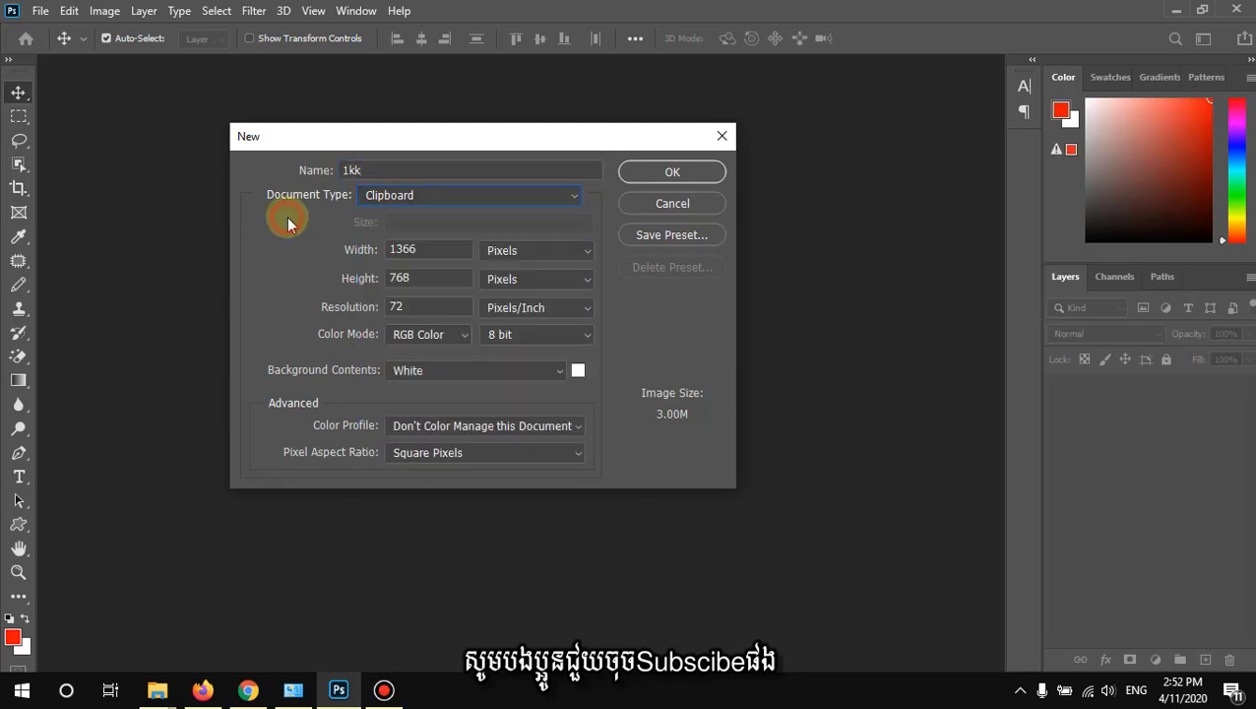
# - Confirm 1366 × 768 pixels in RGB Color and create the document
pyautogui.moveTo(449, 252); pyautogui.dragTo(357, 248)
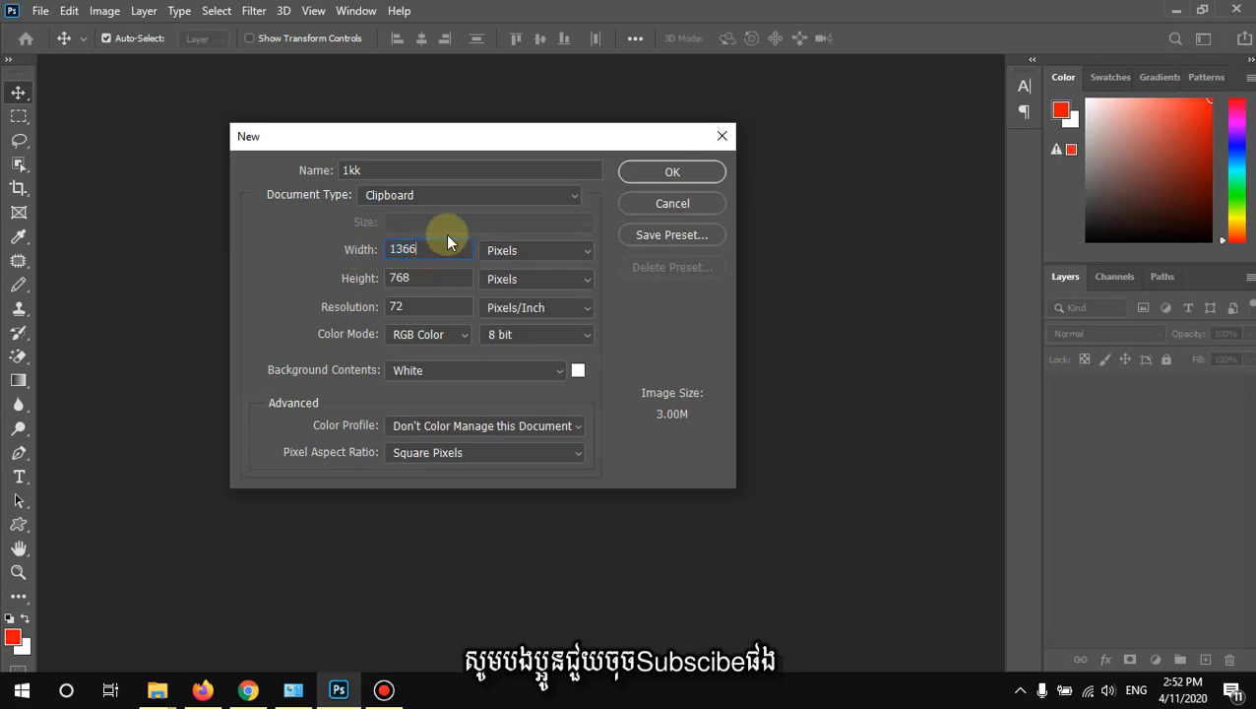
pyautogui.moveTo(435, 145); pyautogui.dragTo(504, 150)
pyautogui.moveTo(505, 254); pyautogui.dragTo(409, 258)
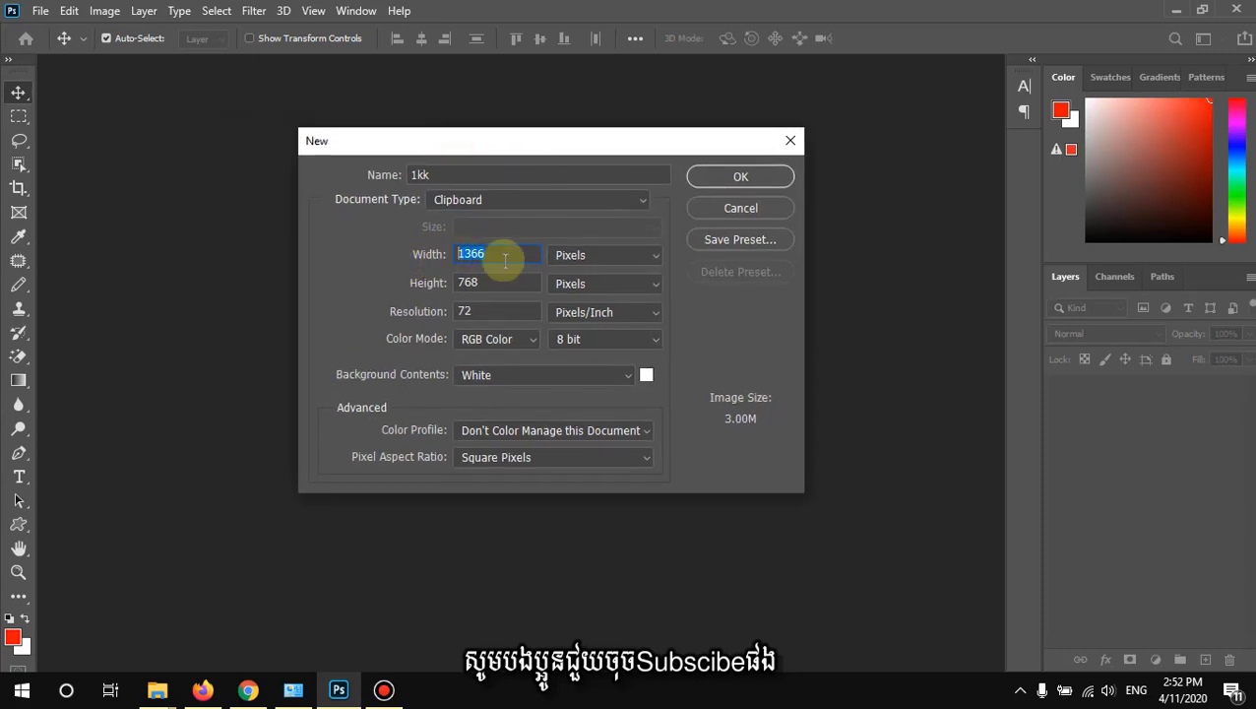
pyautogui.moveTo(509, 146)
pyautogui.mouseDown()
pyautogui.moveTo(454, 169)
pyautogui.moveTo(460, 144)
pyautogui.mouseUp()
pyautogui.click(448, 258)
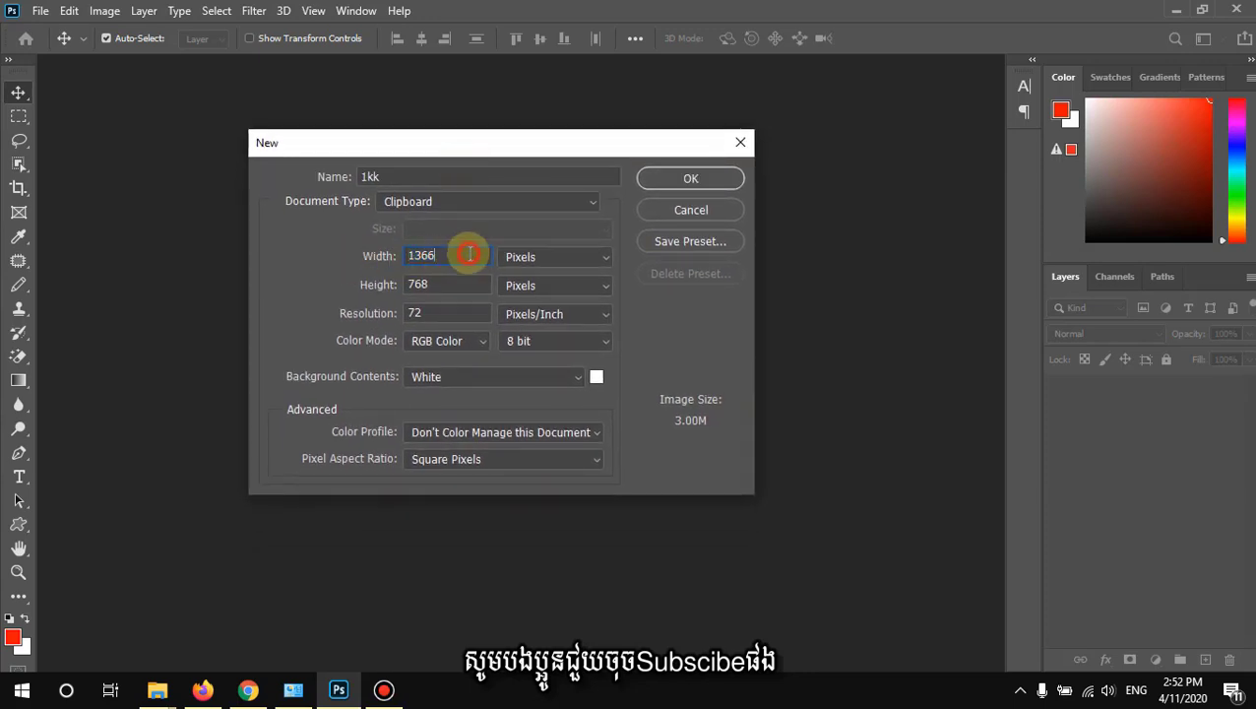
pyautogui.moveTo(448, 257); pyautogui.dragTo(379, 258)
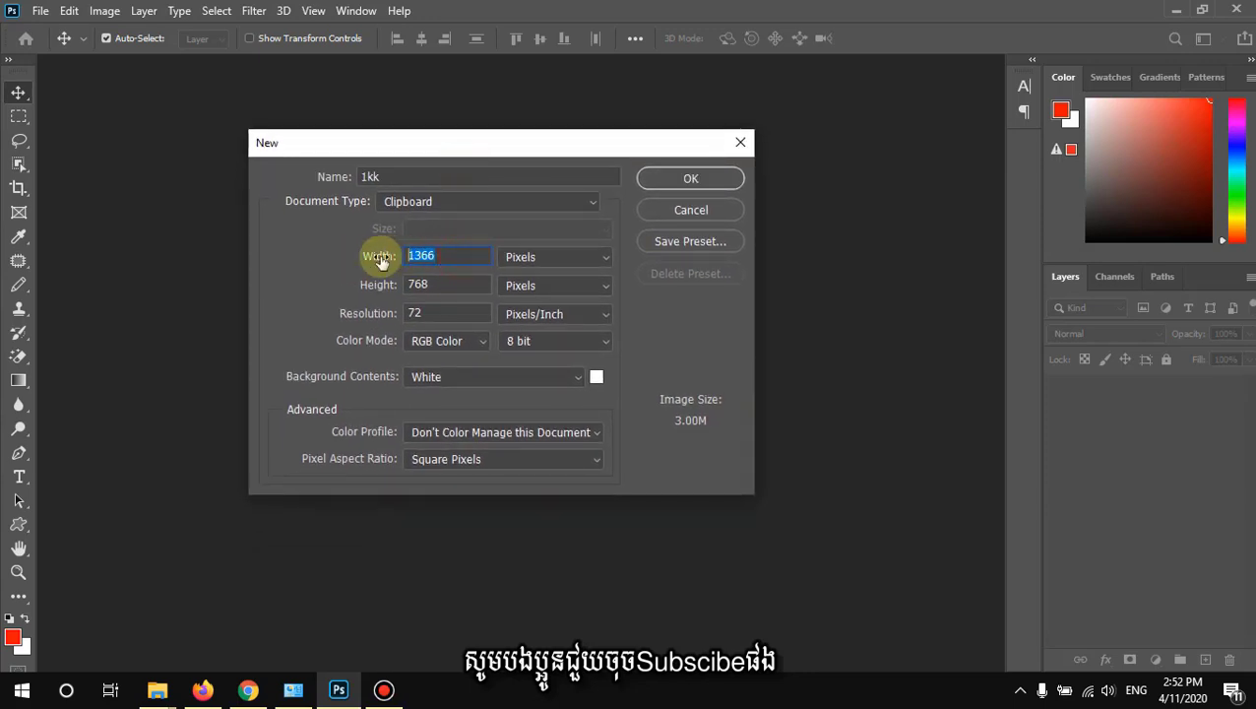
pyautogui.moveTo(453, 284); pyautogui.dragTo(402, 285)
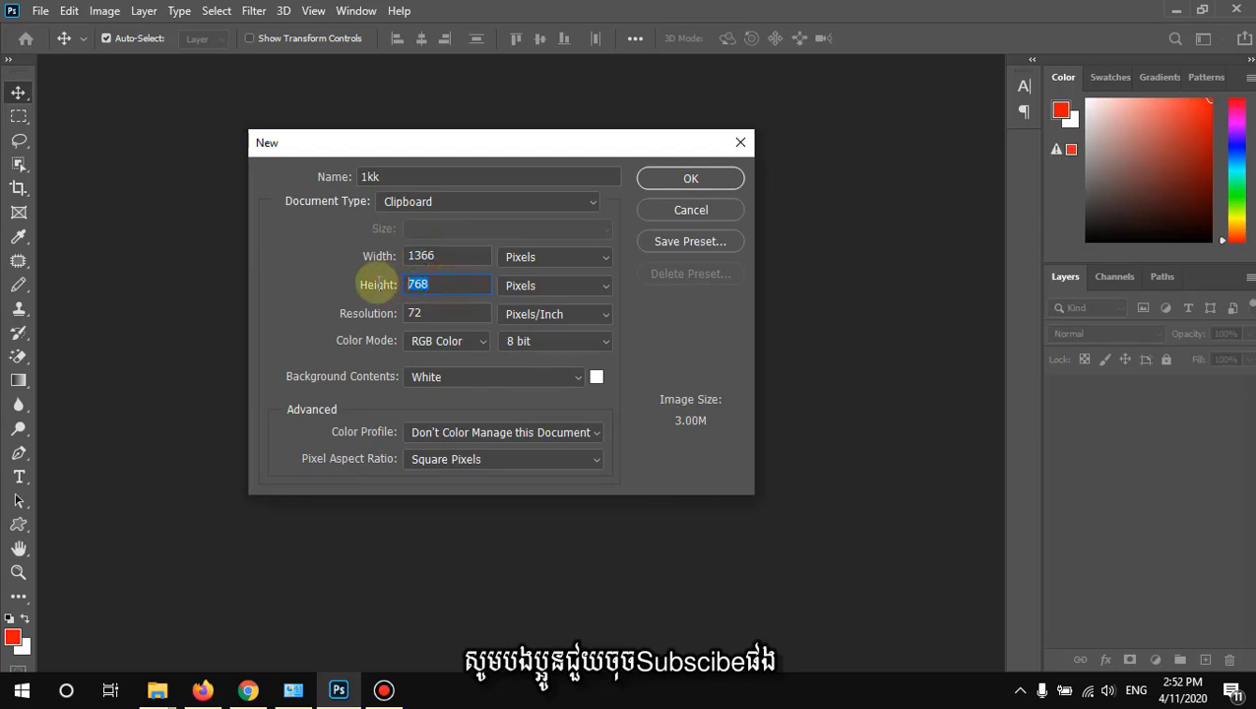
pyautogui.click(439, 284)
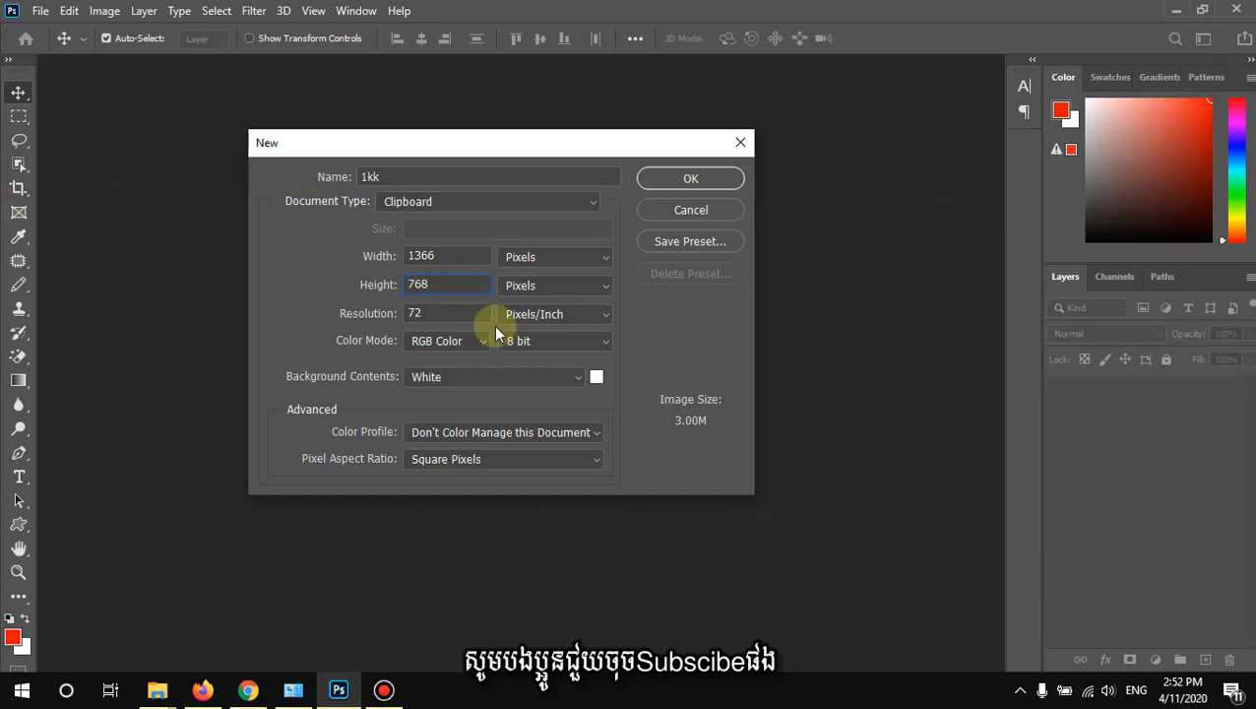
pyautogui.click(422, 256)
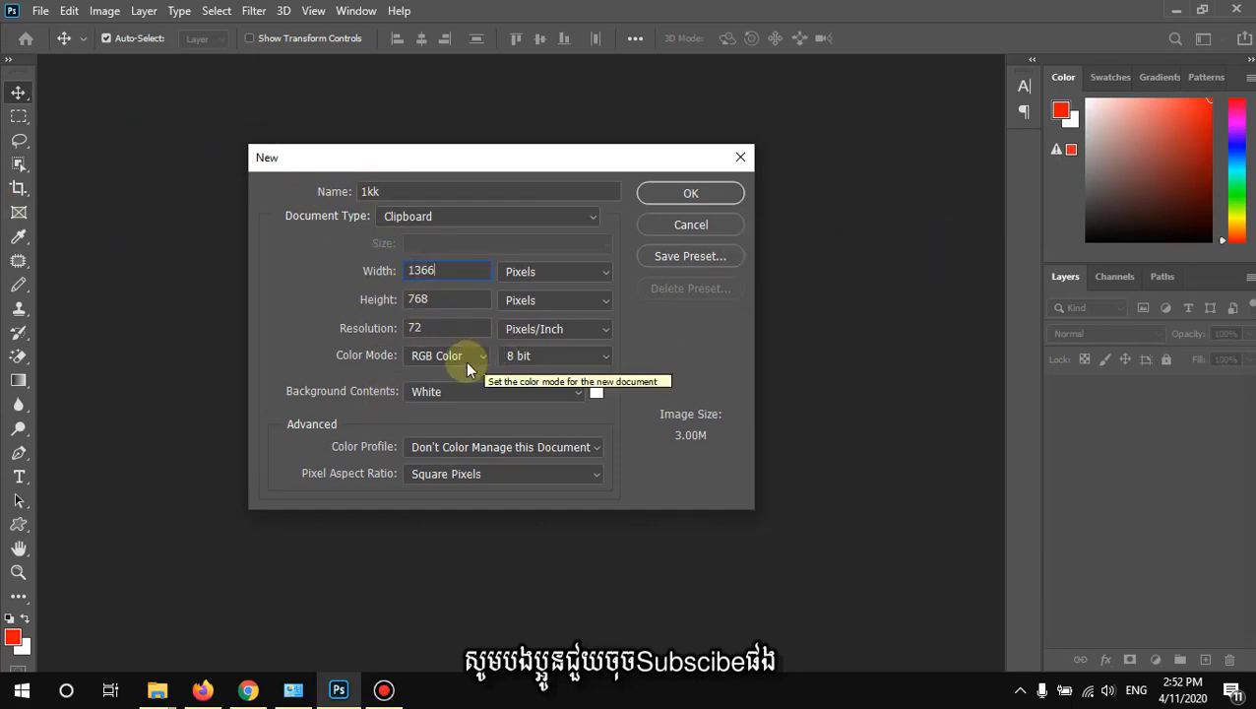
pyautogui.click(454, 356)
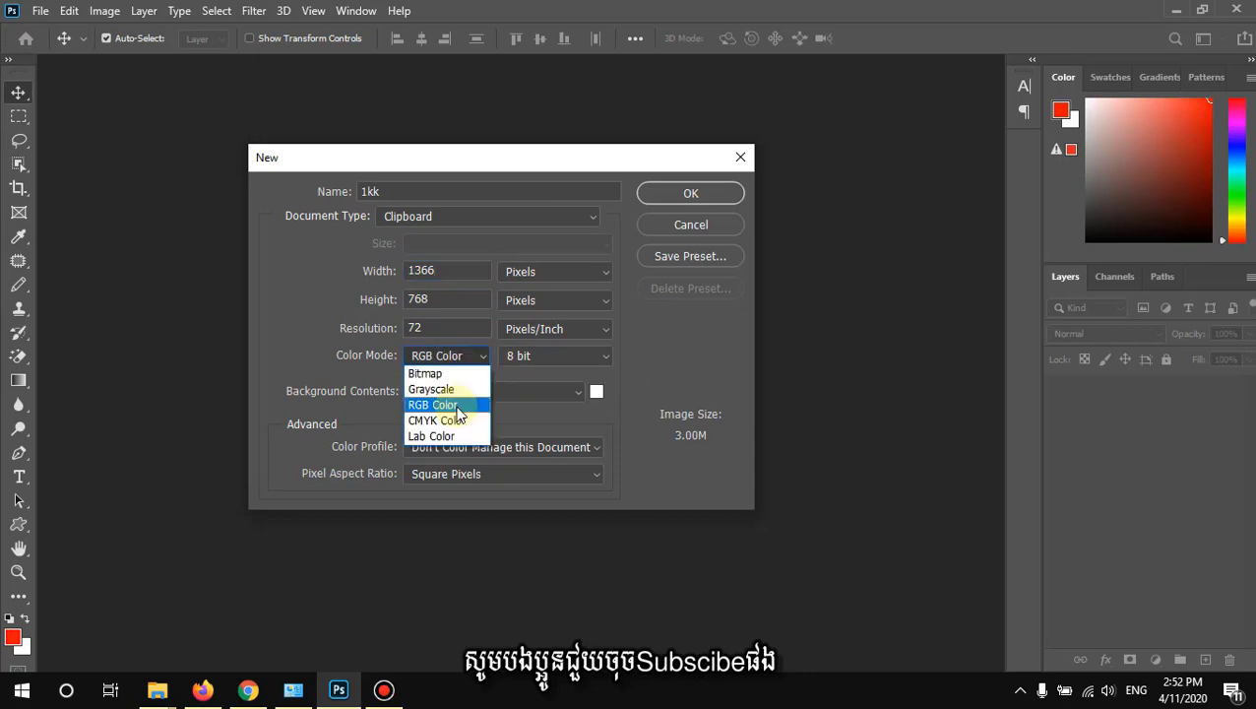
pyautogui.click(458, 408)
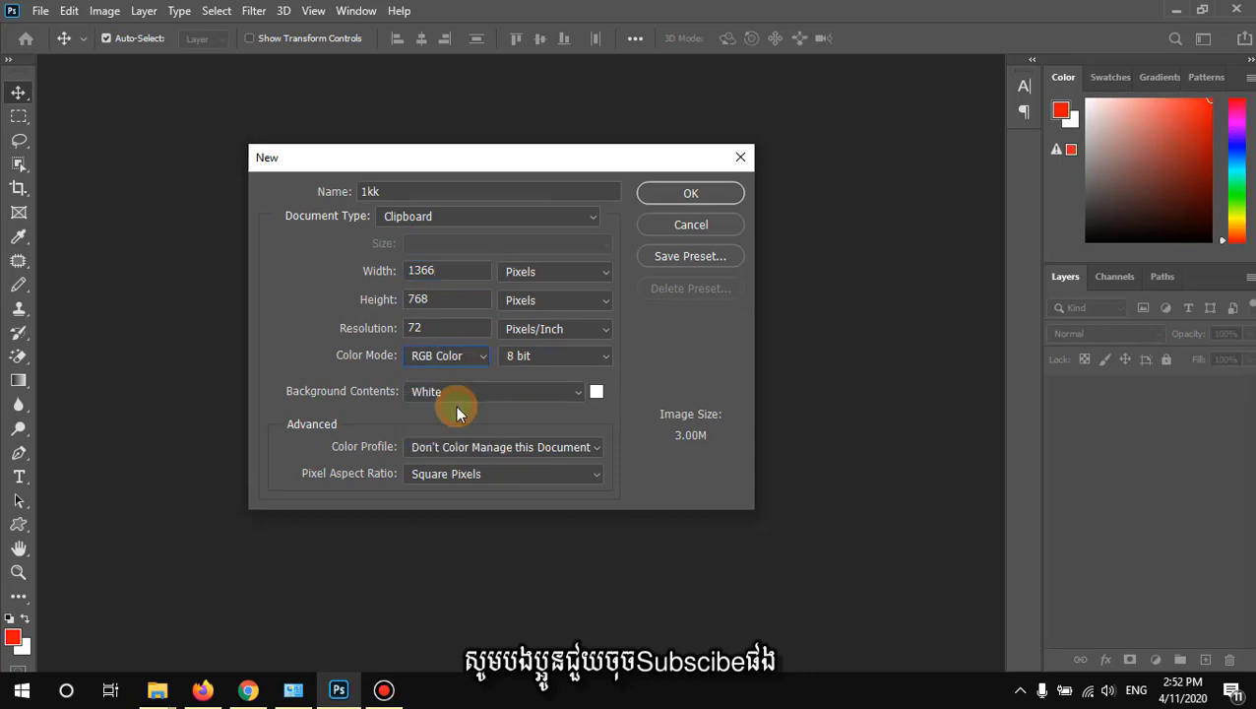
pyautogui.click(602, 271)
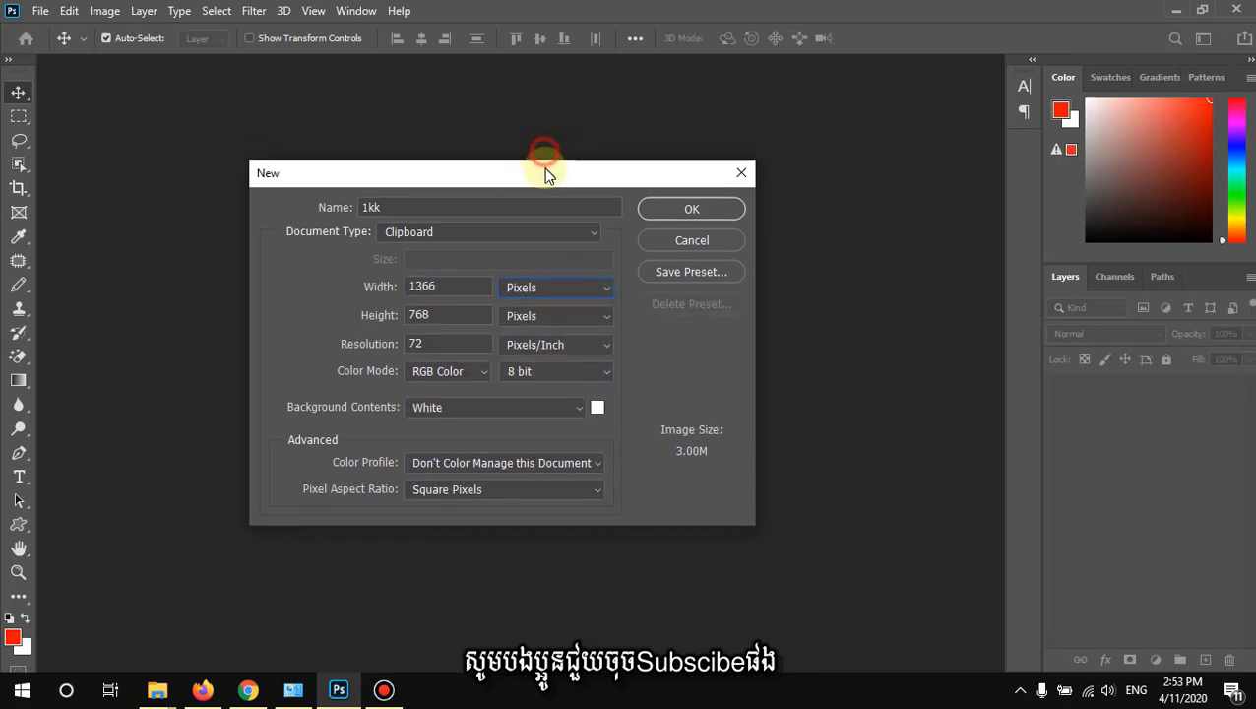
pyautogui.press('Return')
# - Paste the copied Windows Defender Firewall screenshot into 1kk as Layer 1
pyautogui.moveTo(188, 128); pyautogui.dragTo(803, 114)
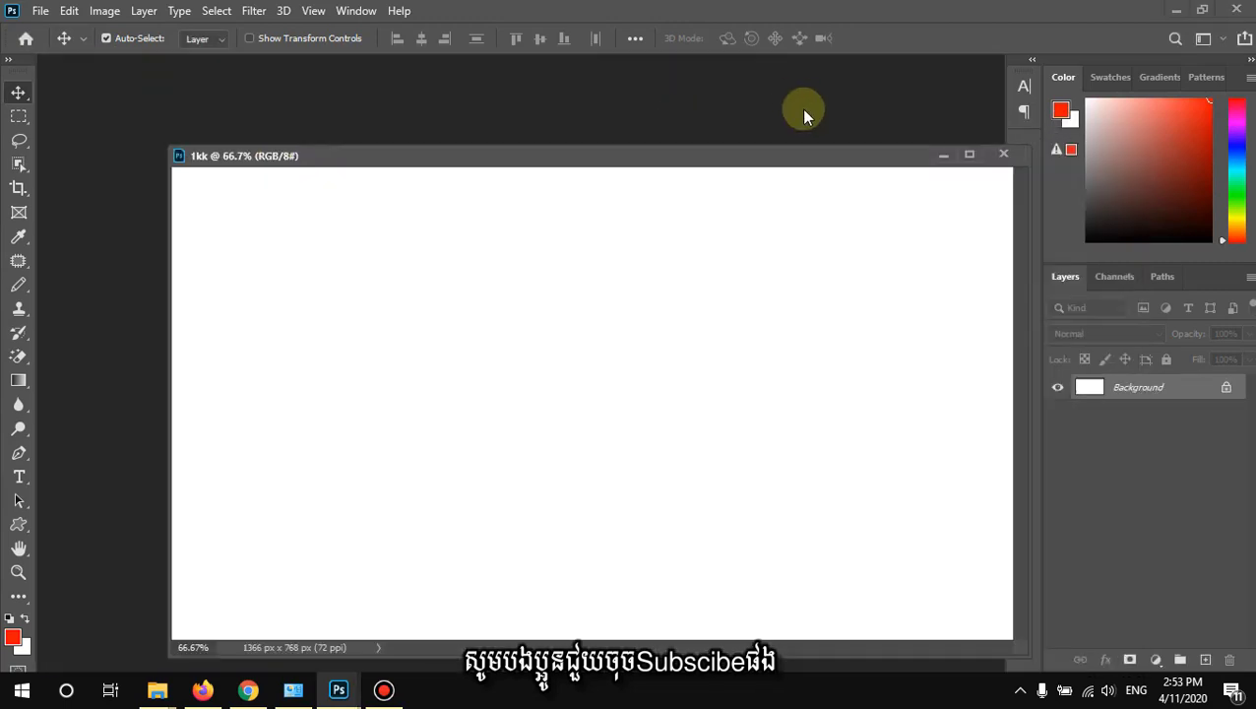
pyautogui.moveTo(663, 161); pyautogui.dragTo(340, 102)
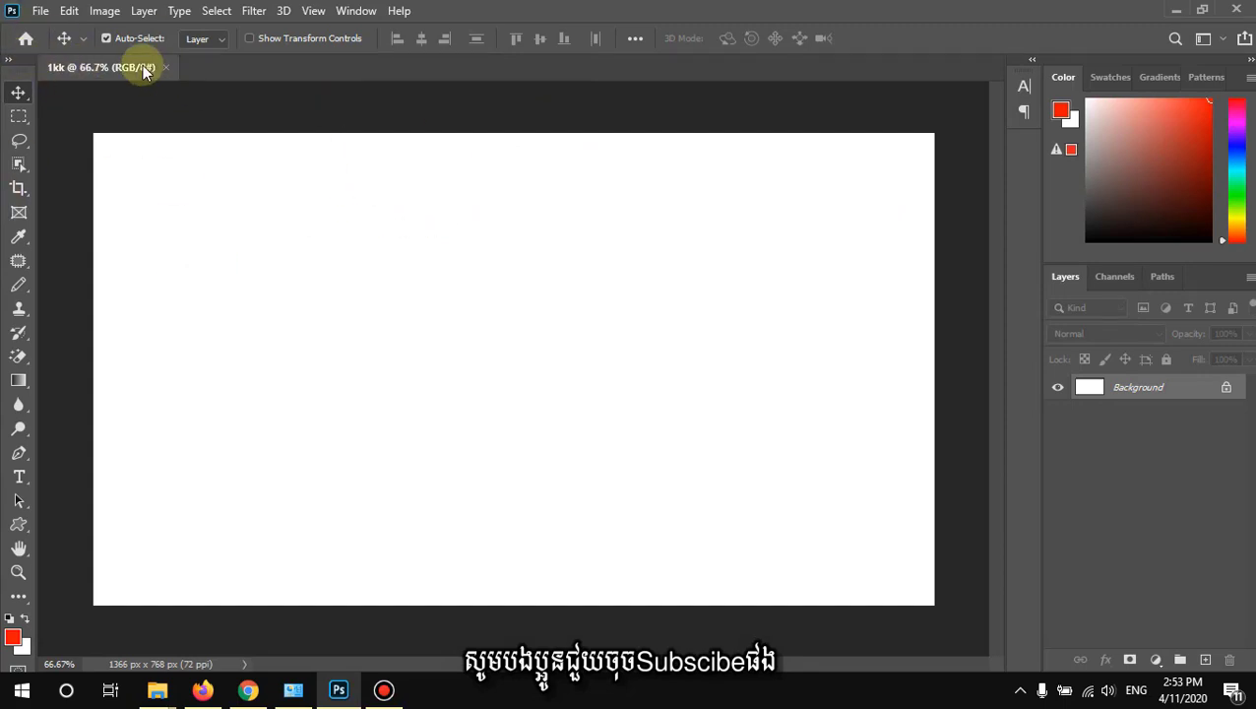
pyautogui.moveTo(143, 65)
pyautogui.mouseDown()
pyautogui.moveTo(496, 76)
pyautogui.moveTo(492, 66)
pyautogui.mouseUp()
pyautogui.hotkey('ctrl', 'v')
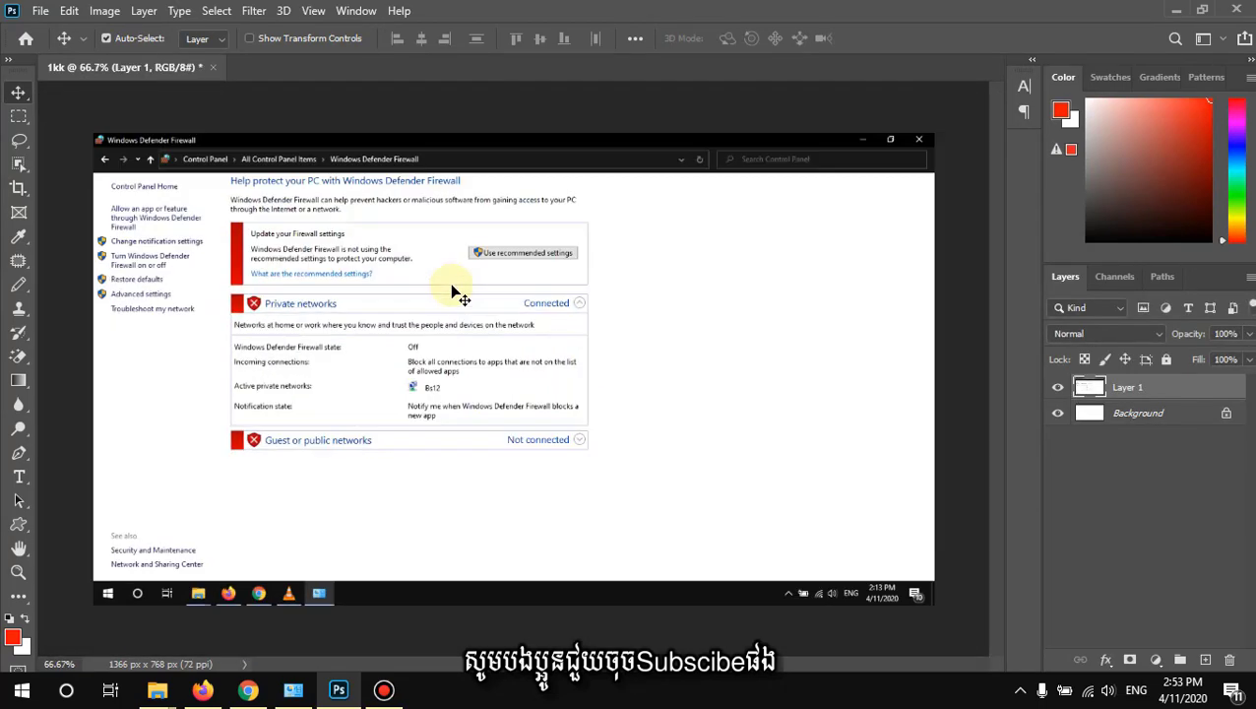
pyautogui.scroll(1, 450, 283)
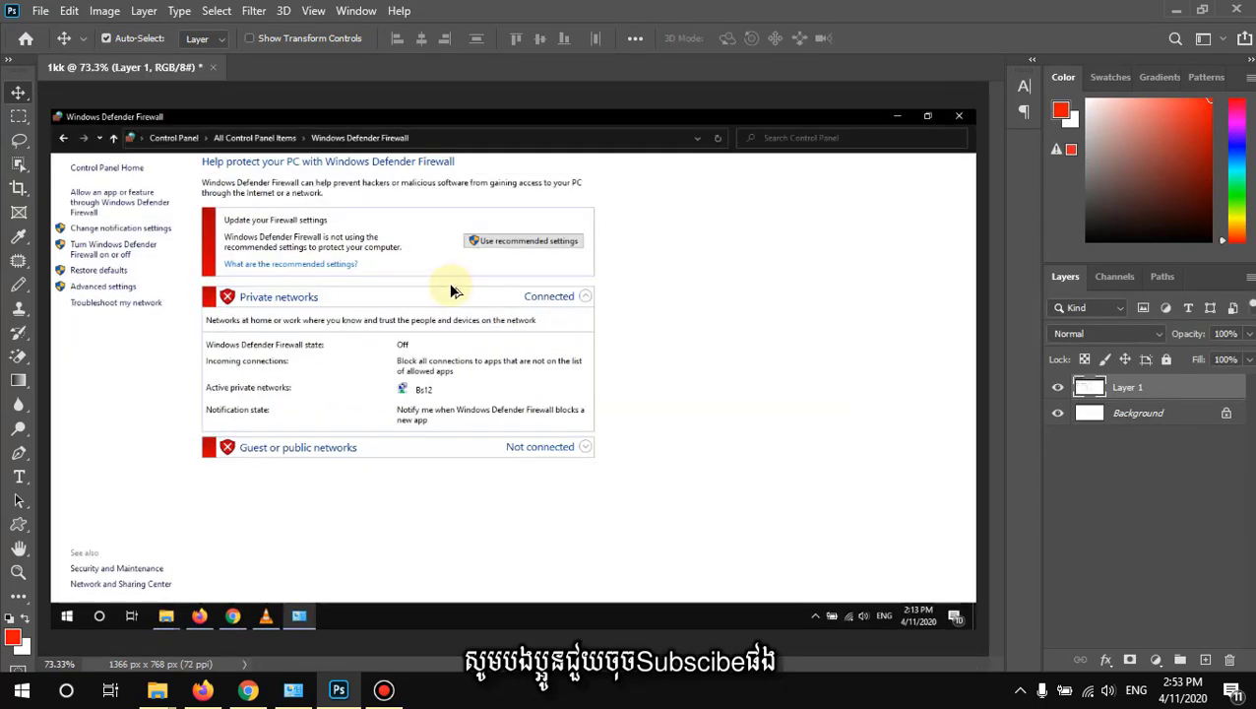
pyautogui.scroll(-1, 450, 286)
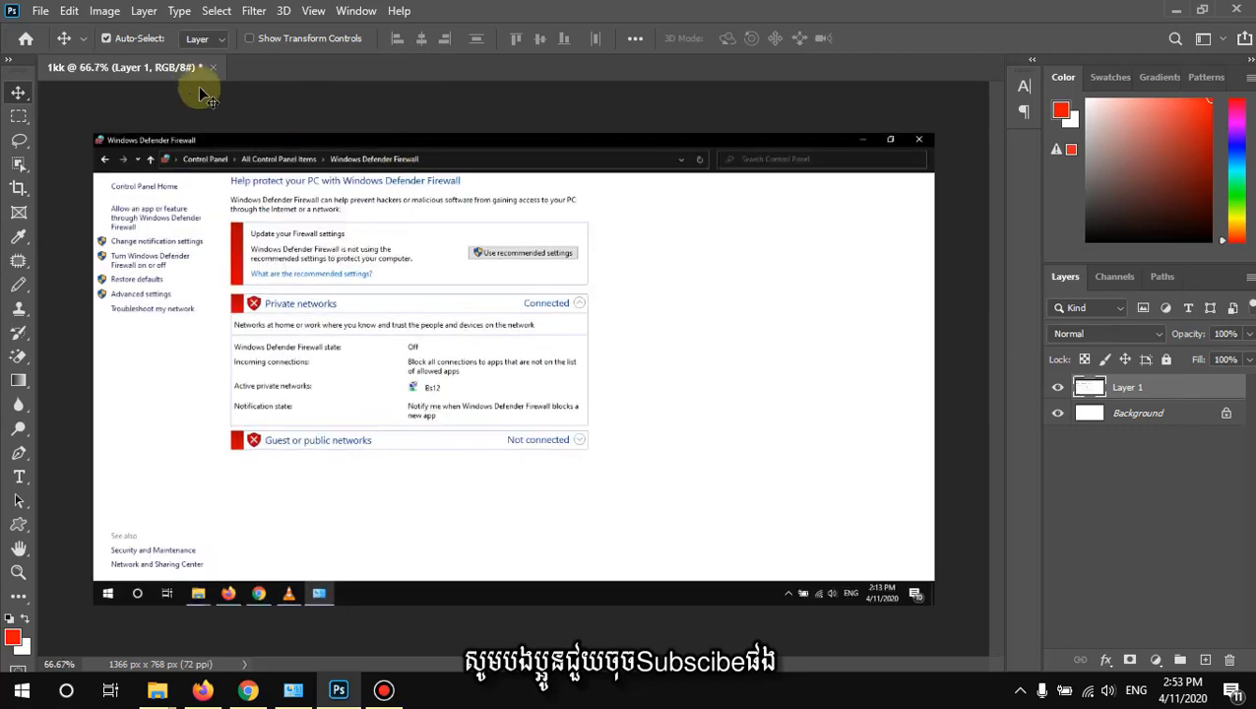
pyautogui.moveTo(202, 96); pyautogui.dragTo(271, 71)
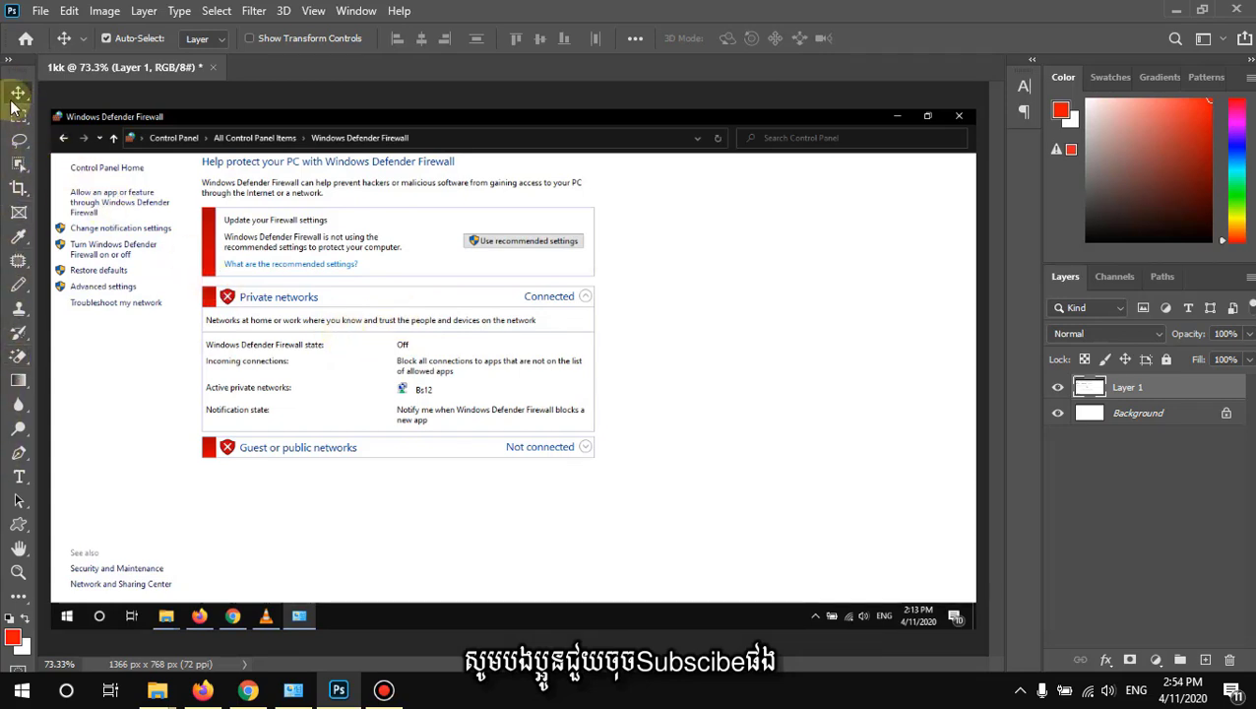
# - Add a Lorem Ipsum placeholder text layer at the upper left with the Horizontal Type Tool
pyautogui.click(20, 480)
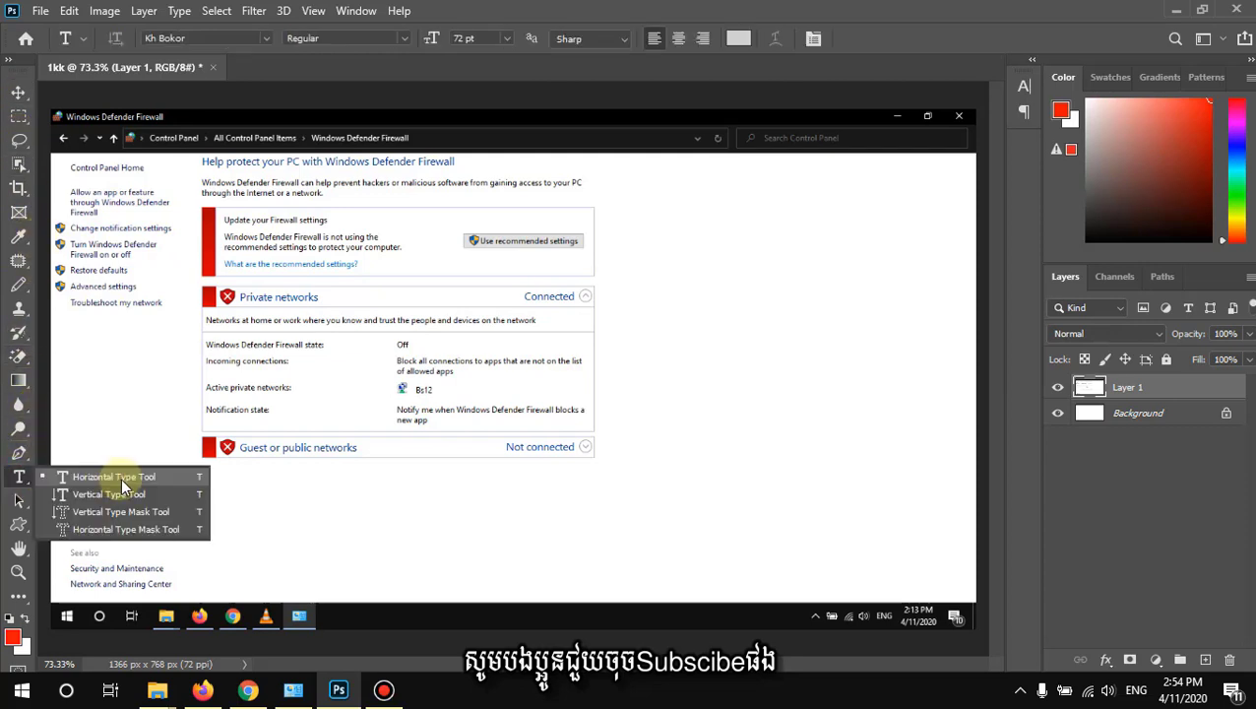
pyautogui.click(187, 478)
pyautogui.scroll(-1, 241, 437)
pyautogui.scroll(1, 240, 436)
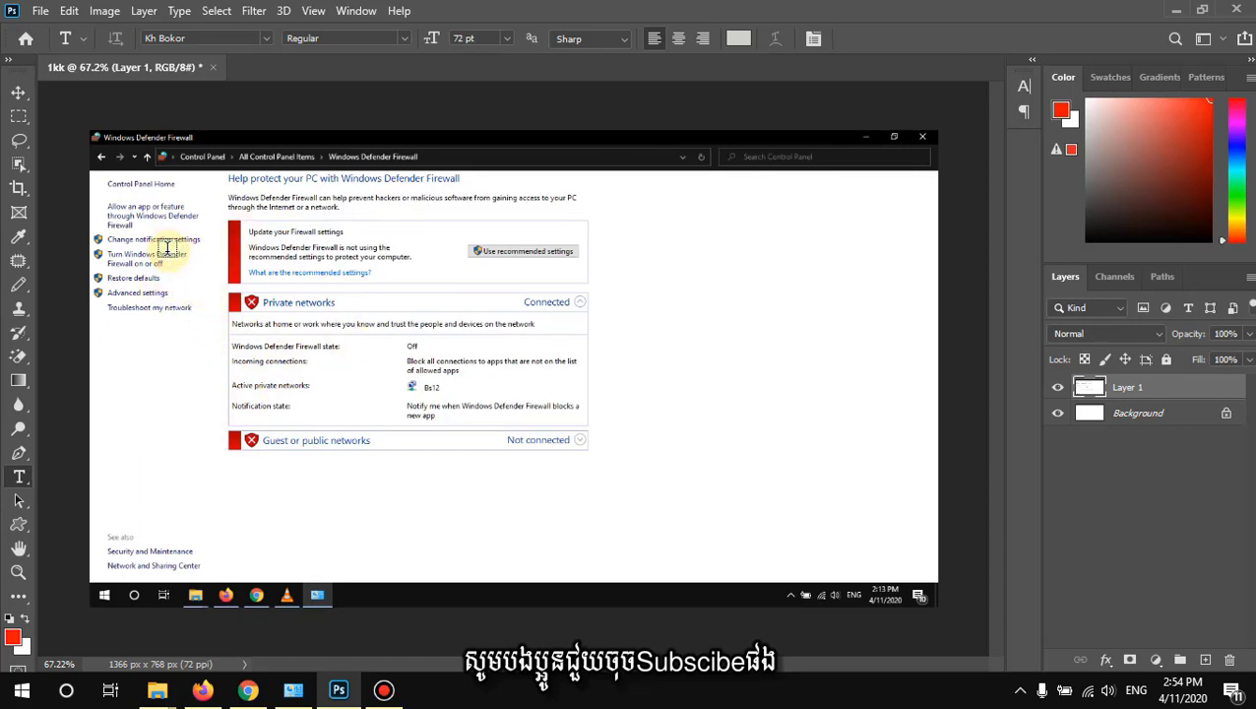
pyautogui.click(167, 249)
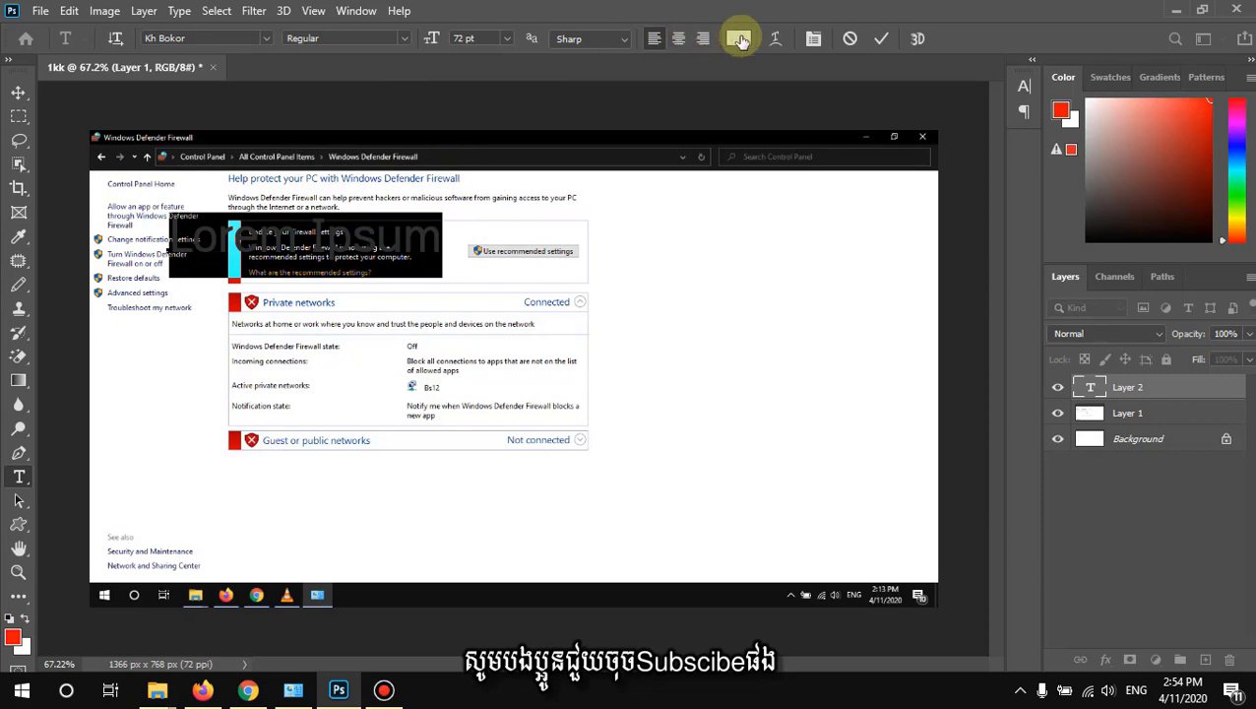
# - Set the text color to red and delete the Lorem Ipsum placeholder
pyautogui.click(15, 636)
pyautogui.moveTo(994, 248); pyautogui.dragTo(876, 205)
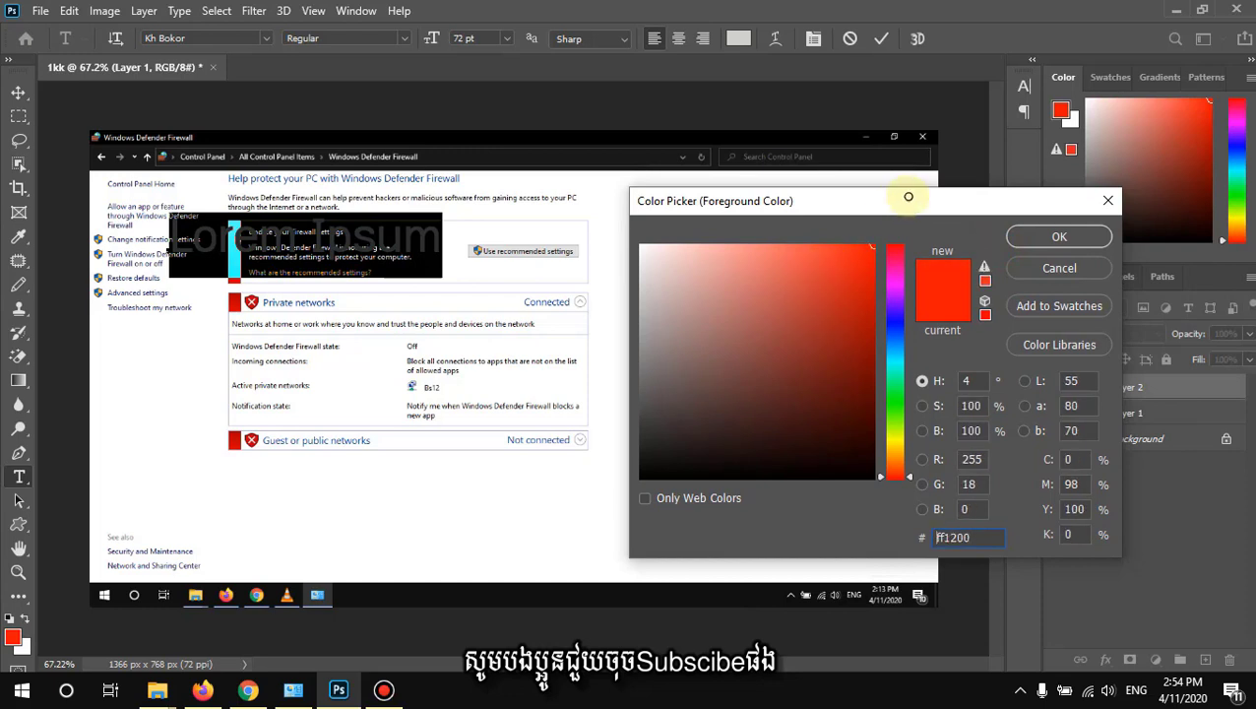
pyautogui.click(1058, 239)
pyautogui.moveTo(463, 244); pyautogui.dragTo(158, 239)
pyautogui.click(443, 237)
pyautogui.press('BackSpace')
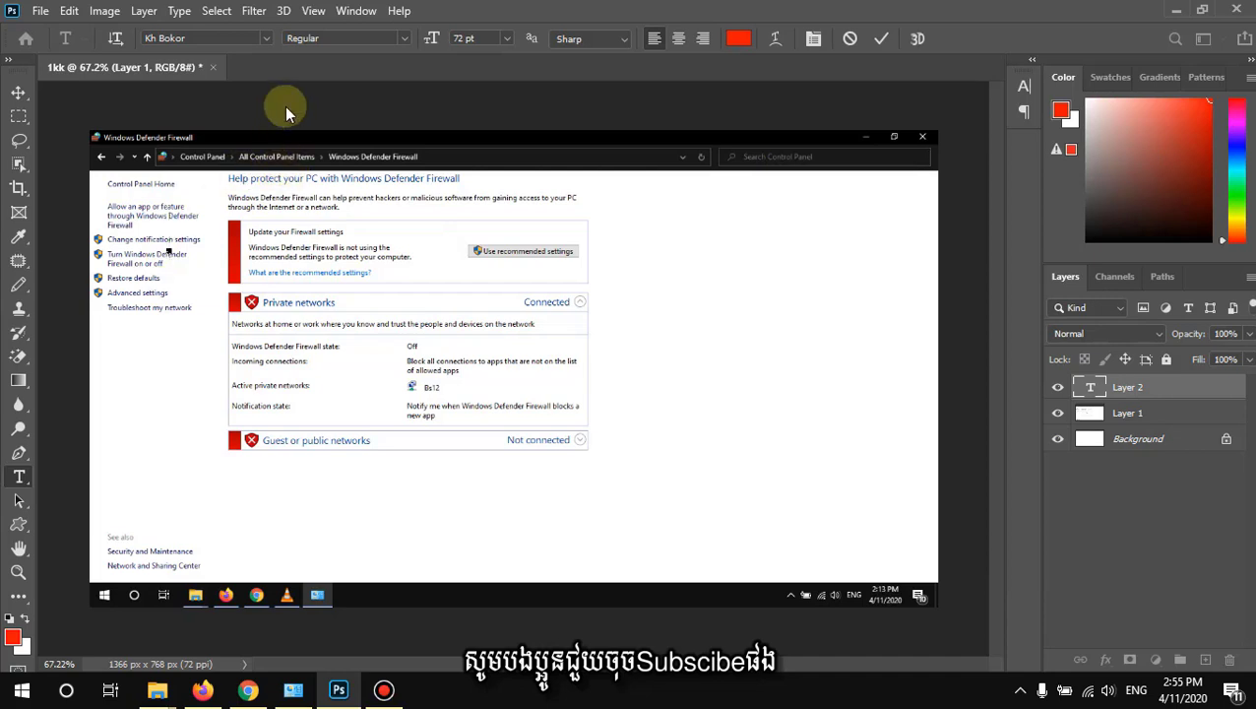
# - Type the two-line title 'Turn Windows Defender Firewall On or Off' and select it all
pyautogui.click(262, 231)
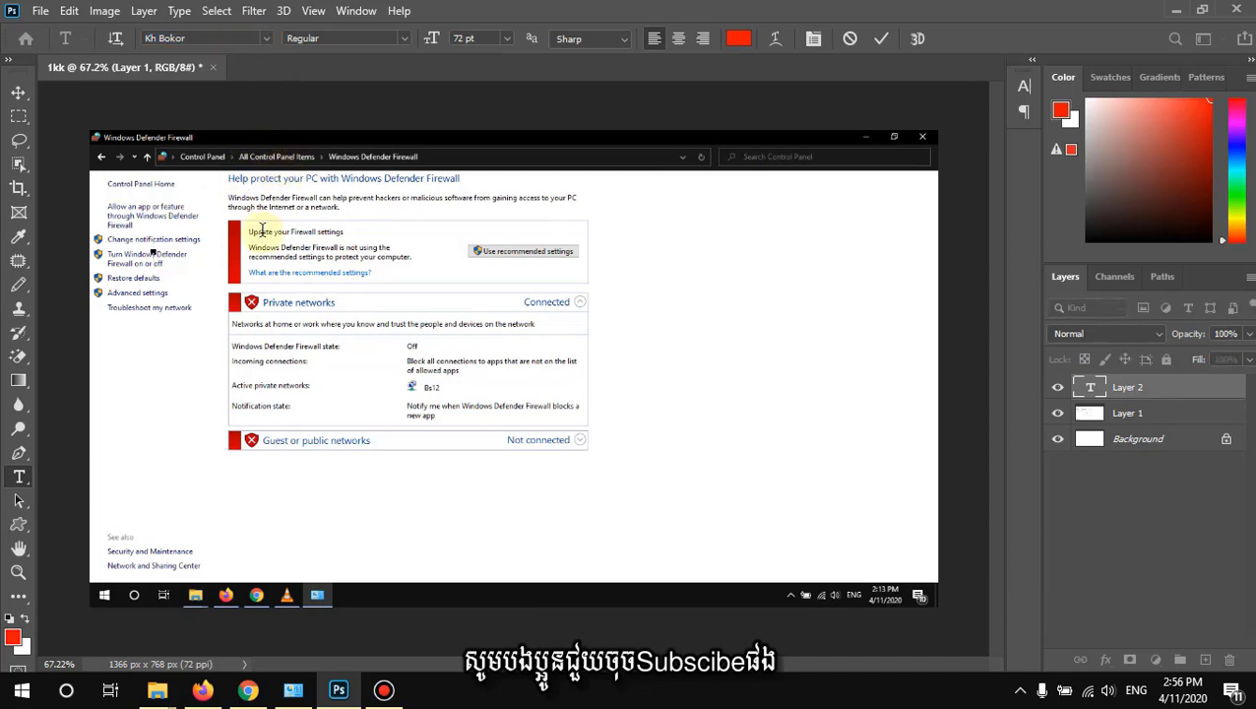
pyautogui.write('How')
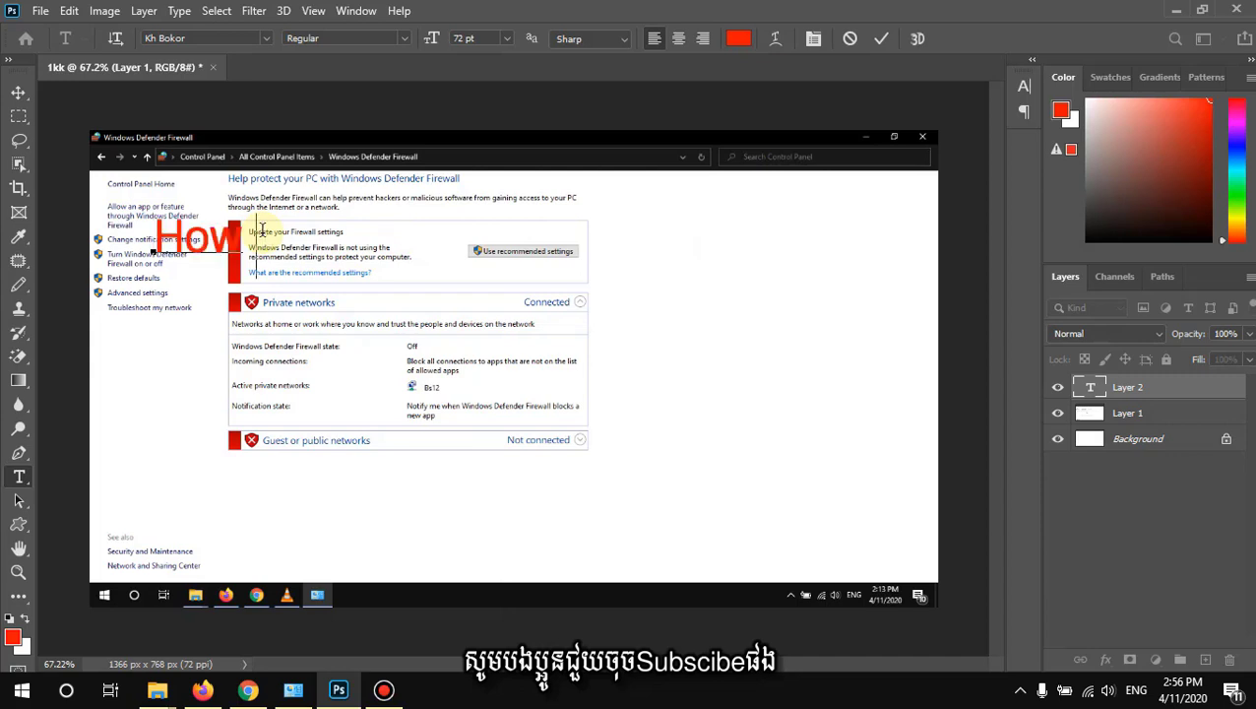
pyautogui.write(' to Turn Windows')
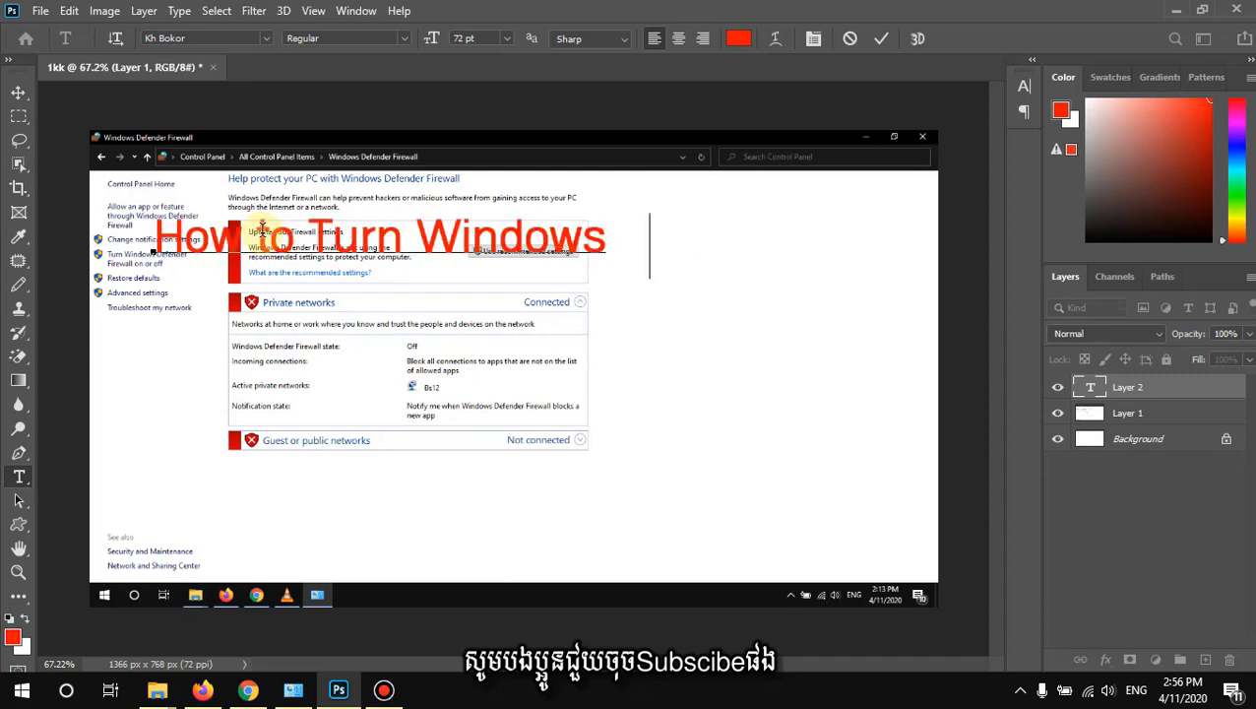
pyautogui.write(' Defender Firewa')
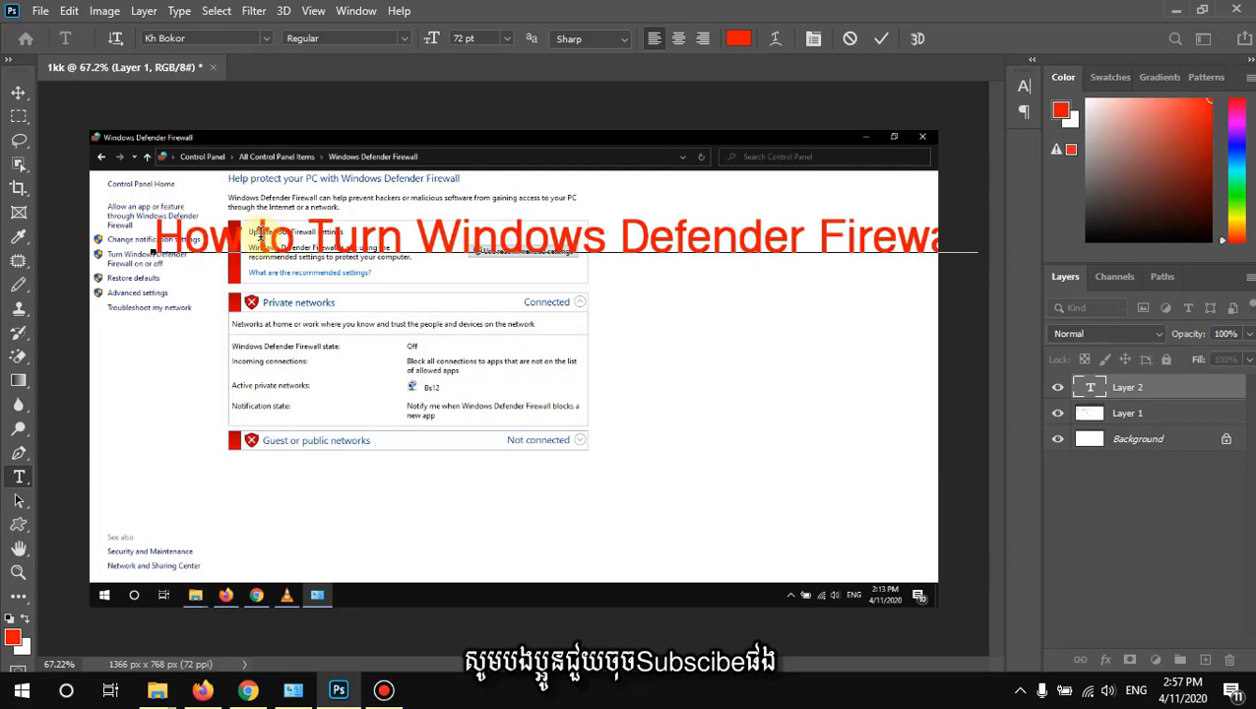
pyautogui.press('Return')
pyautogui.write('On o')
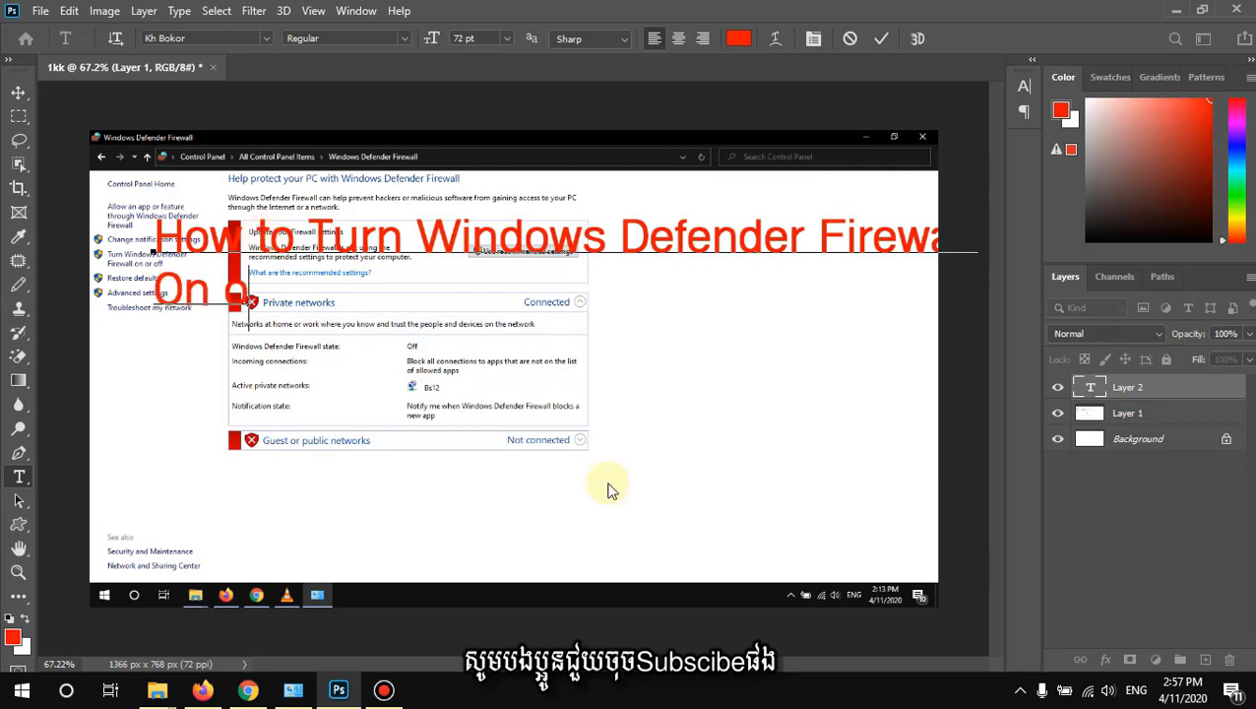
pyautogui.write('r Off')
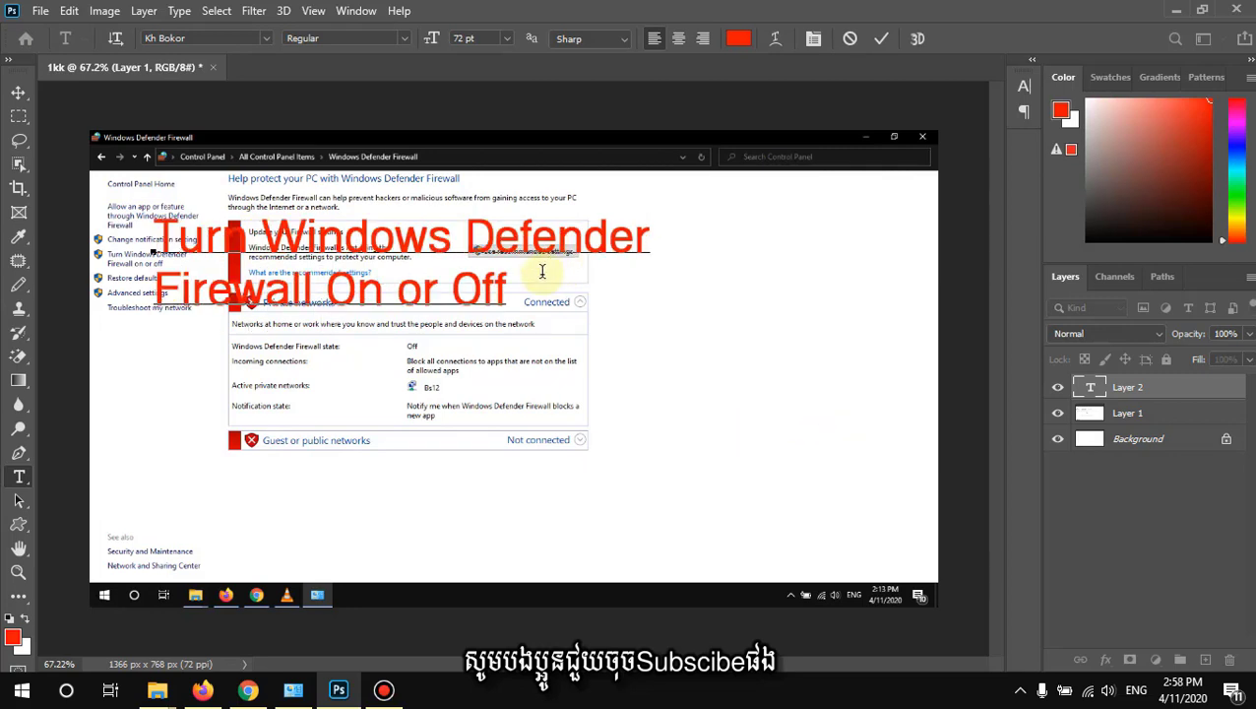
pyautogui.press('Return')
pyautogui.moveTo(511, 288); pyautogui.dragTo(126, 246)
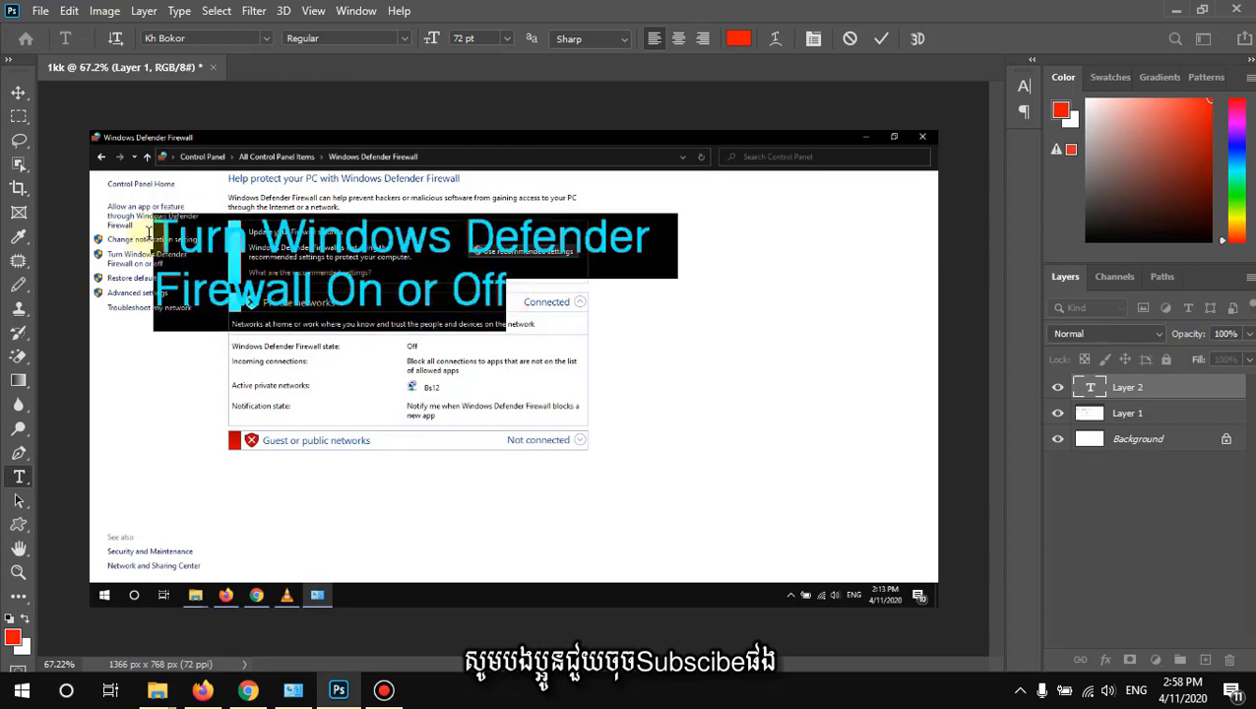
pyautogui.click(518, 298)
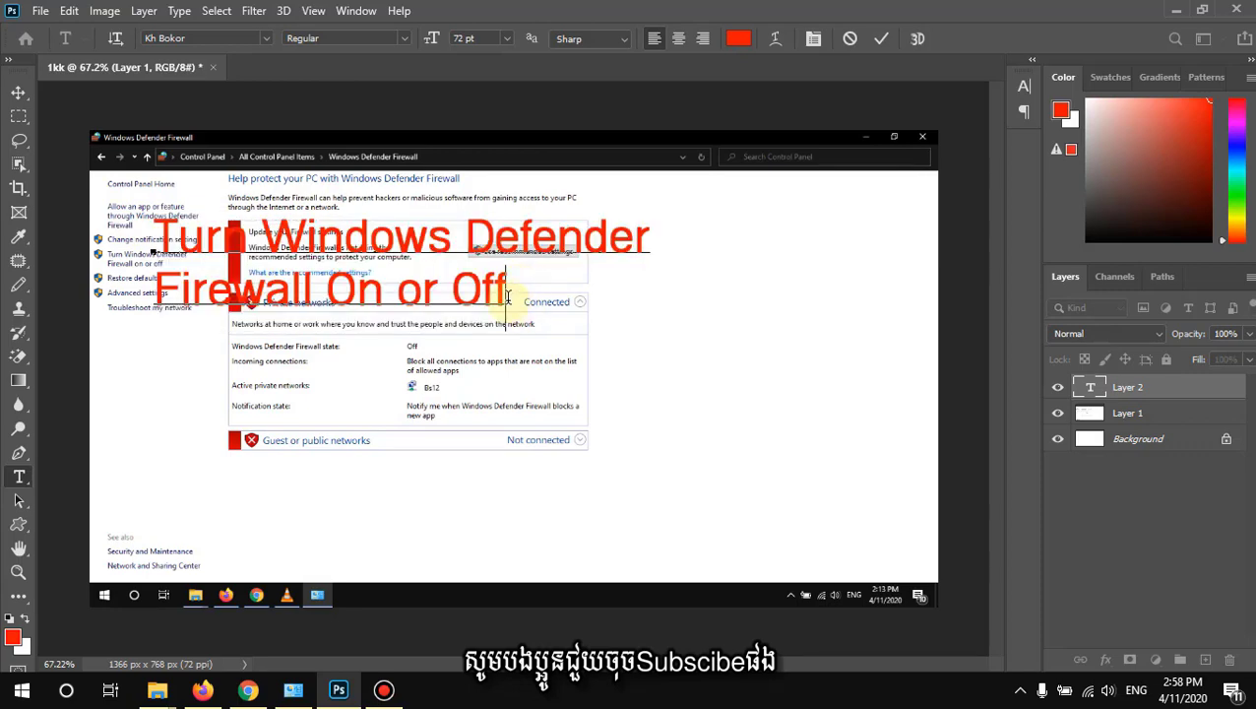
pyautogui.moveTo(508, 296); pyautogui.dragTo(157, 236)
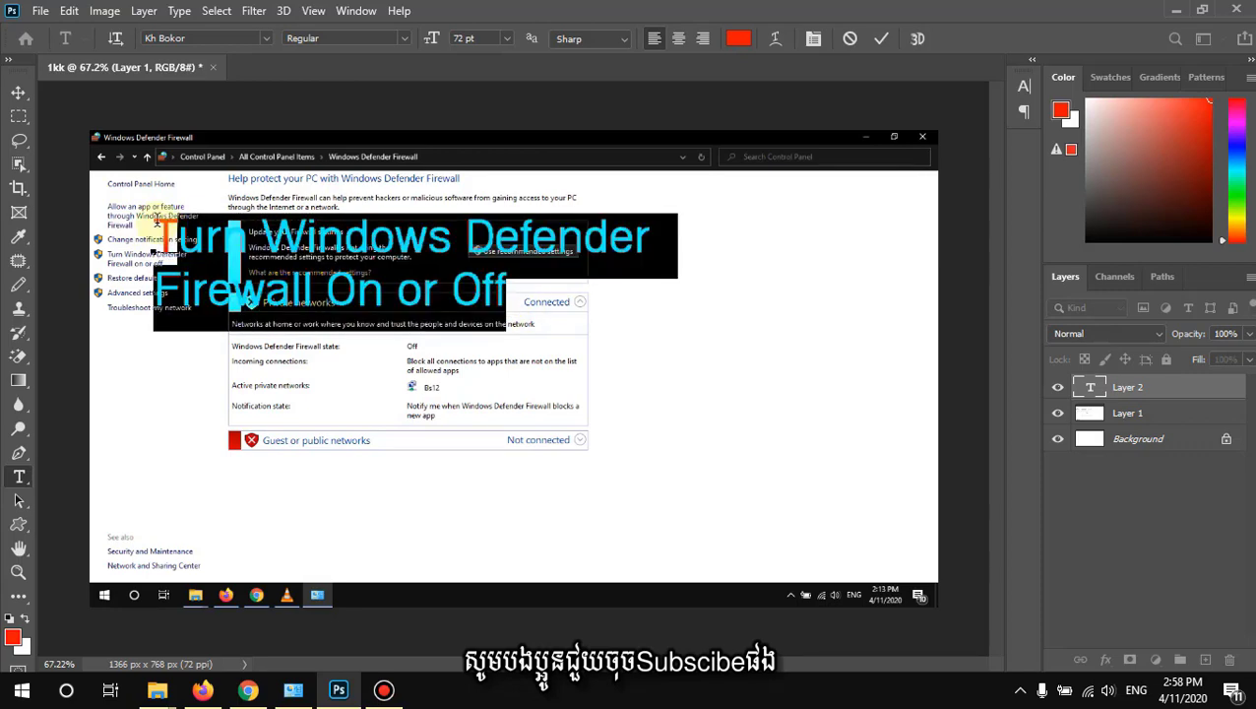
# - Set the title in Times New Roman Bold and commit the text
pyautogui.click(266, 39)
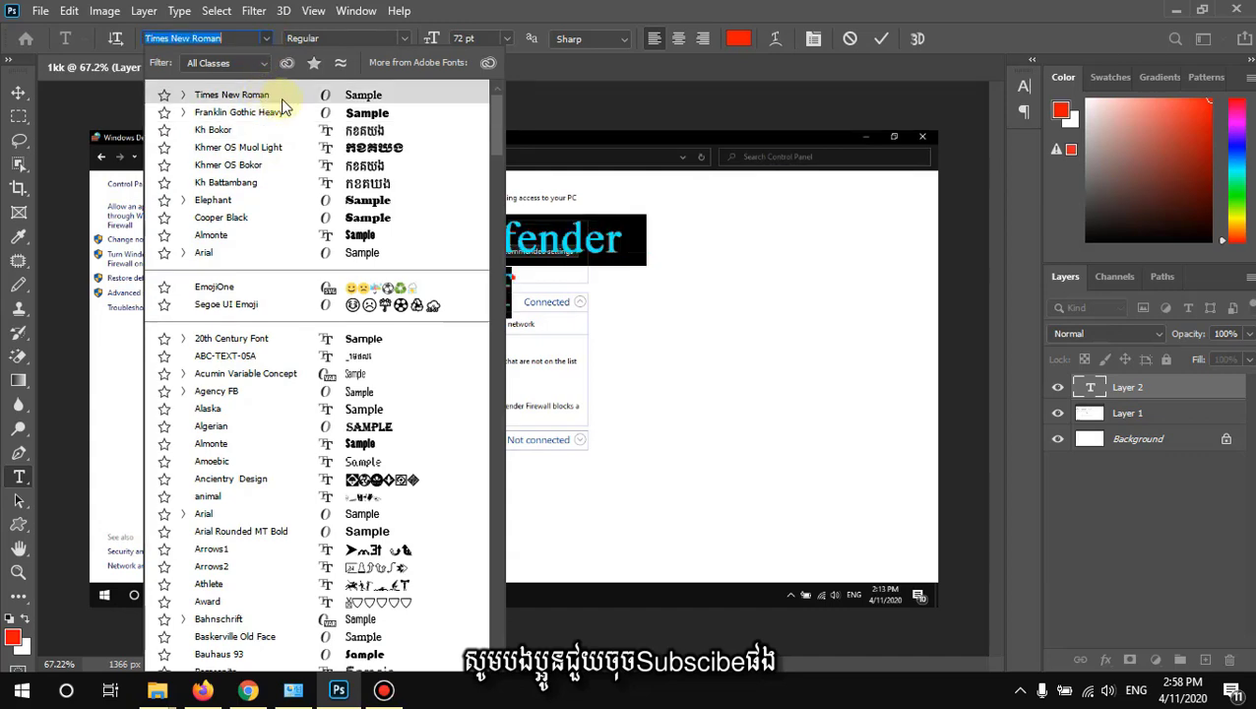
pyautogui.press('Return')
pyautogui.press('Escape')
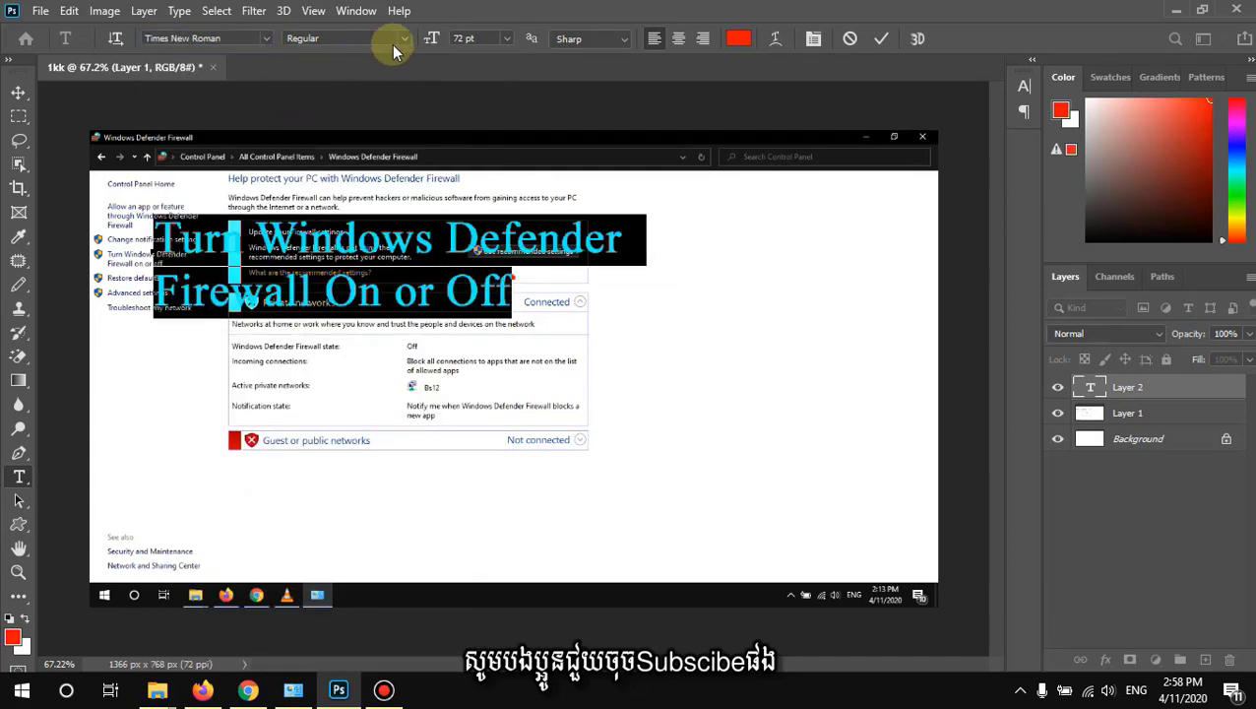
pyautogui.click(392, 44)
pyautogui.click(393, 86)
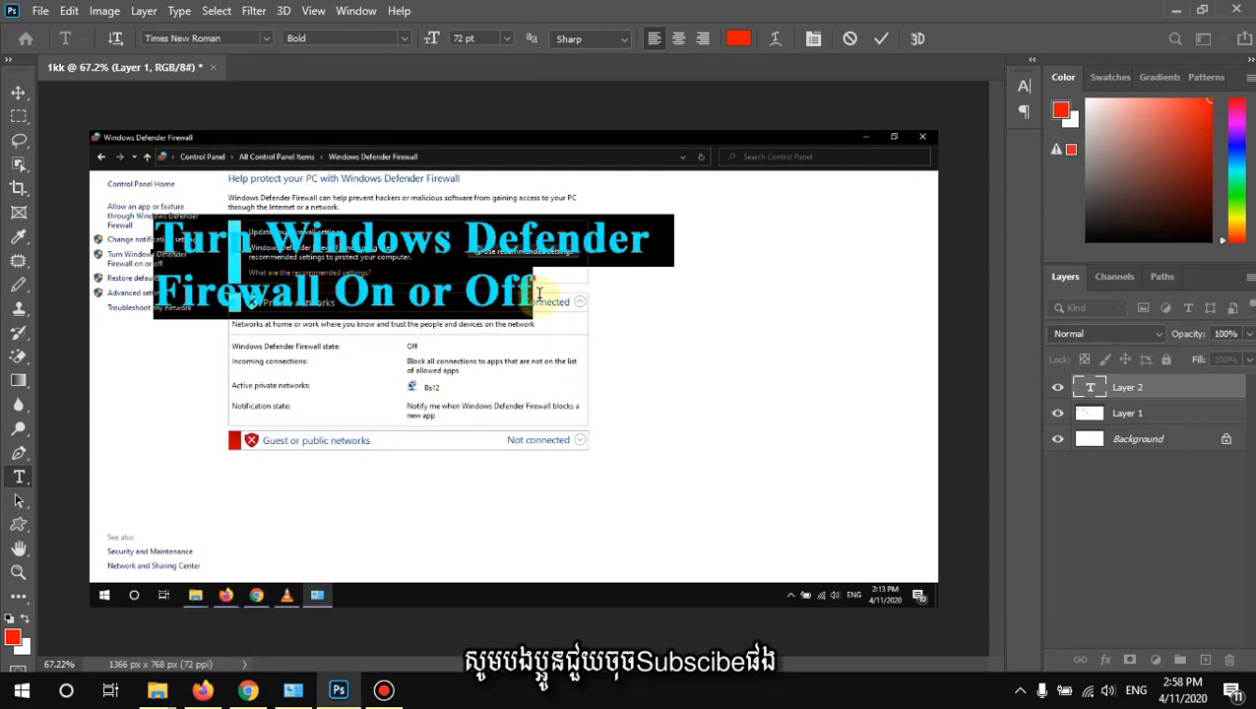
pyautogui.moveTo(538, 293); pyautogui.dragTo(293, 184)
pyautogui.click(547, 300)
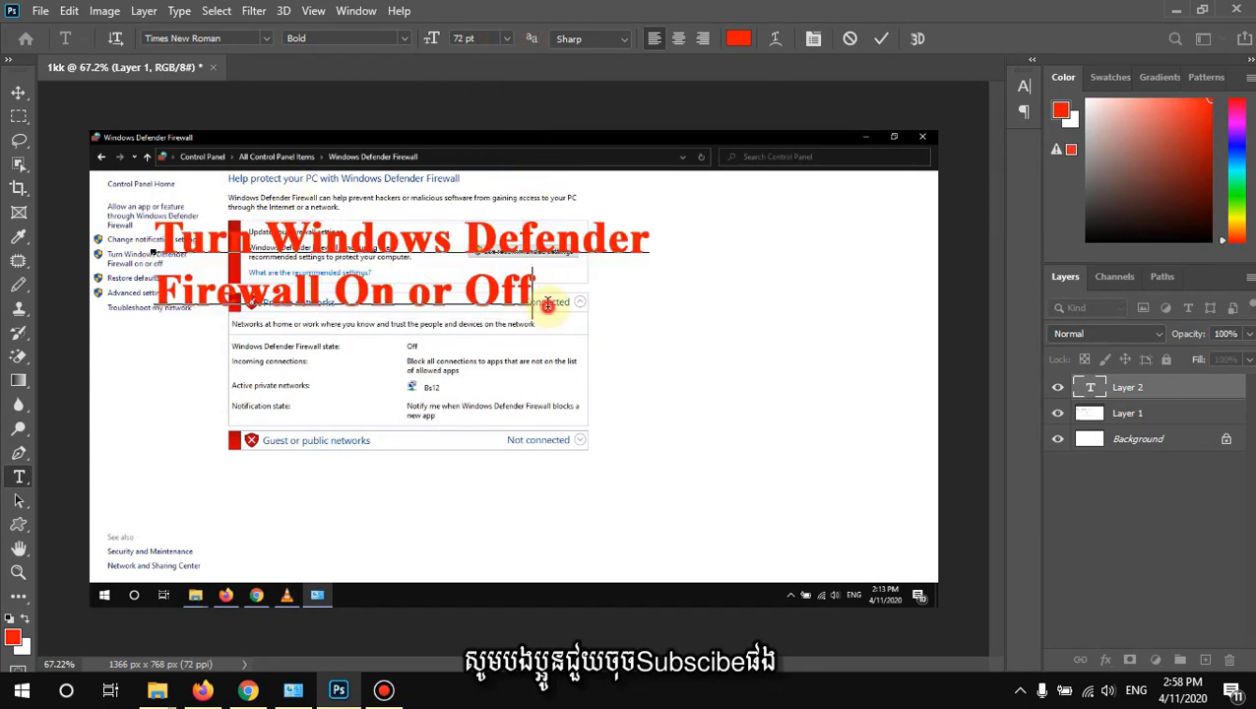
pyautogui.click(17, 95)
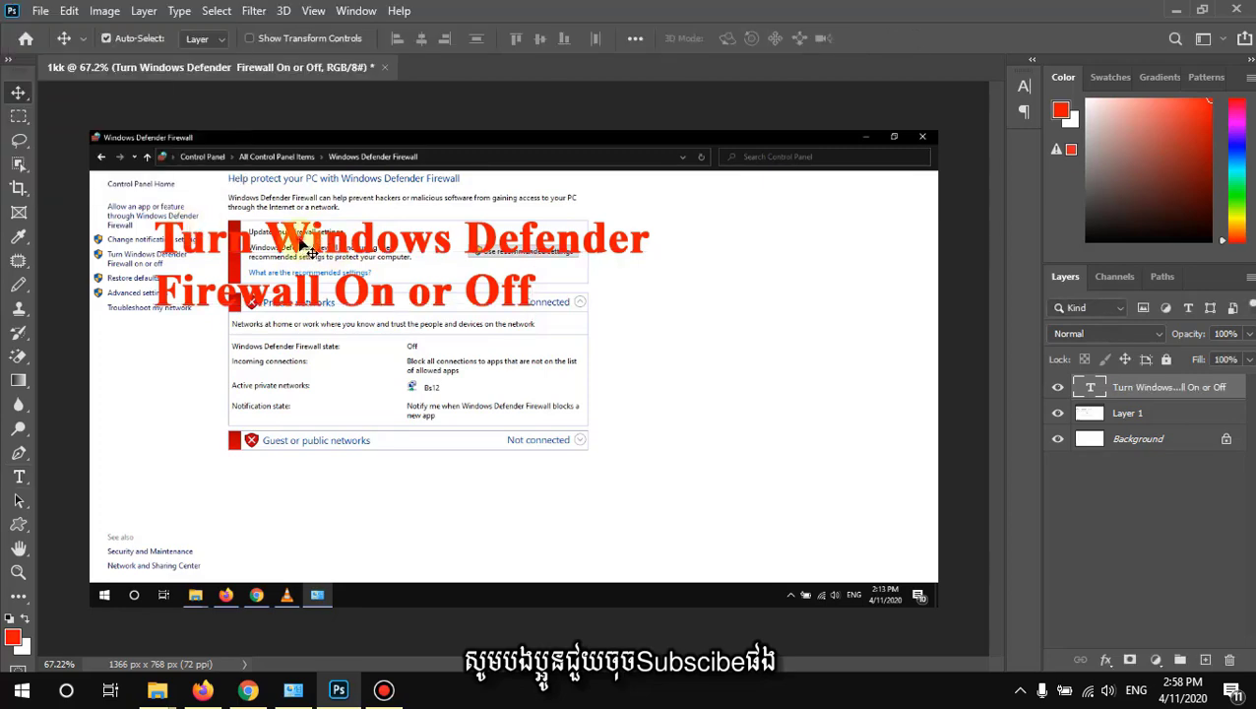
# - Enlarge the title with Free Transform and position it across the upper middle
pyautogui.moveTo(344, 262)
pyautogui.mouseDown()
pyautogui.moveTo(372, 291)
pyautogui.moveTo(418, 259)
pyautogui.mouseUp()
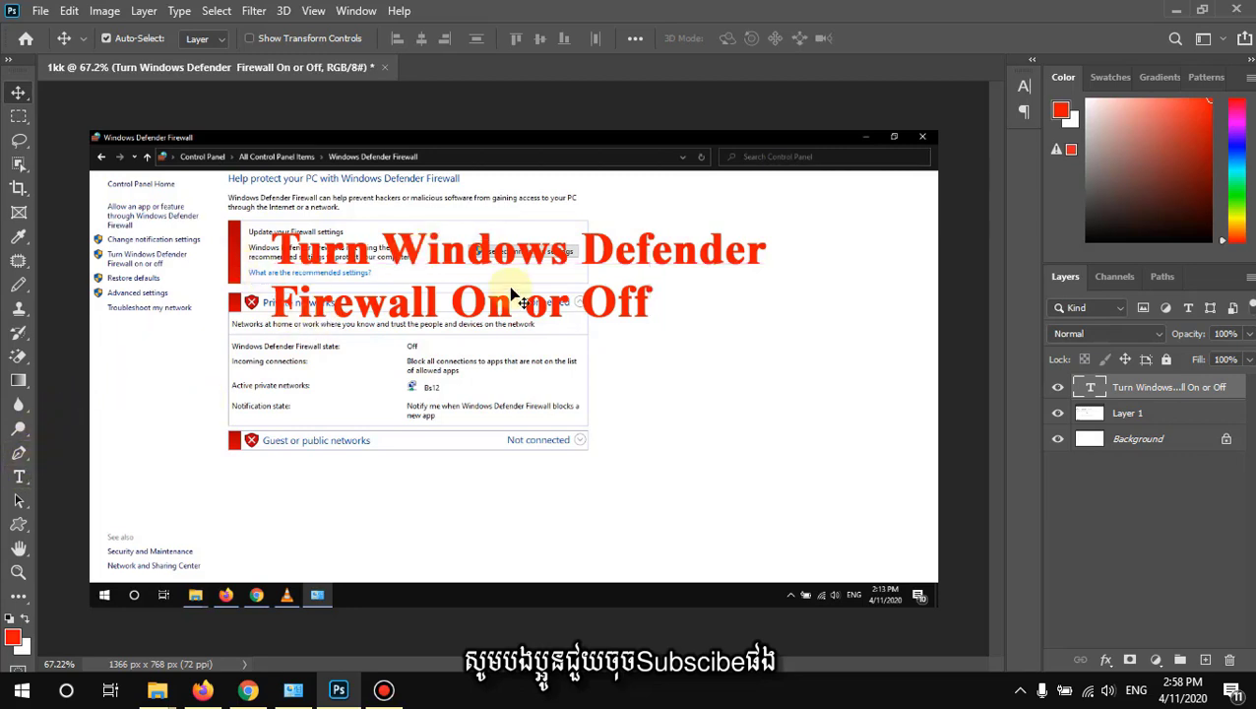
pyautogui.press('ctrl')
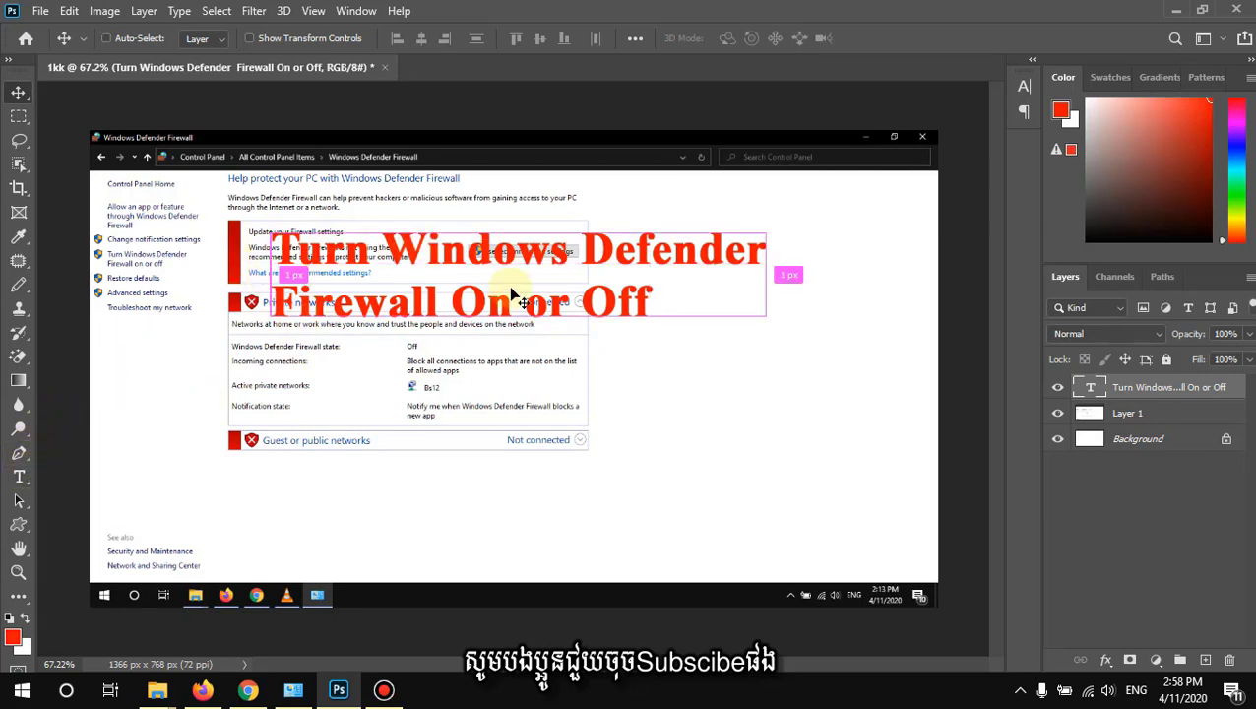
pyautogui.hotkey('ctrl', 't')
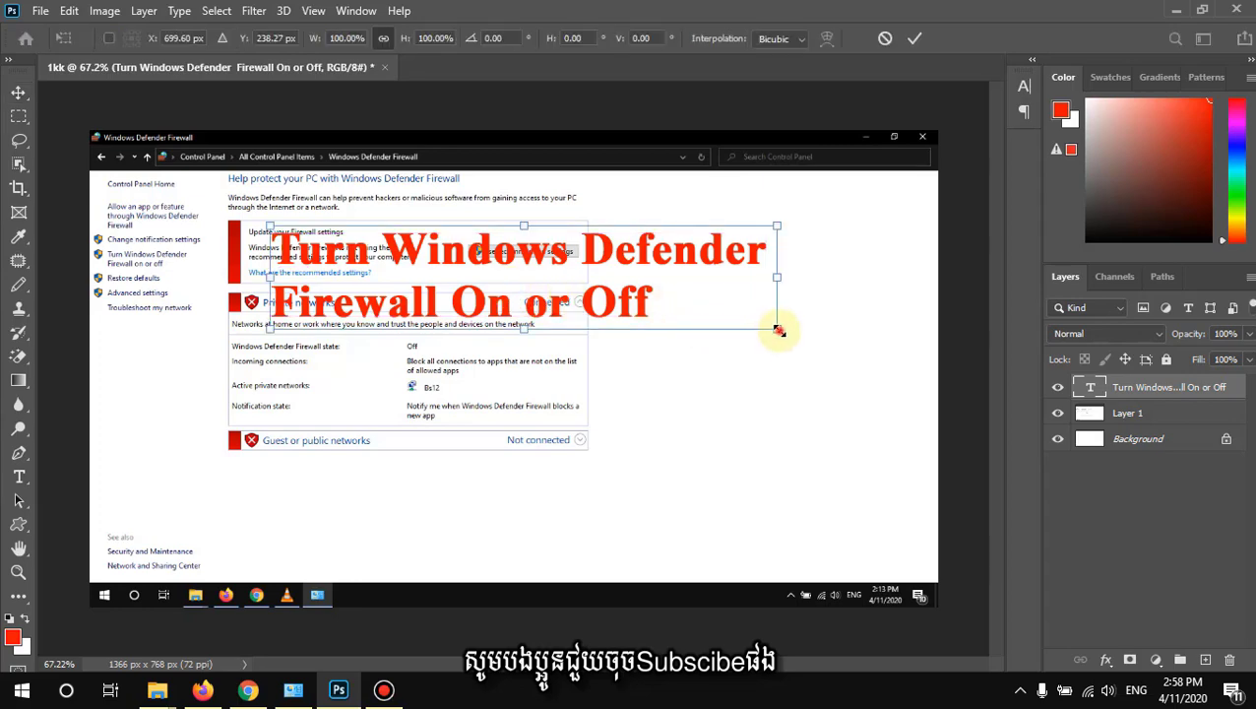
pyautogui.moveTo(777, 330)
pyautogui.mouseDown()
pyautogui.moveTo(887, 396)
pyautogui.moveTo(900, 429)
pyautogui.mouseUp()
pyautogui.press('Return')
pyautogui.moveTo(732, 330); pyautogui.dragTo(622, 355)
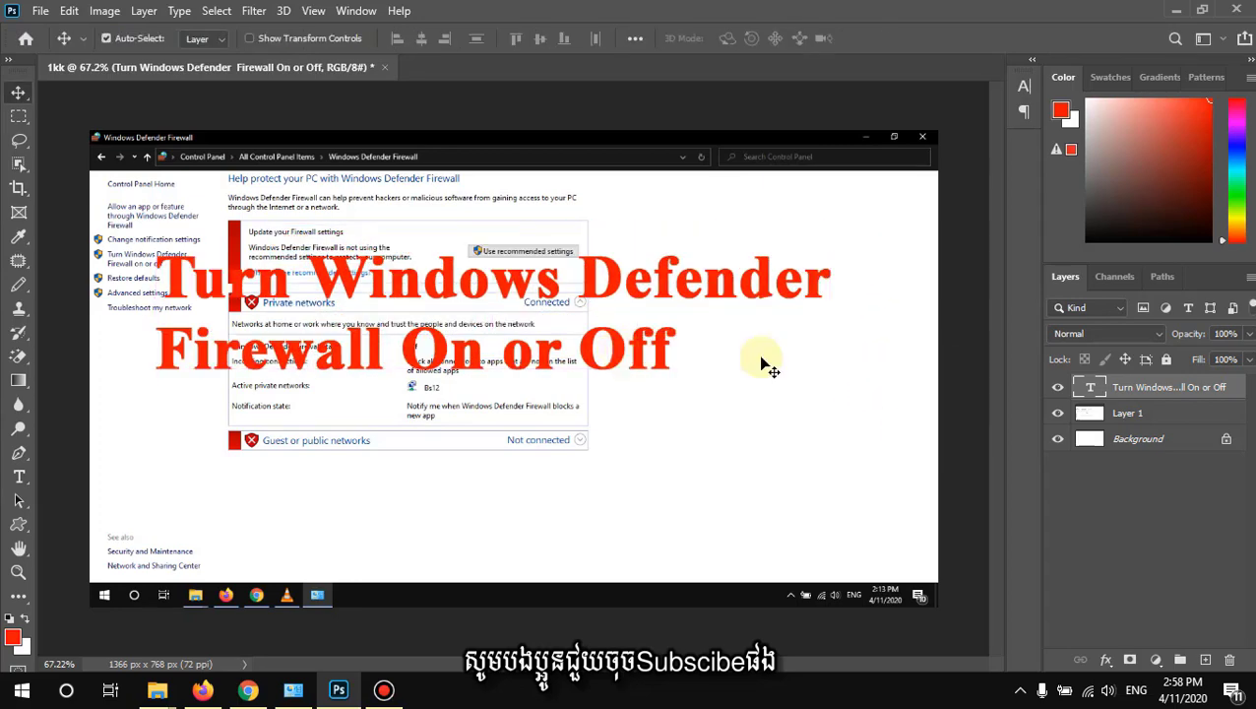
# - Create a Kh Bokor text layer below the title and paste the Khmer subtitle
pyautogui.click(20, 479)
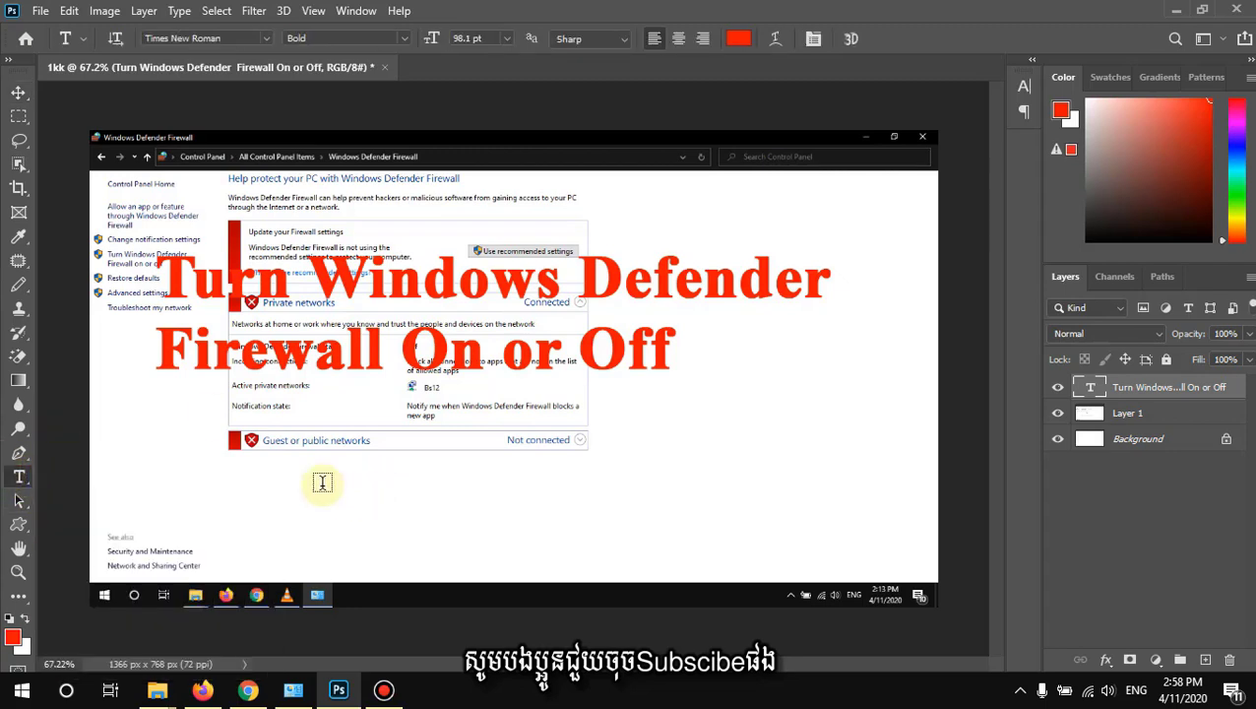
pyautogui.click(182, 445)
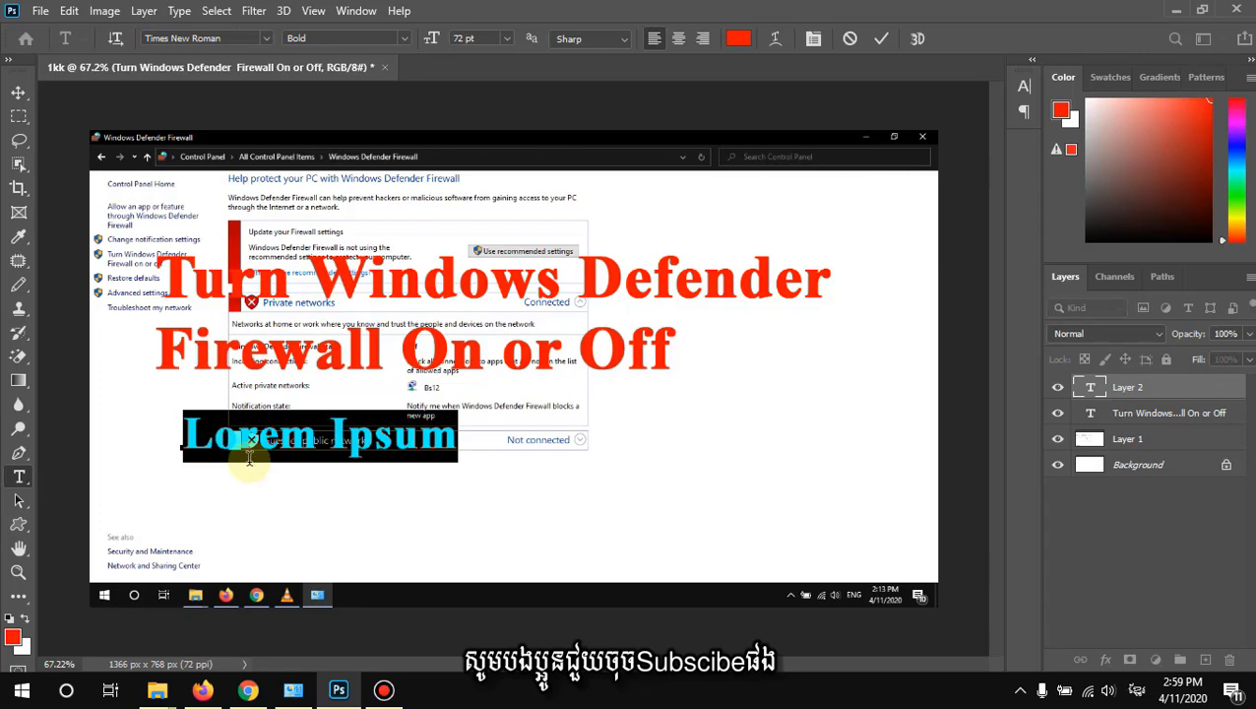
pyautogui.click(266, 40)
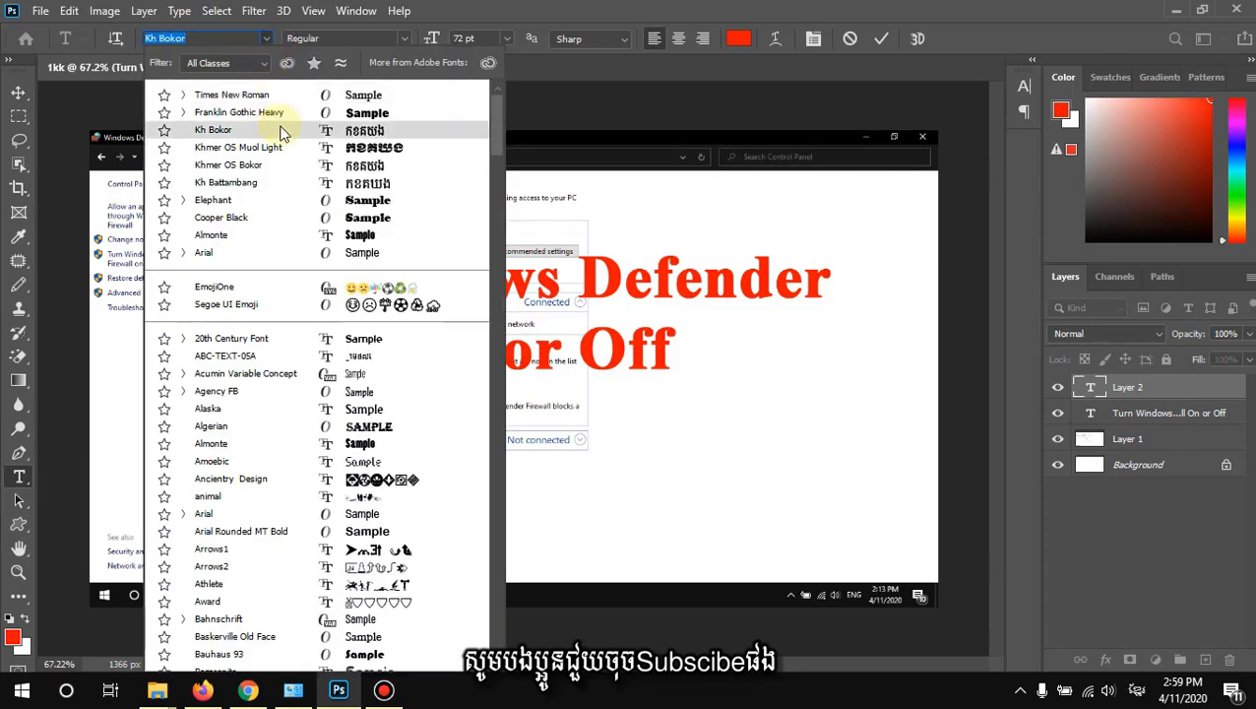
pyautogui.click(283, 130)
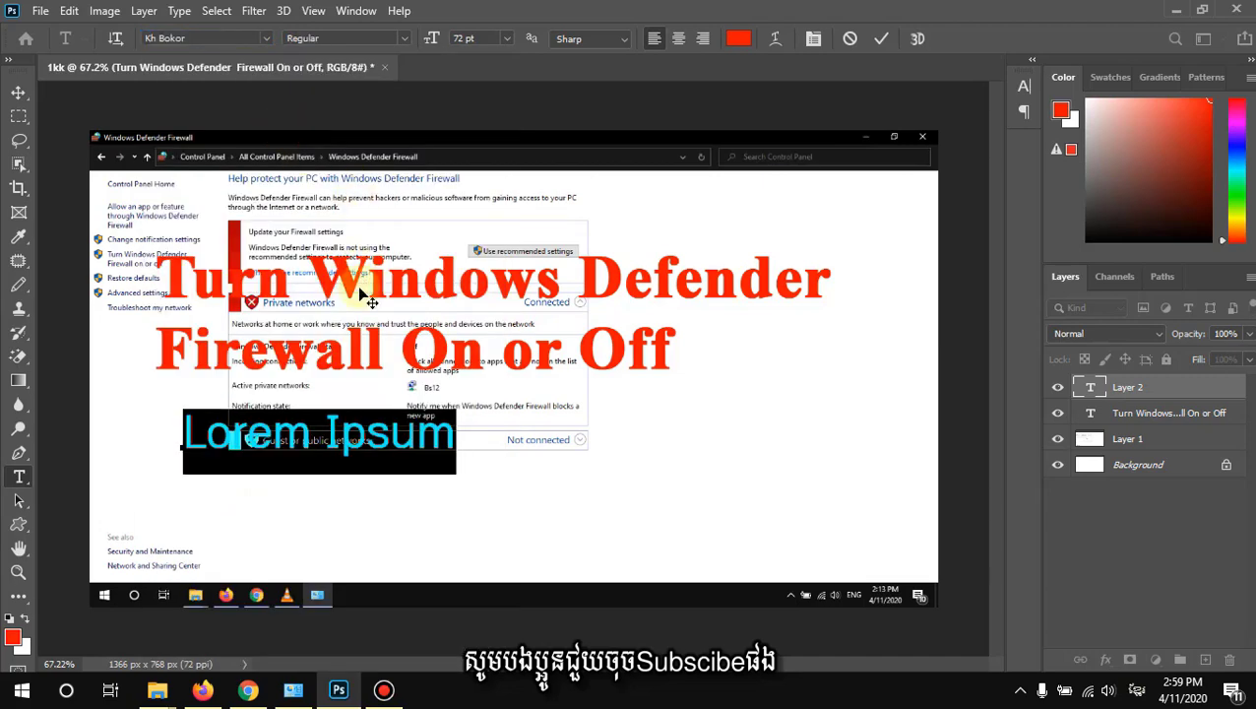
pyautogui.hotkey('ctrl', 'v')
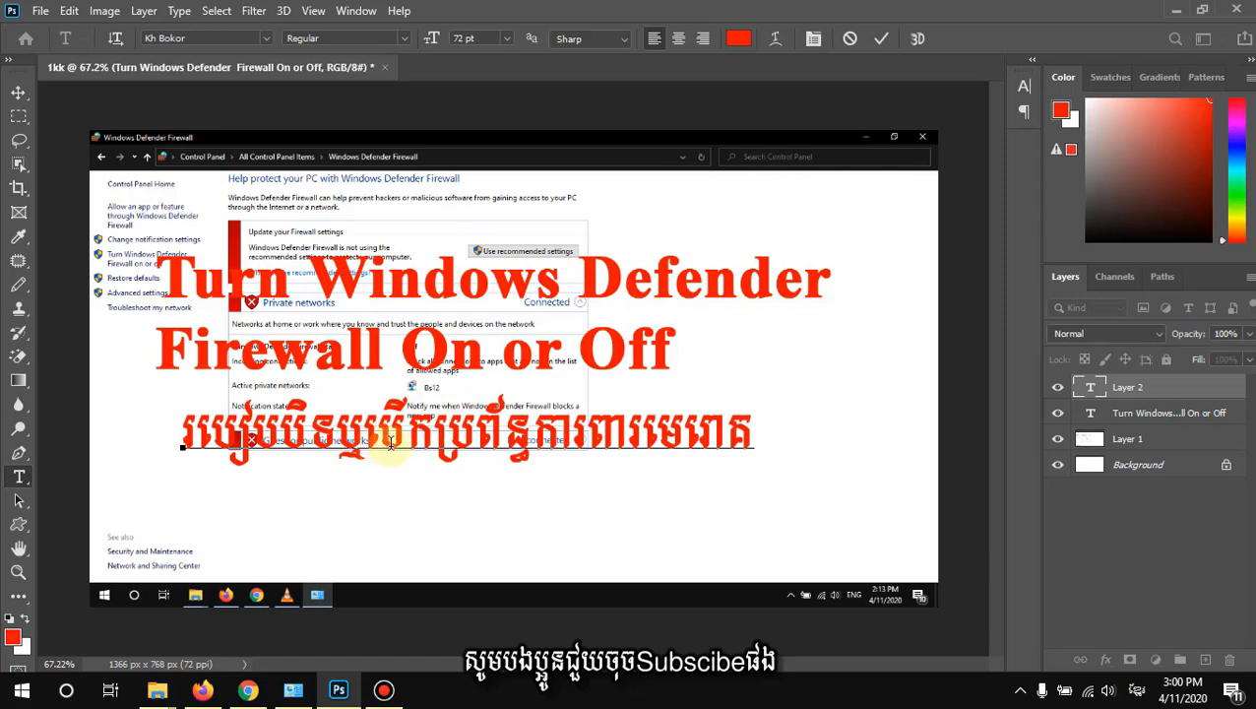
# - Fix the Khmer word order by retyping បើកឬបិទ, then select the whole line
pyautogui.moveTo(434, 441); pyautogui.dragTo(287, 437)
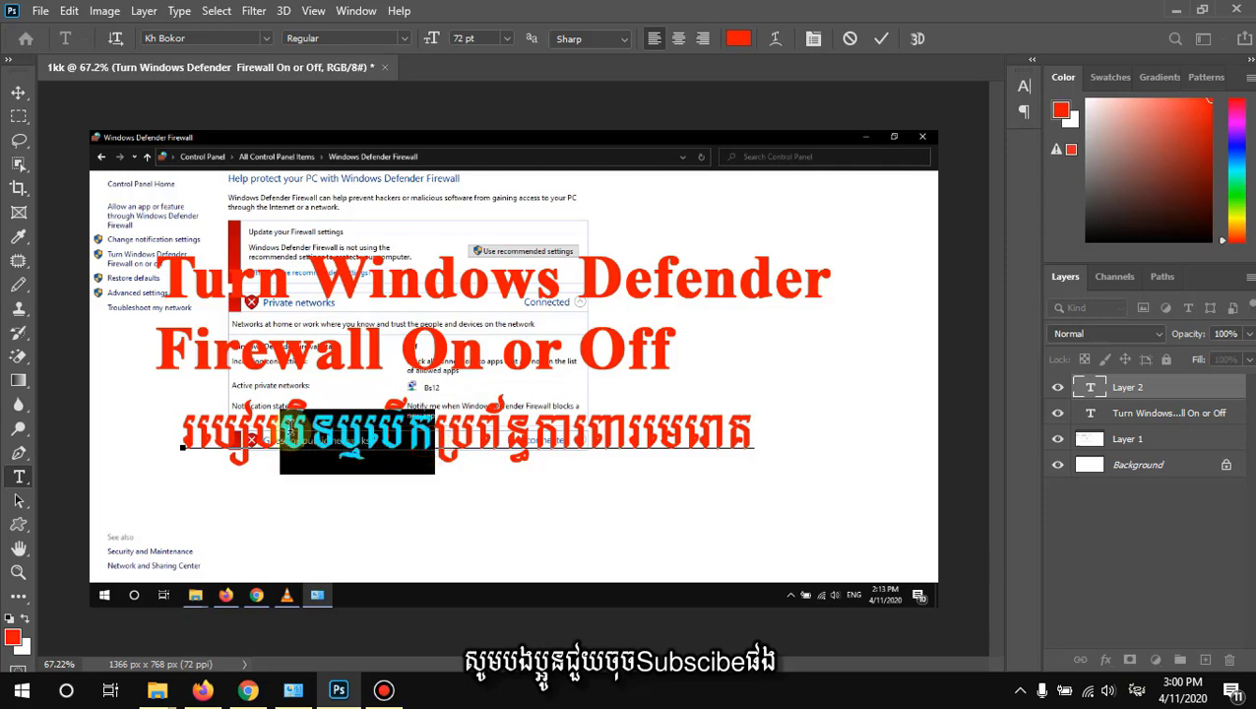
pyautogui.press('BackSpace')
pyautogui.write('បើក')
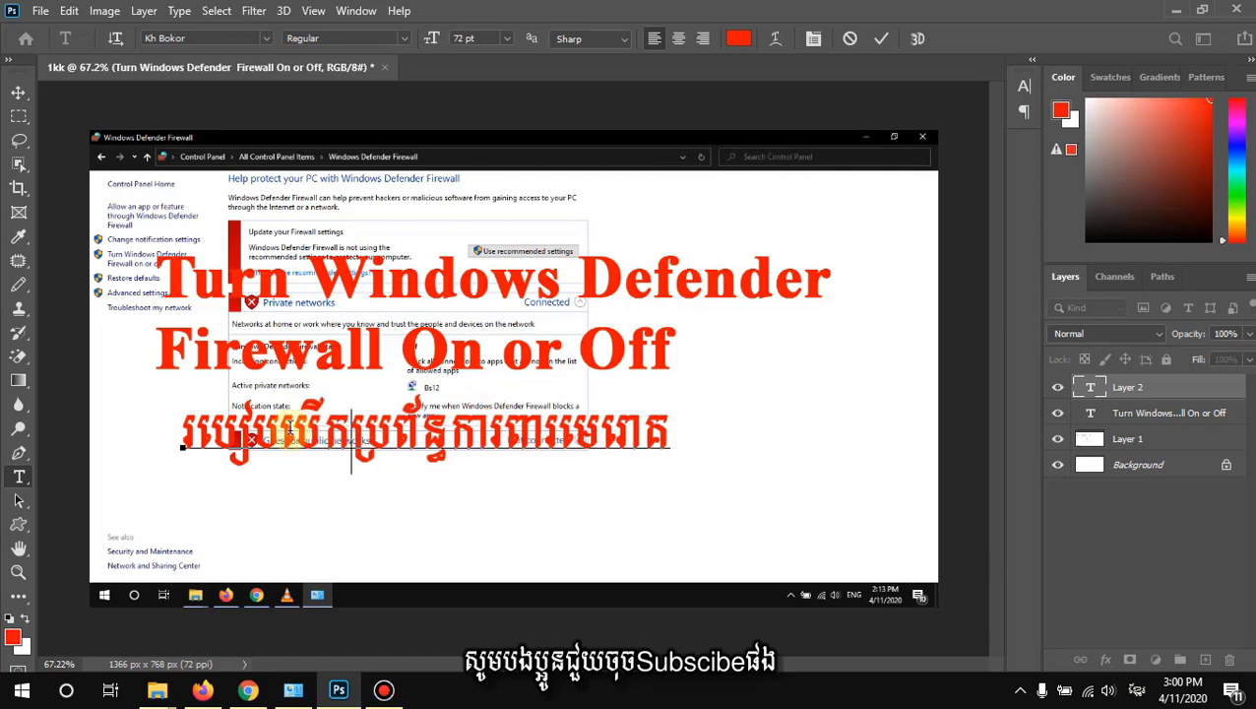
pyautogui.write('ឬបិទ')
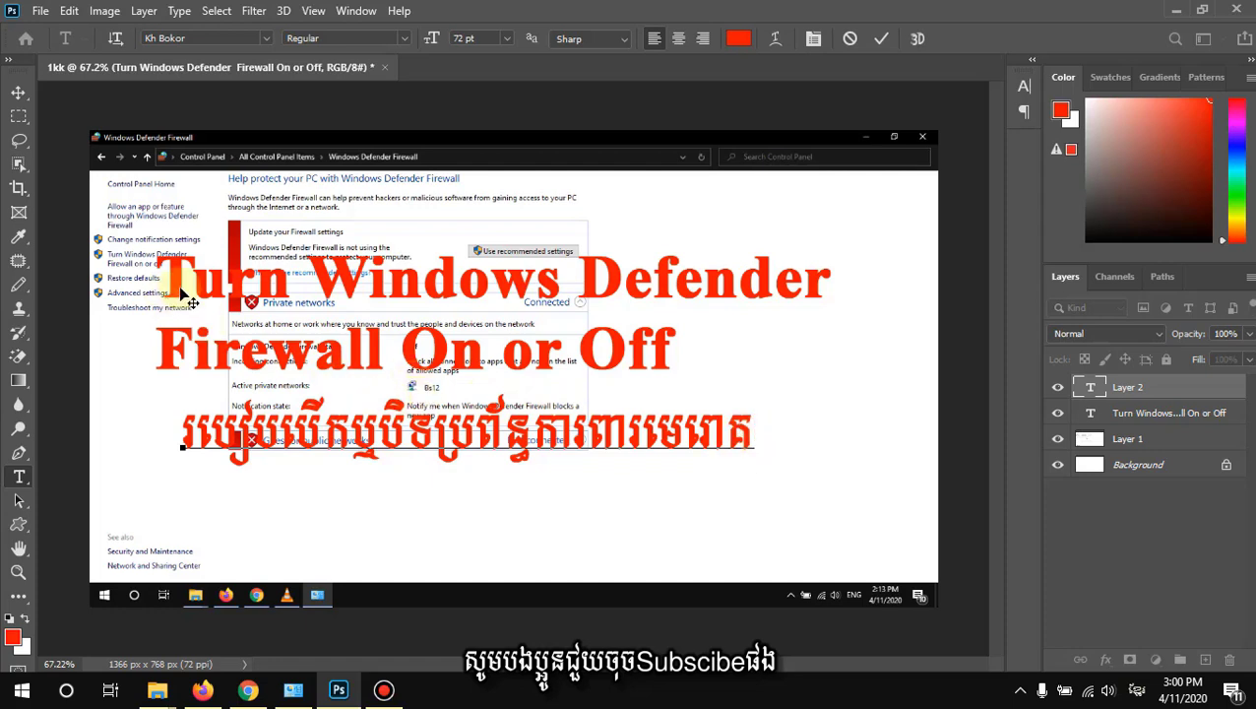
pyautogui.doubleClick(754, 438)
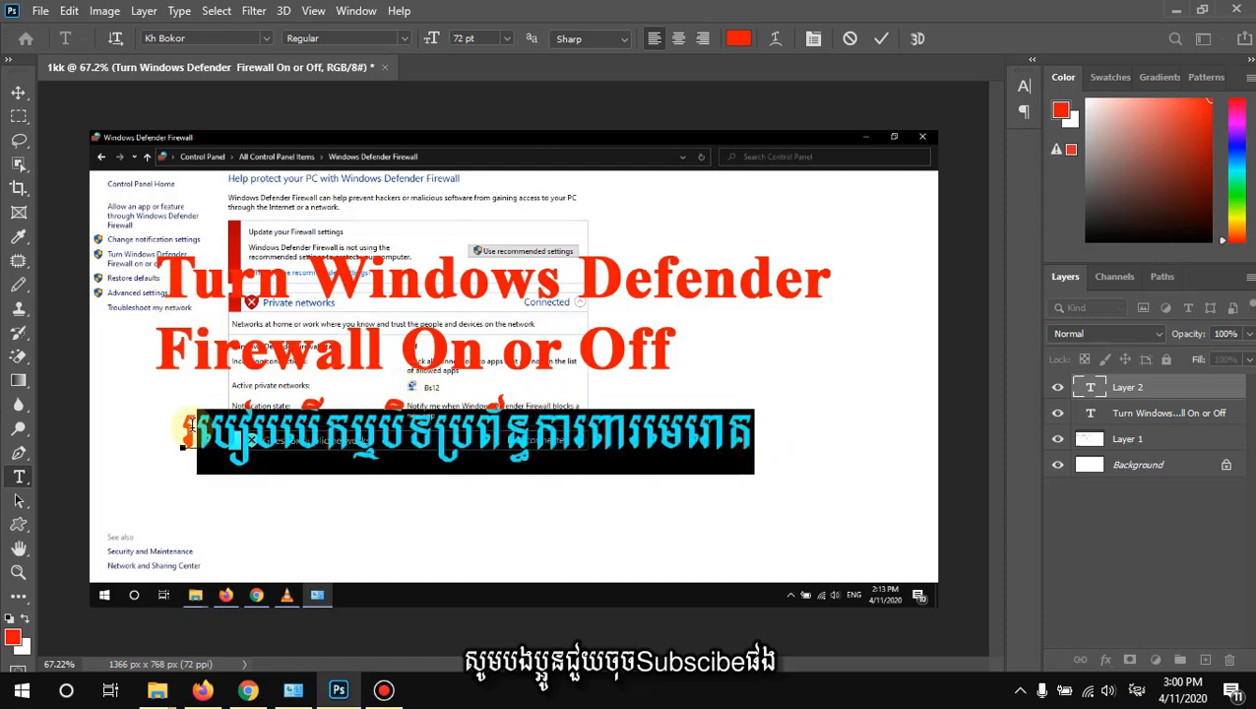
pyautogui.moveTo(313, 433); pyautogui.dragTo(163, 424)
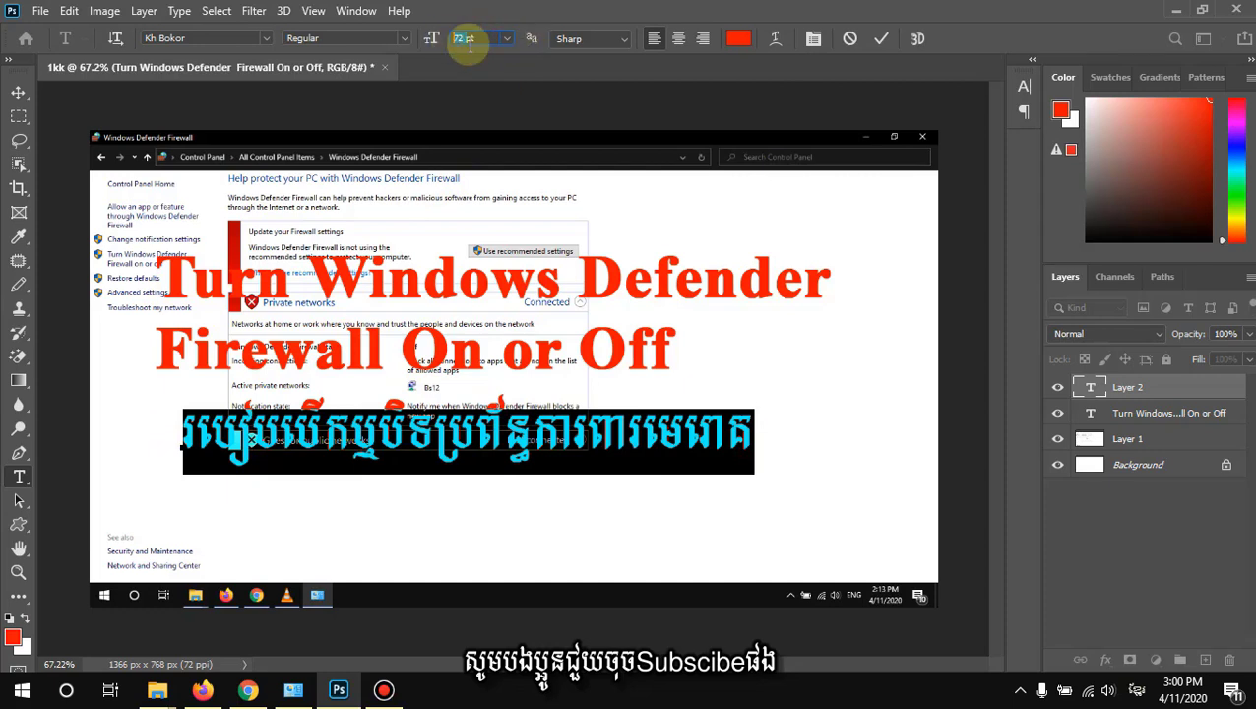
# - Enlarge the Khmer subtitle to about 118% beneath the title, nudging the English title right and down
pyautogui.click(17, 91)
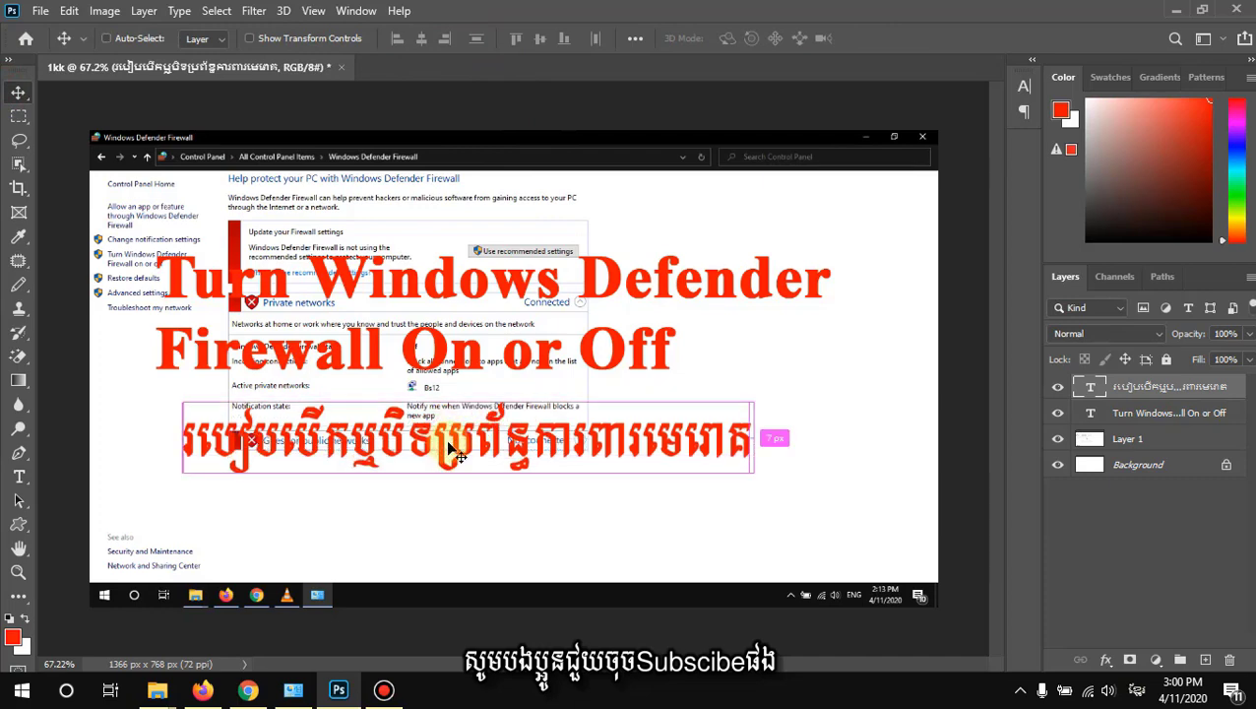
pyautogui.hotkey('ctrl', 't')
pyautogui.moveTo(752, 482); pyautogui.dragTo(840, 533)
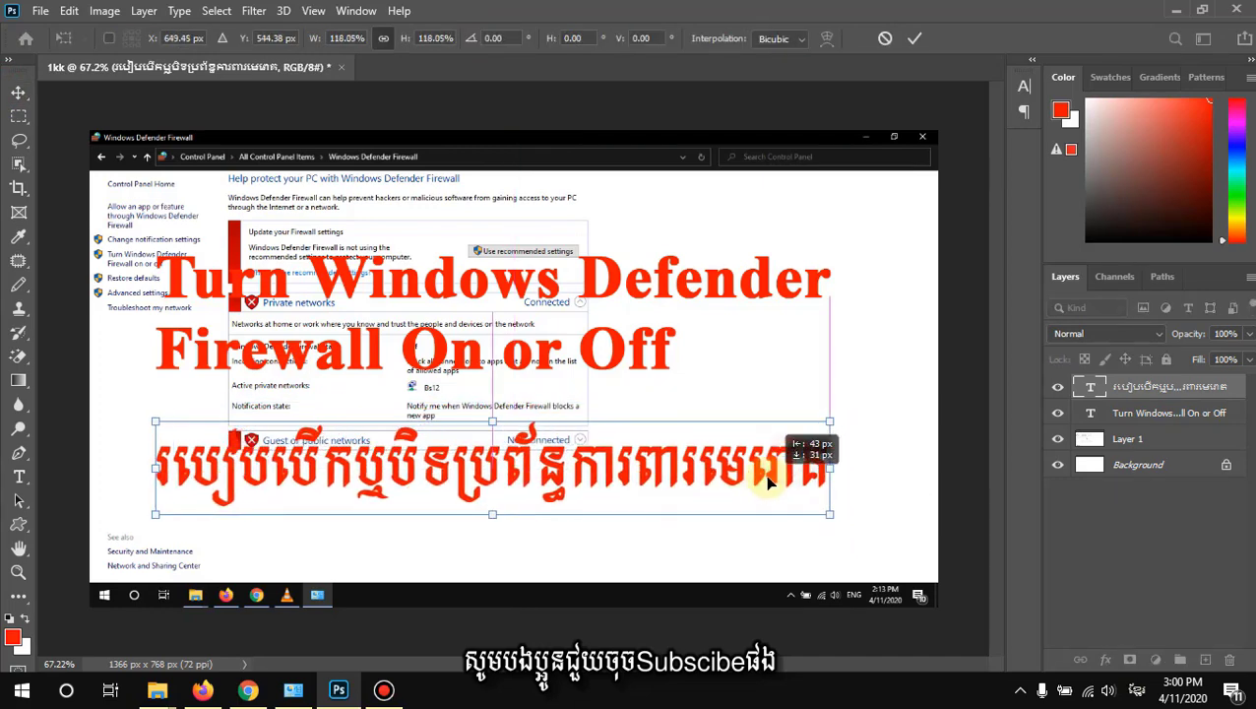
pyautogui.moveTo(790, 467); pyautogui.dragTo(762, 475)
pyautogui.press('Return')
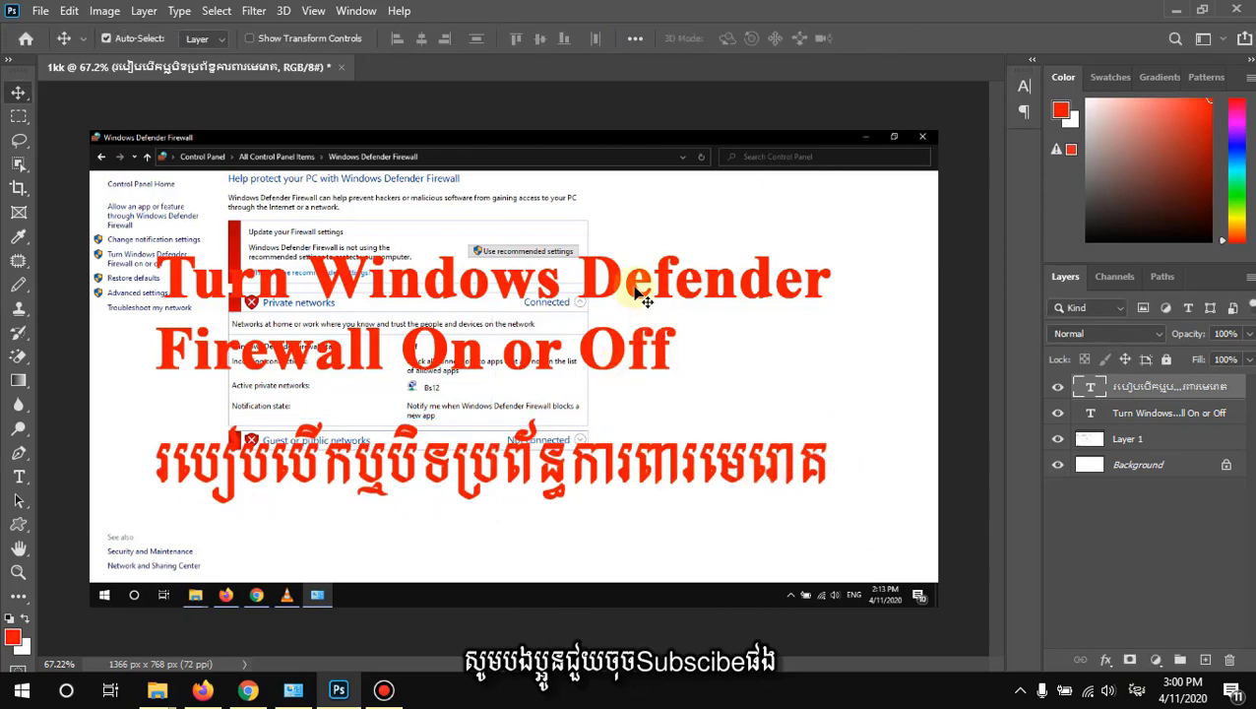
pyautogui.moveTo(612, 293); pyautogui.dragTo(628, 309)
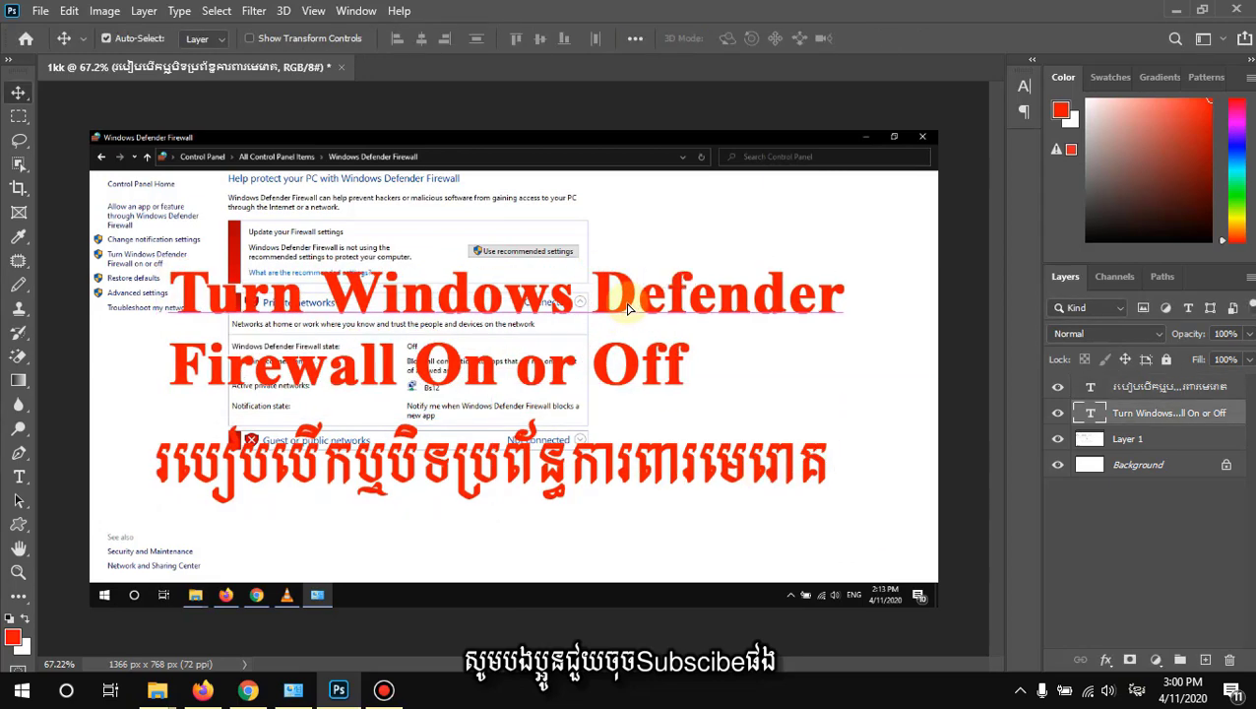
pyautogui.click(635, 309)
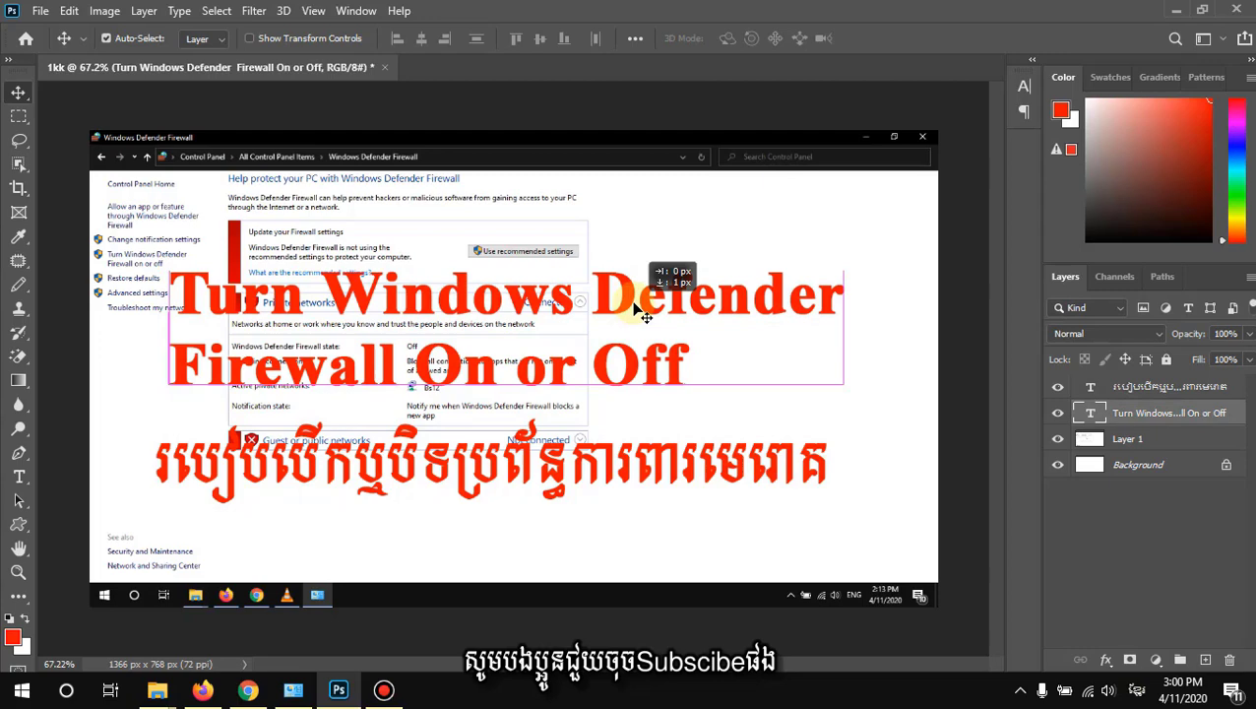
pyautogui.click(1167, 392)
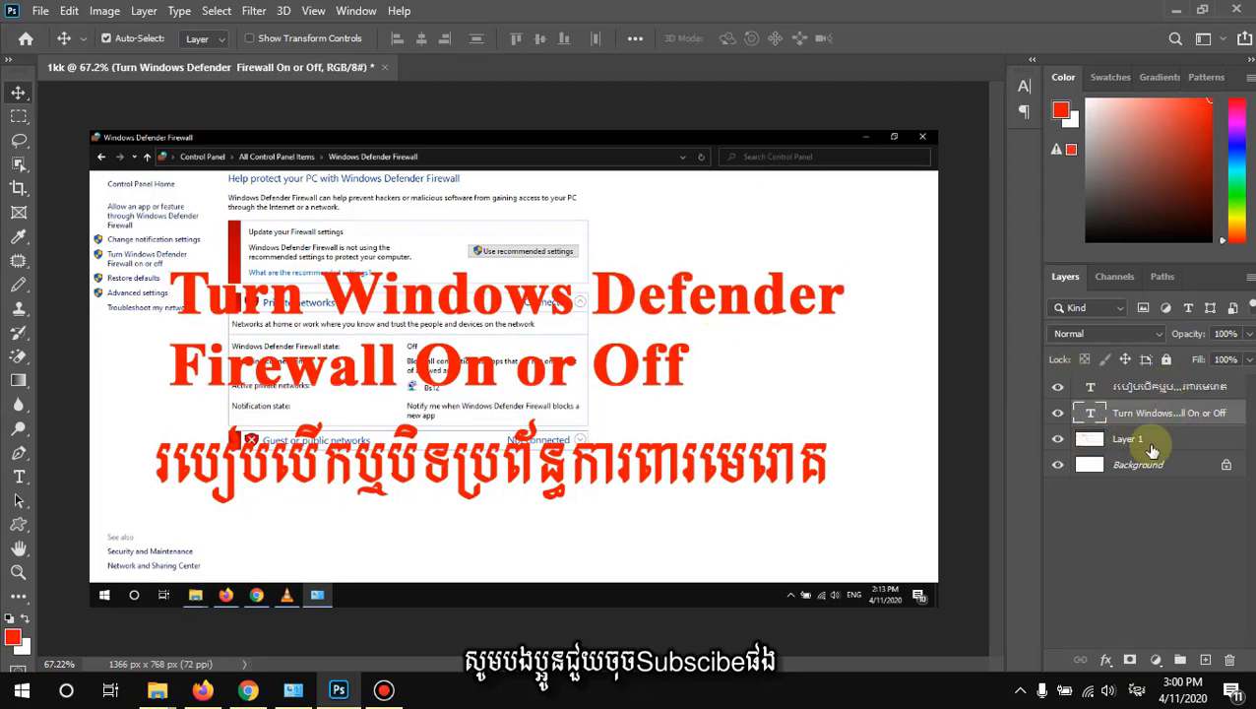
# - Add a Stroke layer style to the English title, previewing a black 8 px outside stroke
pyautogui.click(145, 11)
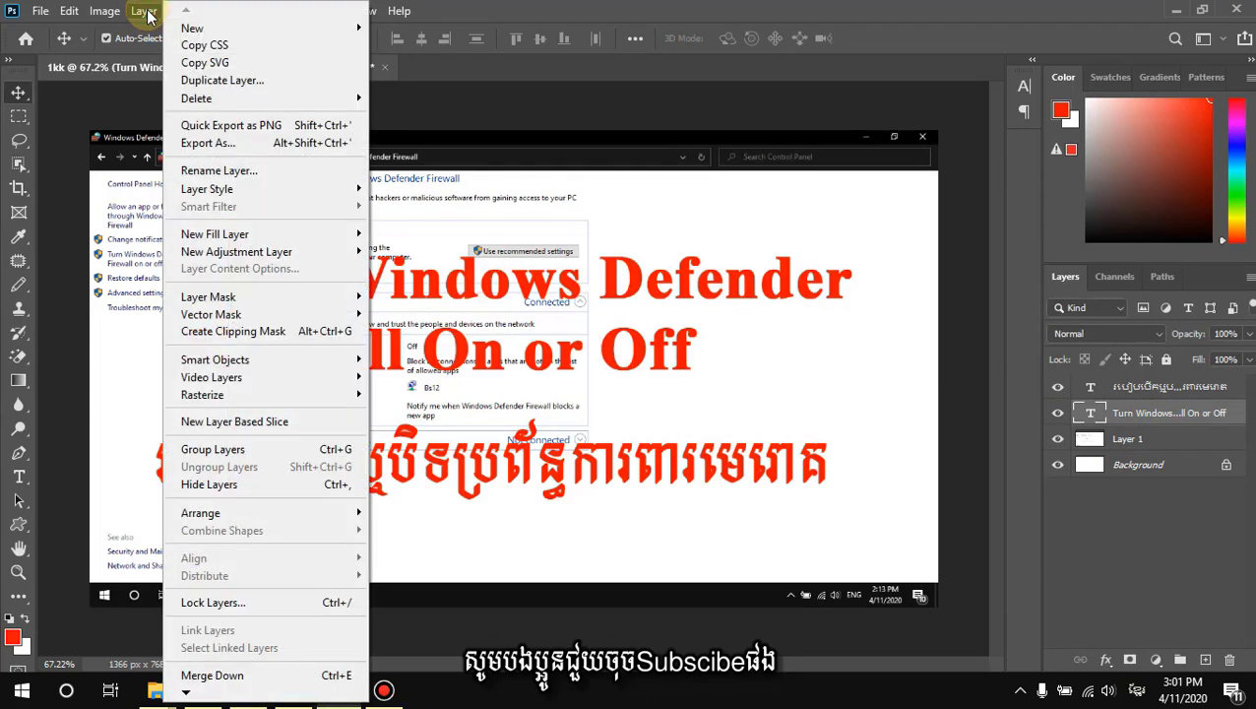
pyautogui.click(262, 196)
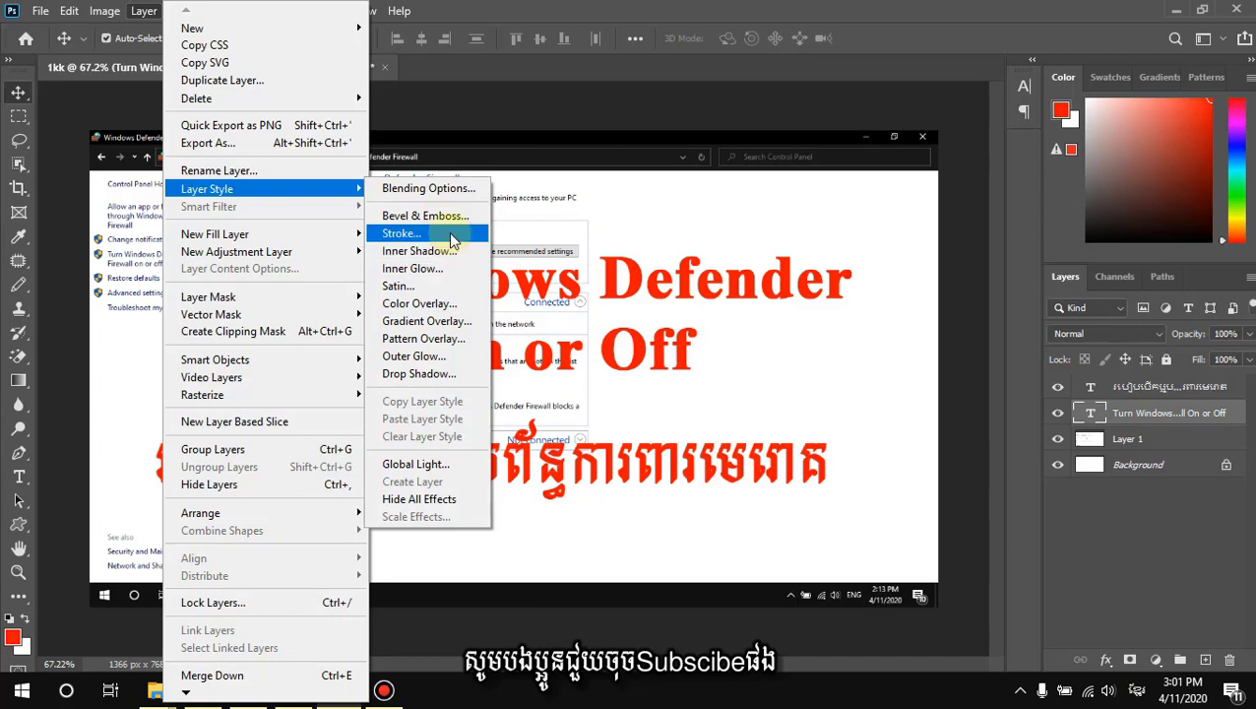
pyautogui.click(451, 236)
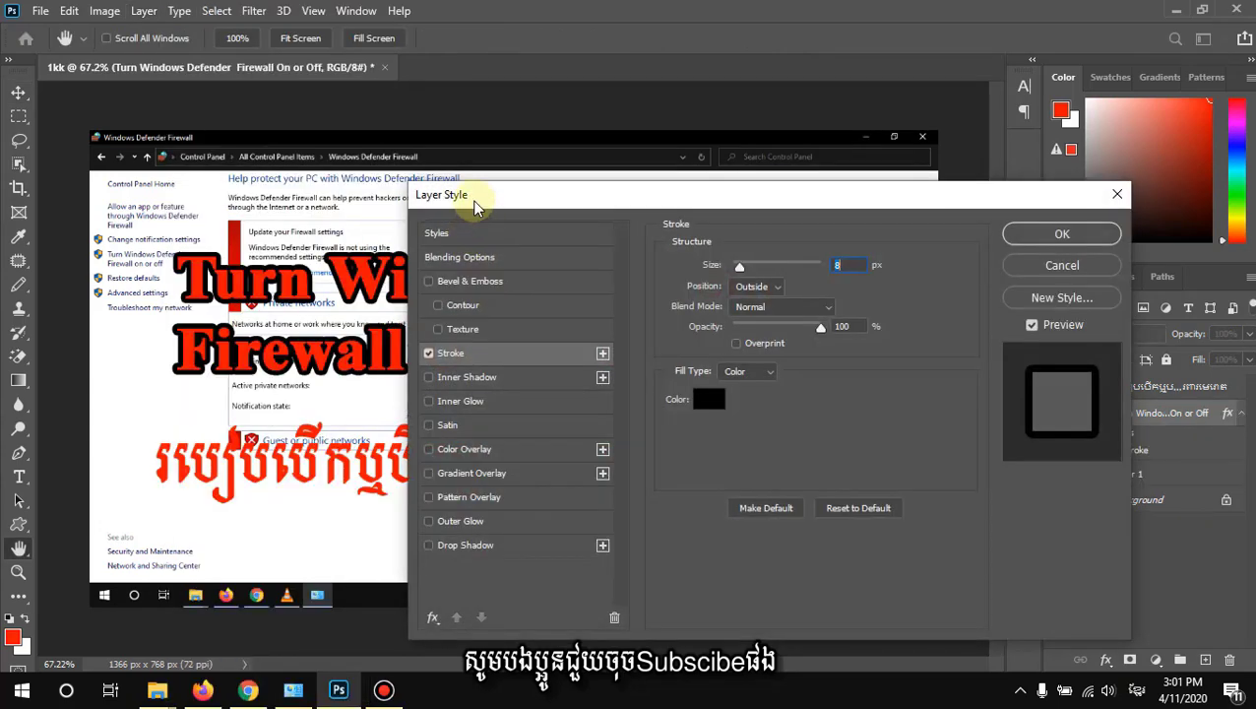
pyautogui.moveTo(484, 202); pyautogui.dragTo(579, 139)
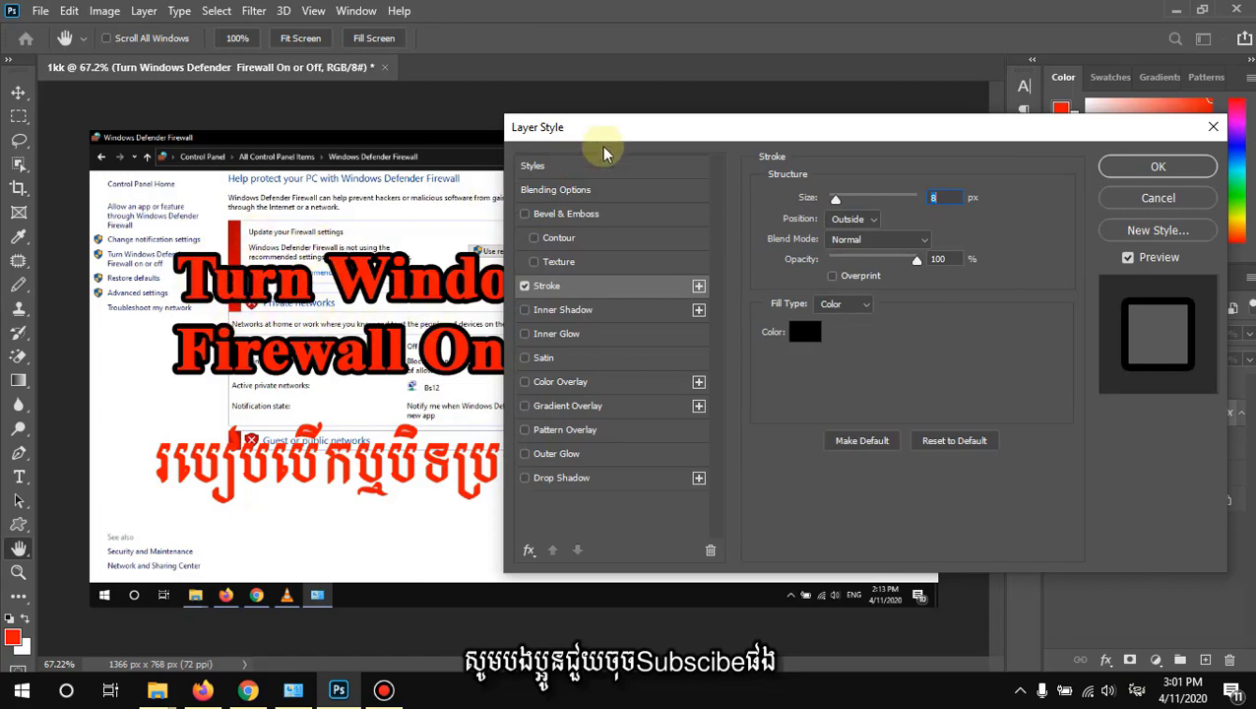
# - Preview red, white and blue stroke colours, then set the title's stroke back to black (000000)
pyautogui.moveTo(590, 133); pyautogui.dragTo(655, 108)
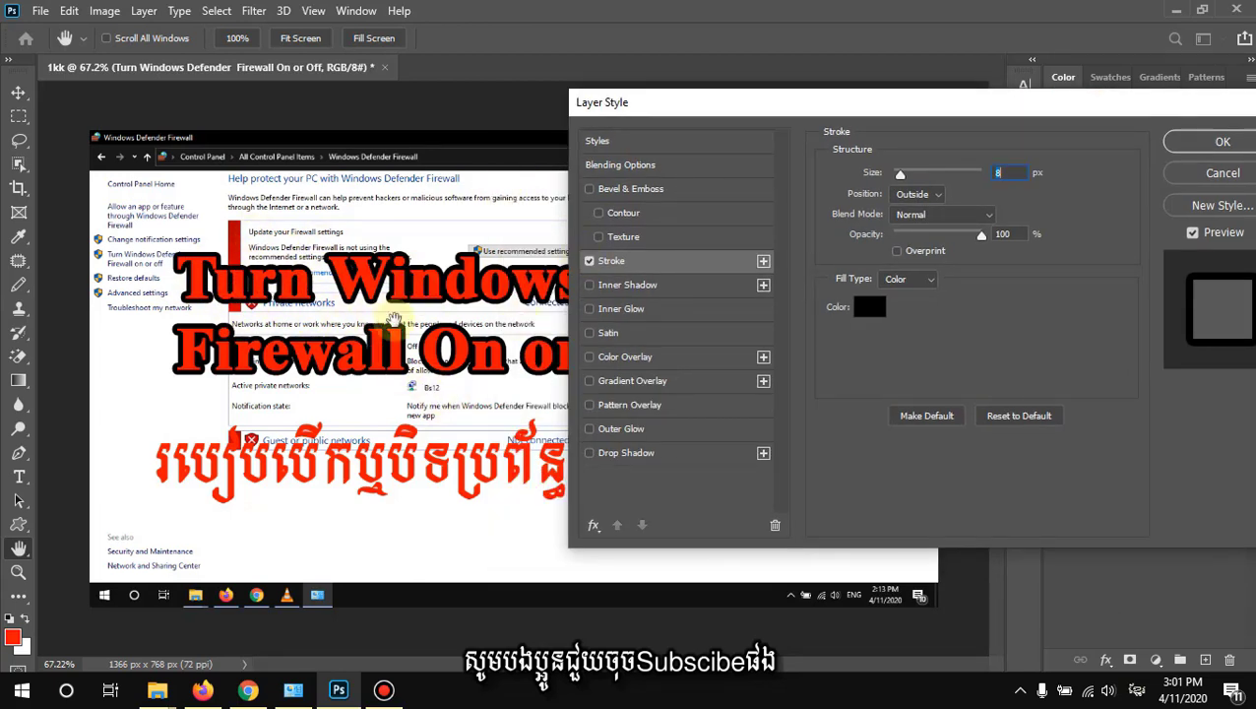
pyautogui.moveTo(793, 103); pyautogui.dragTo(722, 111)
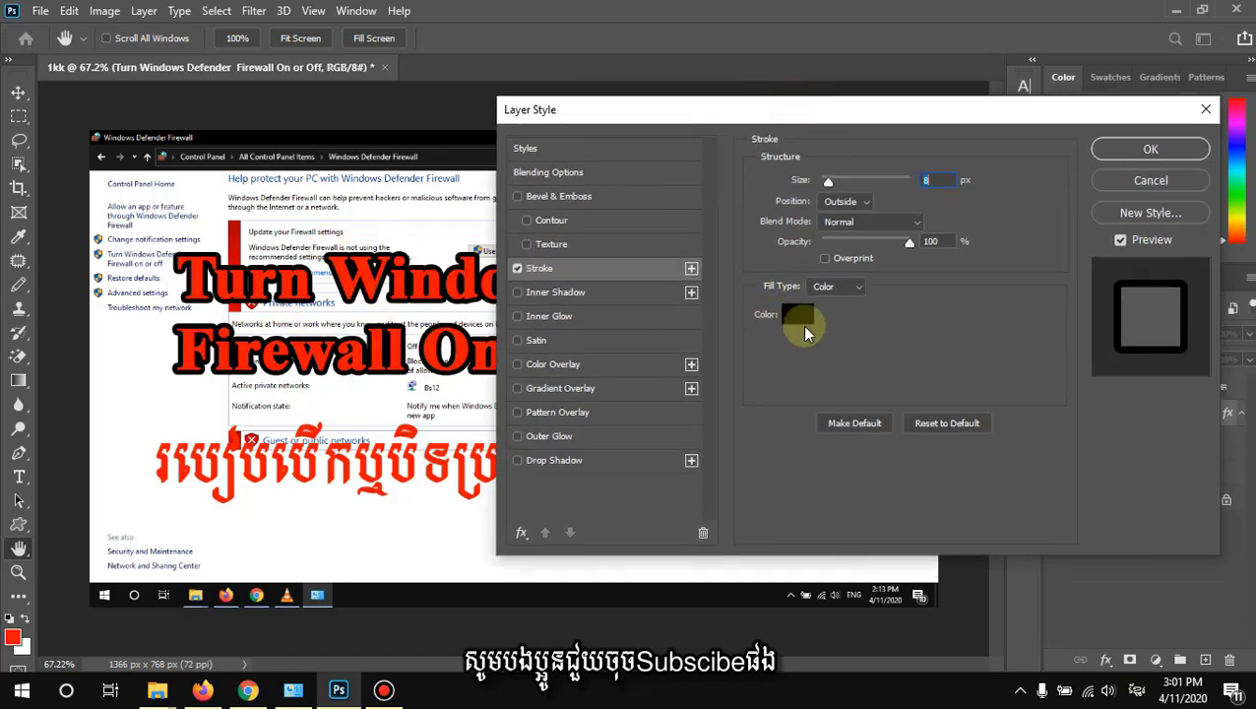
pyautogui.click(803, 322)
pyautogui.click(1061, 236)
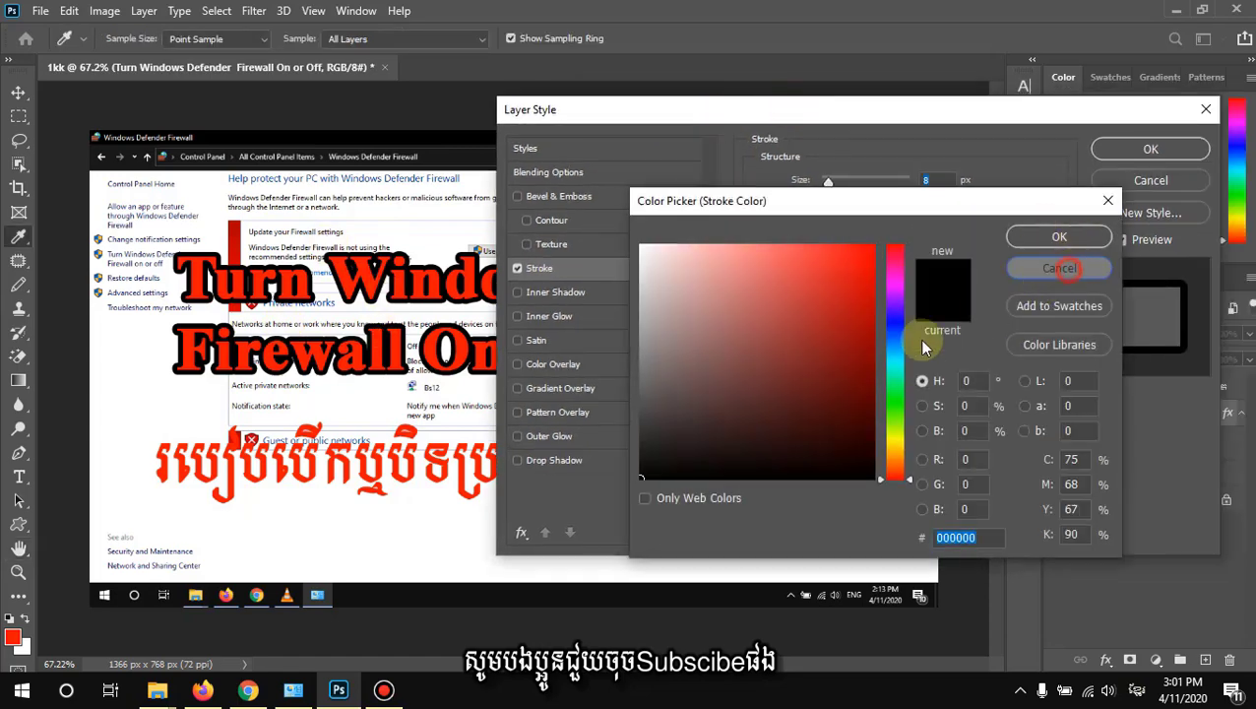
pyautogui.click(802, 322)
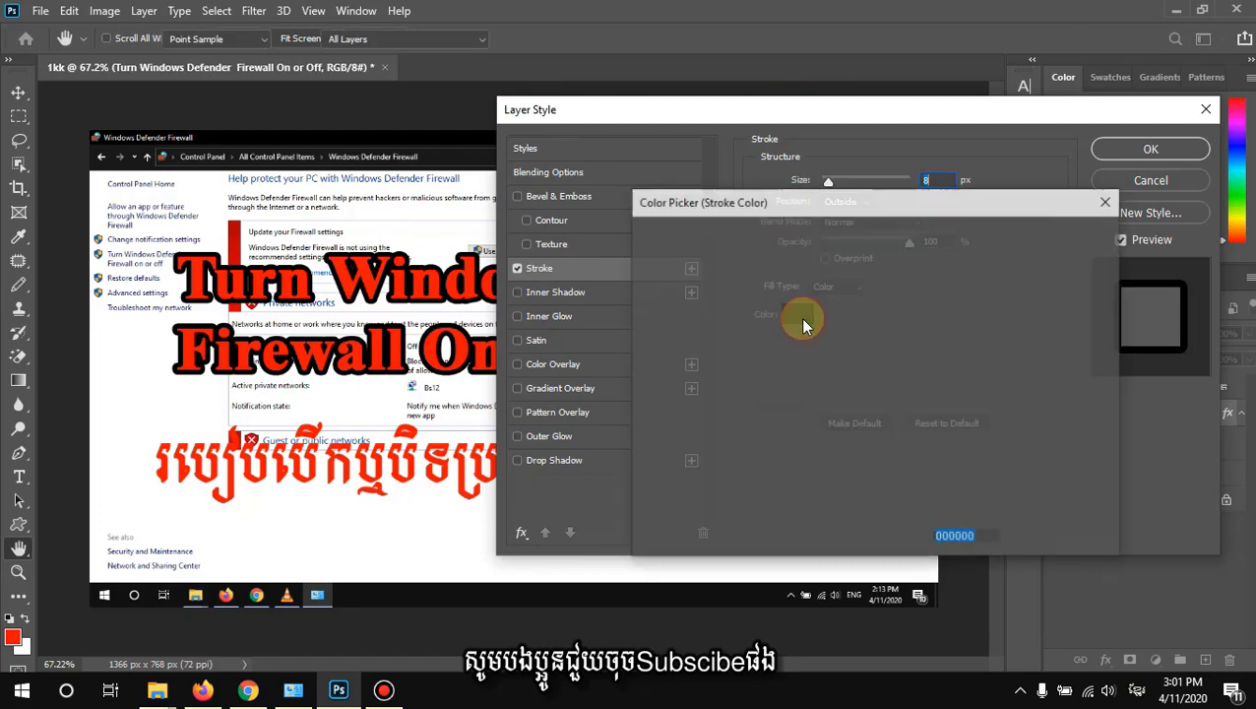
pyautogui.click(836, 272)
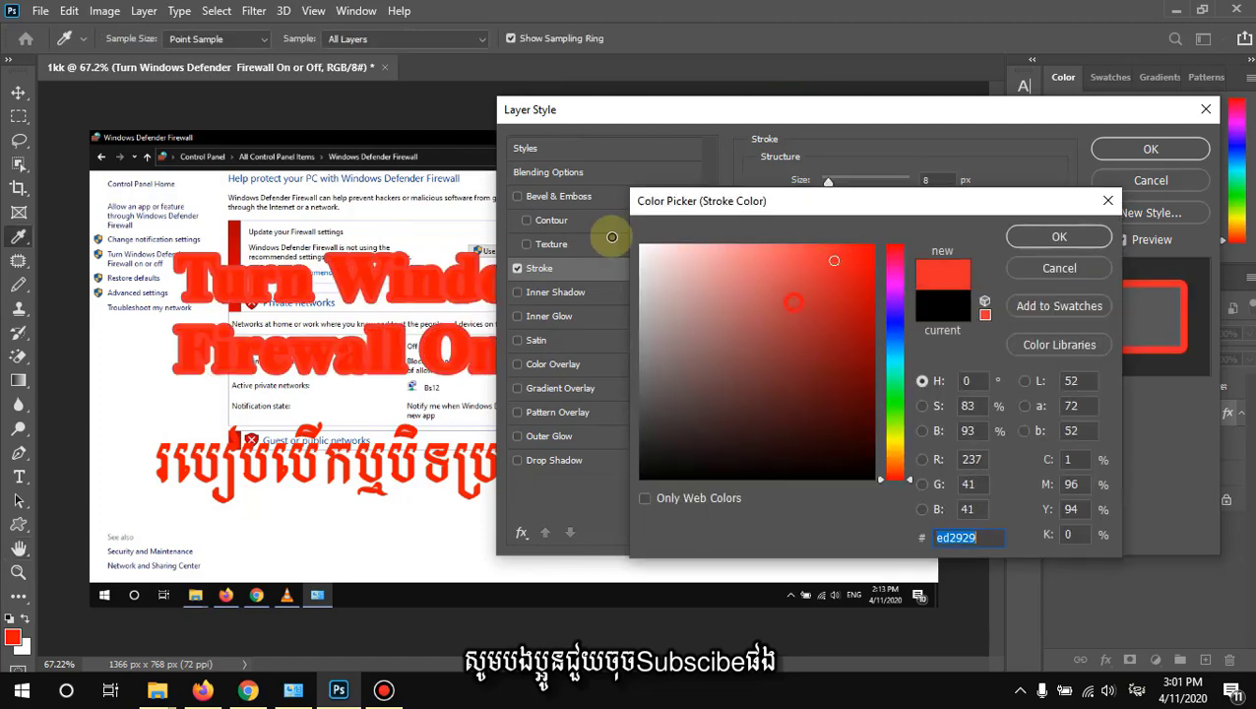
pyautogui.click(642, 246)
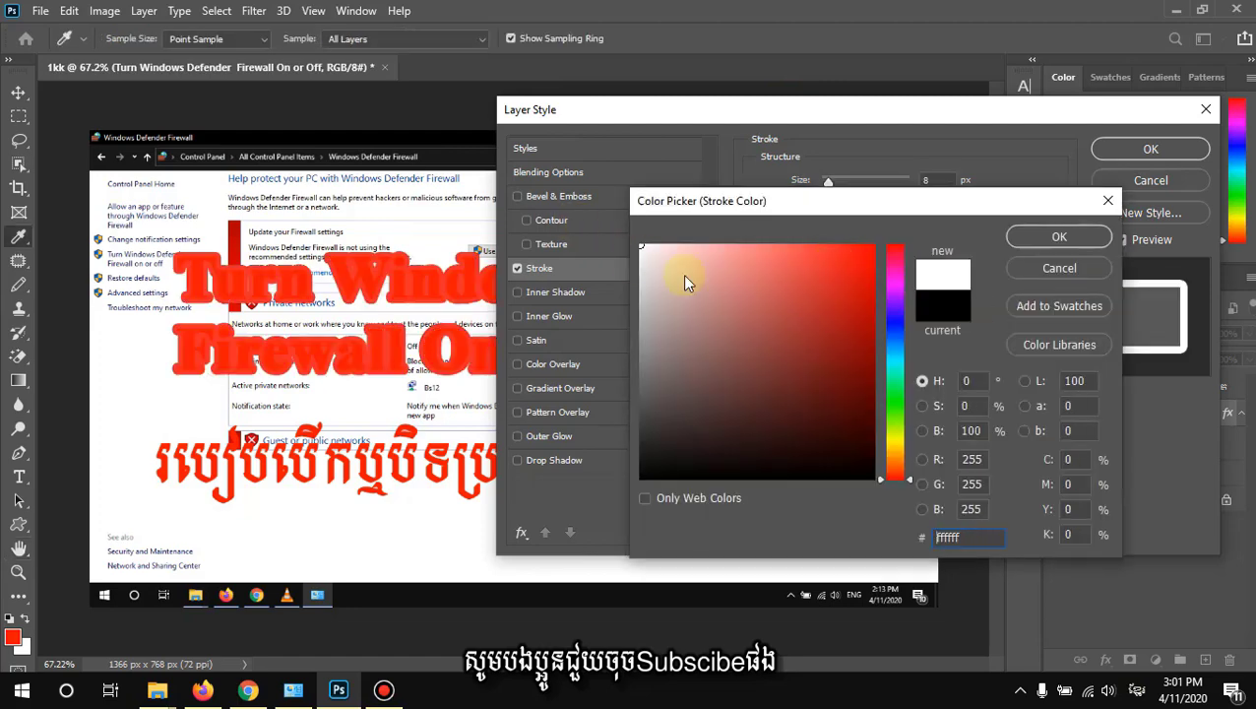
pyautogui.click(897, 323)
pyautogui.moveTo(814, 300); pyautogui.dragTo(962, 187)
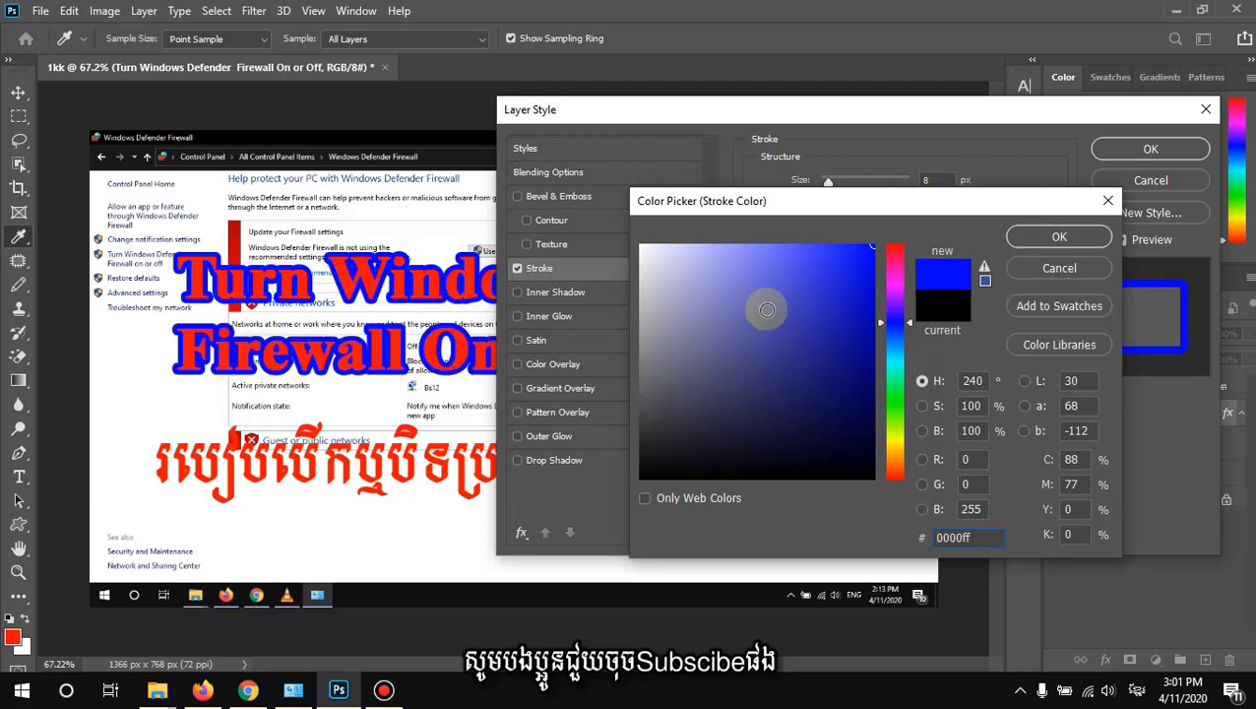
pyautogui.moveTo(758, 325); pyautogui.dragTo(879, 519)
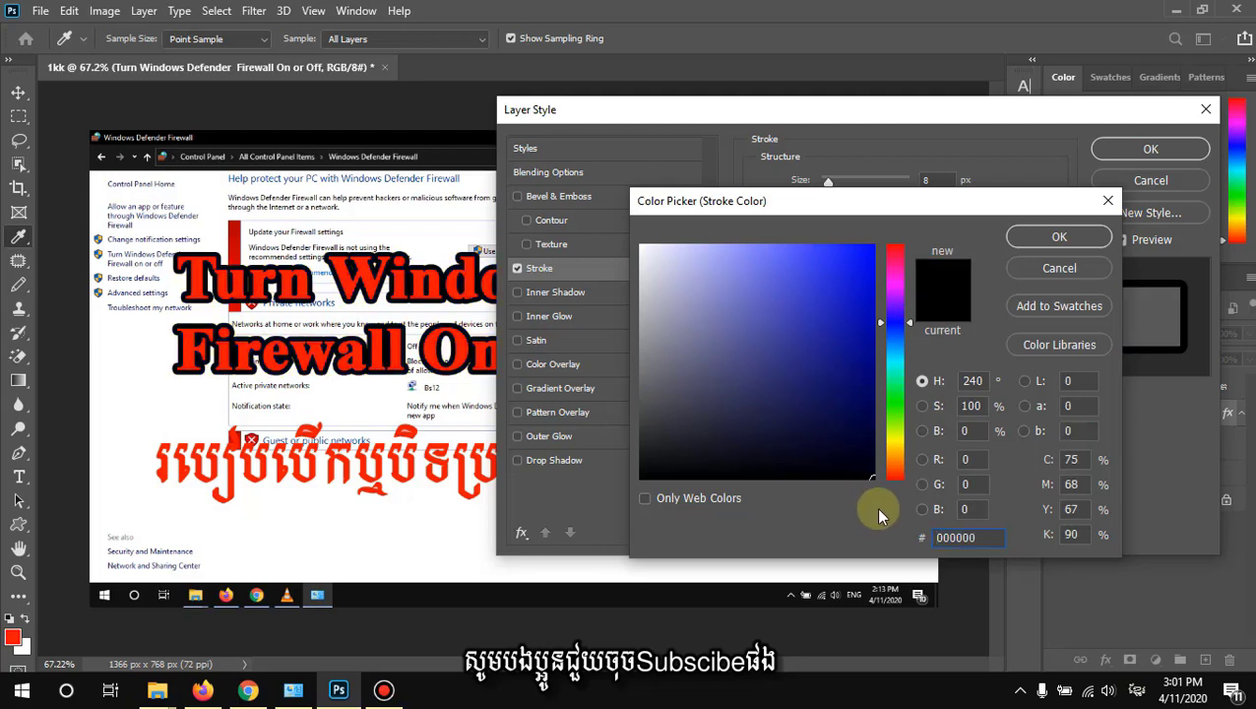
pyautogui.click(1060, 236)
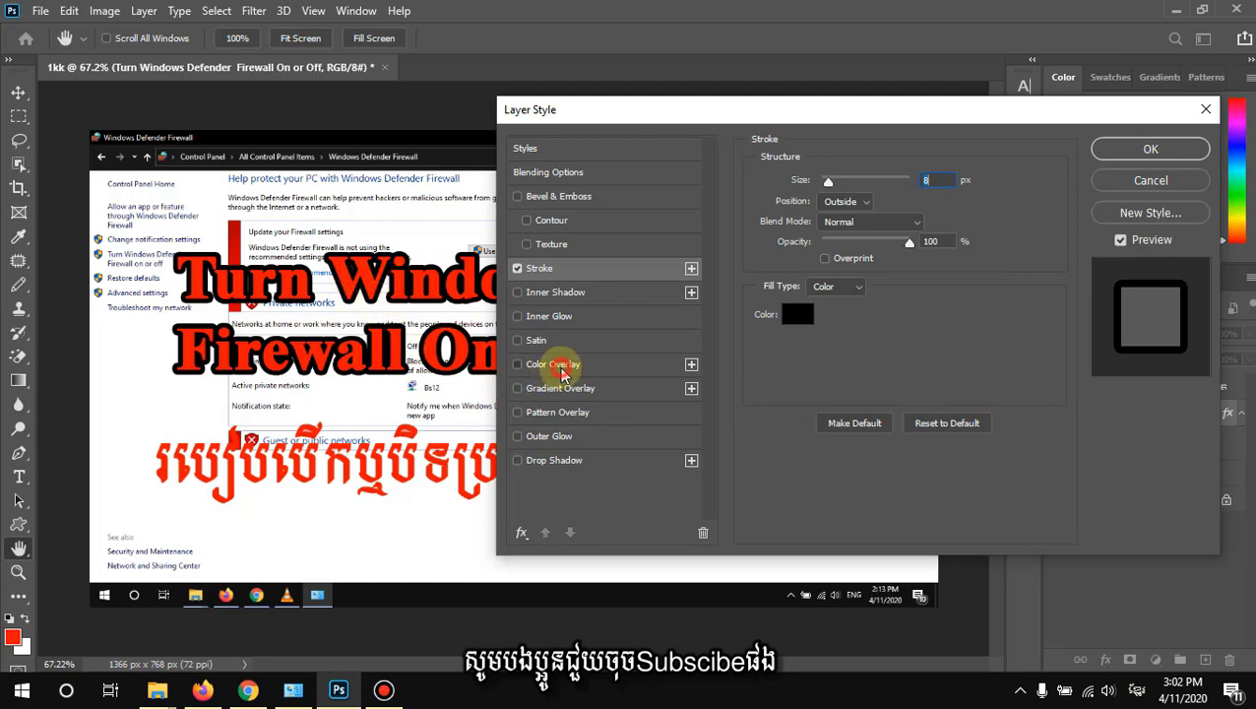
# - Enable Color Overlay on the title and preview several overlay colours such as magenta
pyautogui.click(563, 367)
pyautogui.click(945, 187)
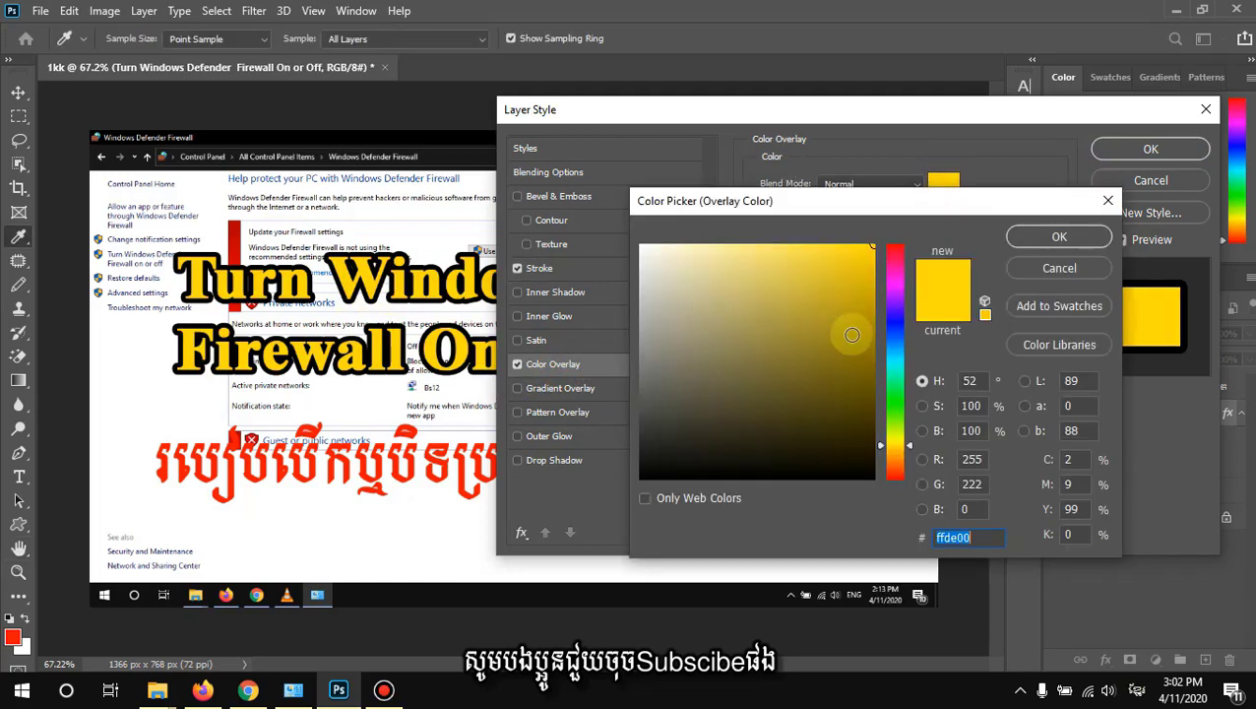
pyautogui.click(763, 344)
pyautogui.click(863, 338)
pyautogui.click(896, 283)
pyautogui.click(662, 249)
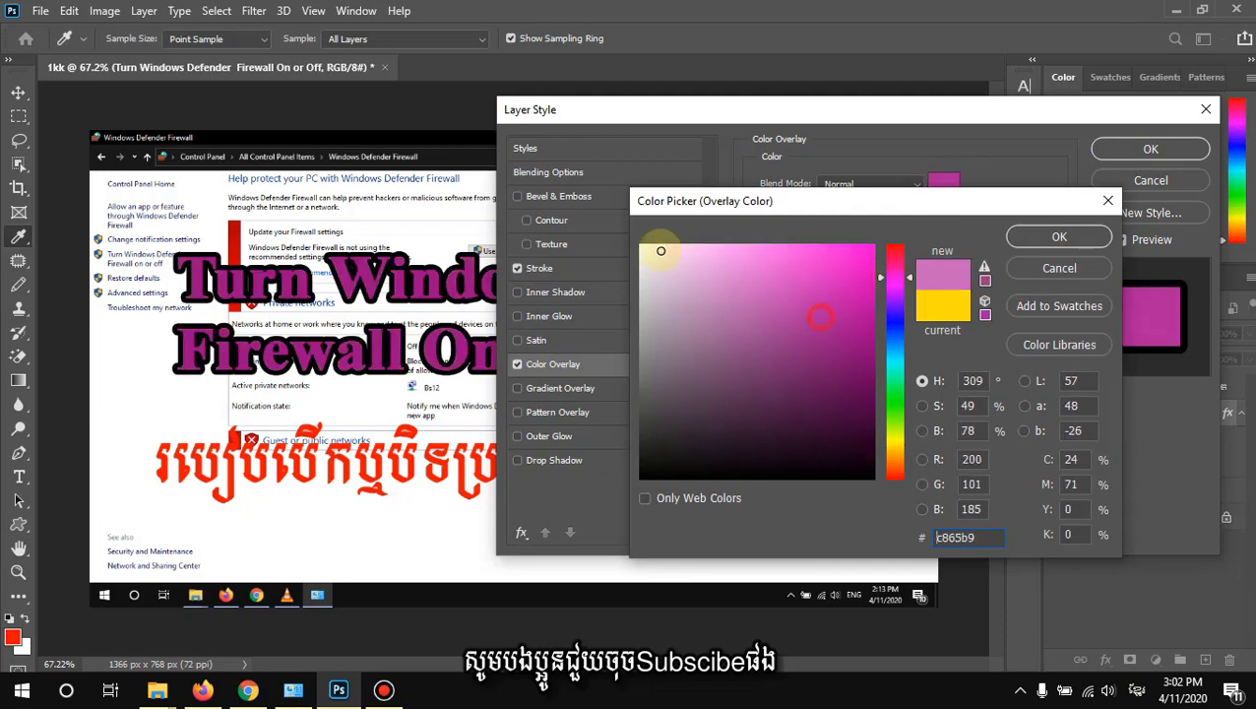
# - Settle on bright yellow (ffea00) as the title's overlay colour and confirm it
pyautogui.click(724, 303)
pyautogui.click(807, 457)
pyautogui.moveTo(807, 460)
pyautogui.mouseDown()
pyautogui.moveTo(922, 202)
pyautogui.moveTo(866, 263)
pyautogui.mouseUp()
pyautogui.click(896, 247)
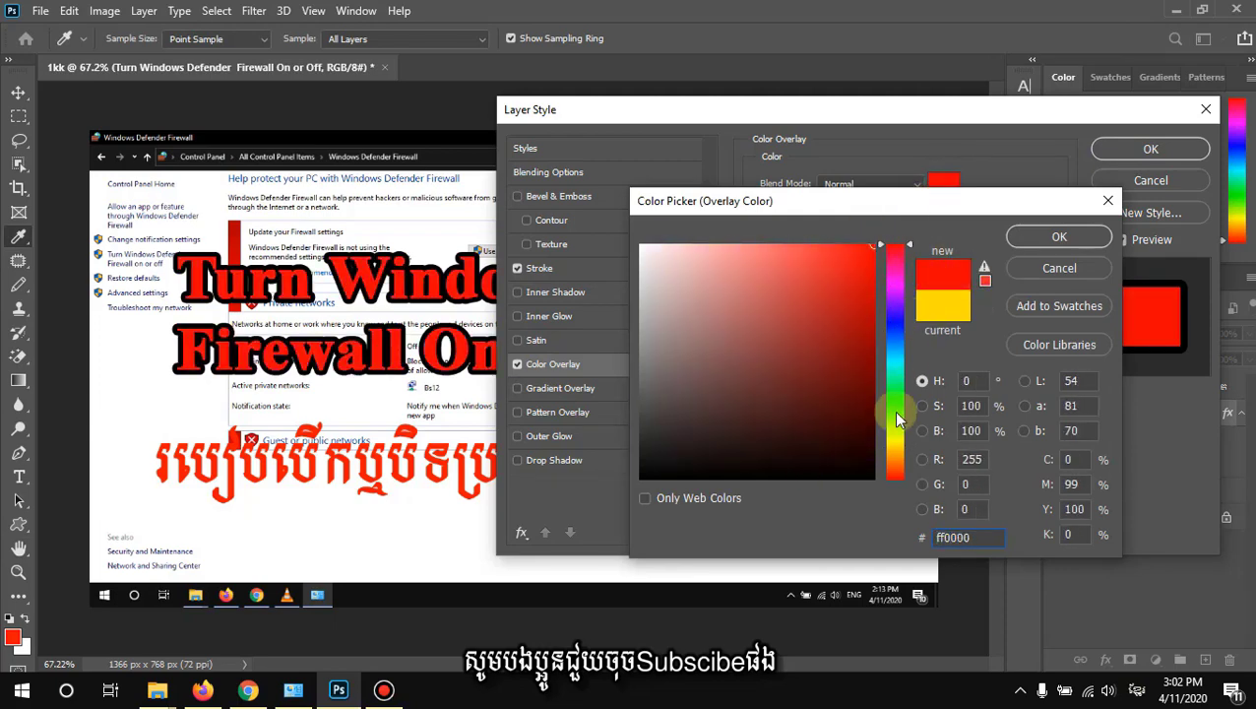
pyautogui.click(903, 445)
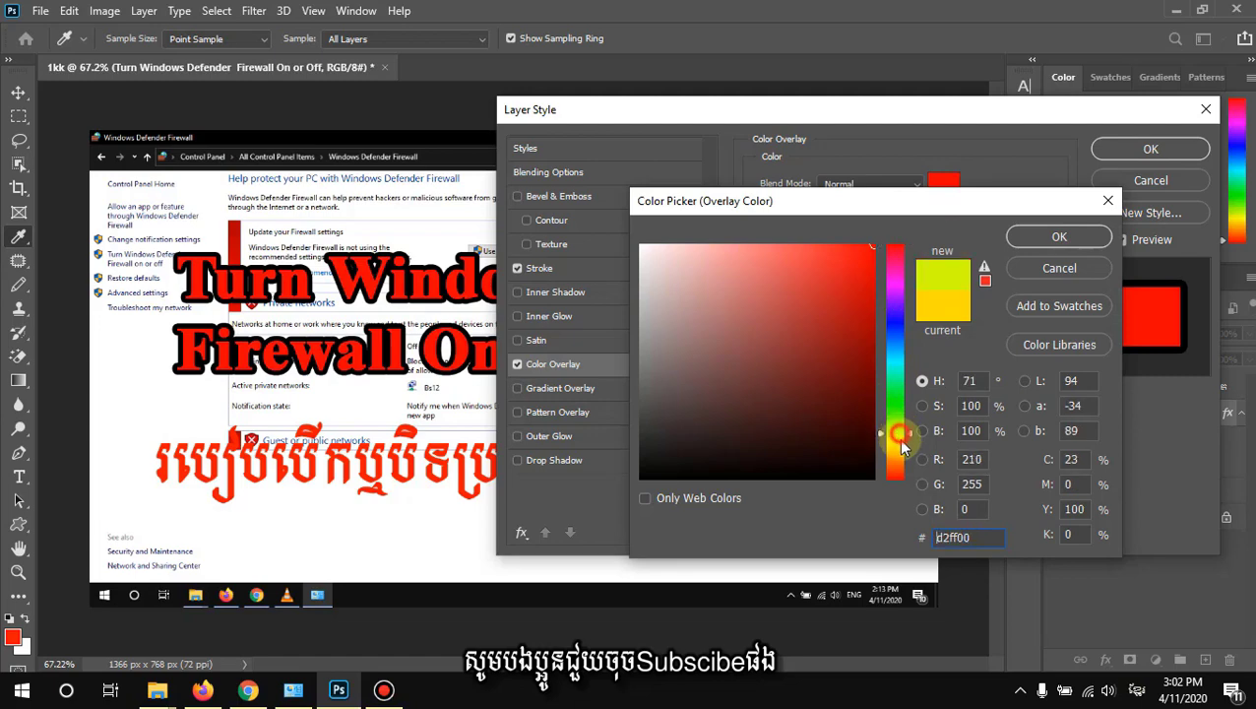
pyautogui.click(1028, 238)
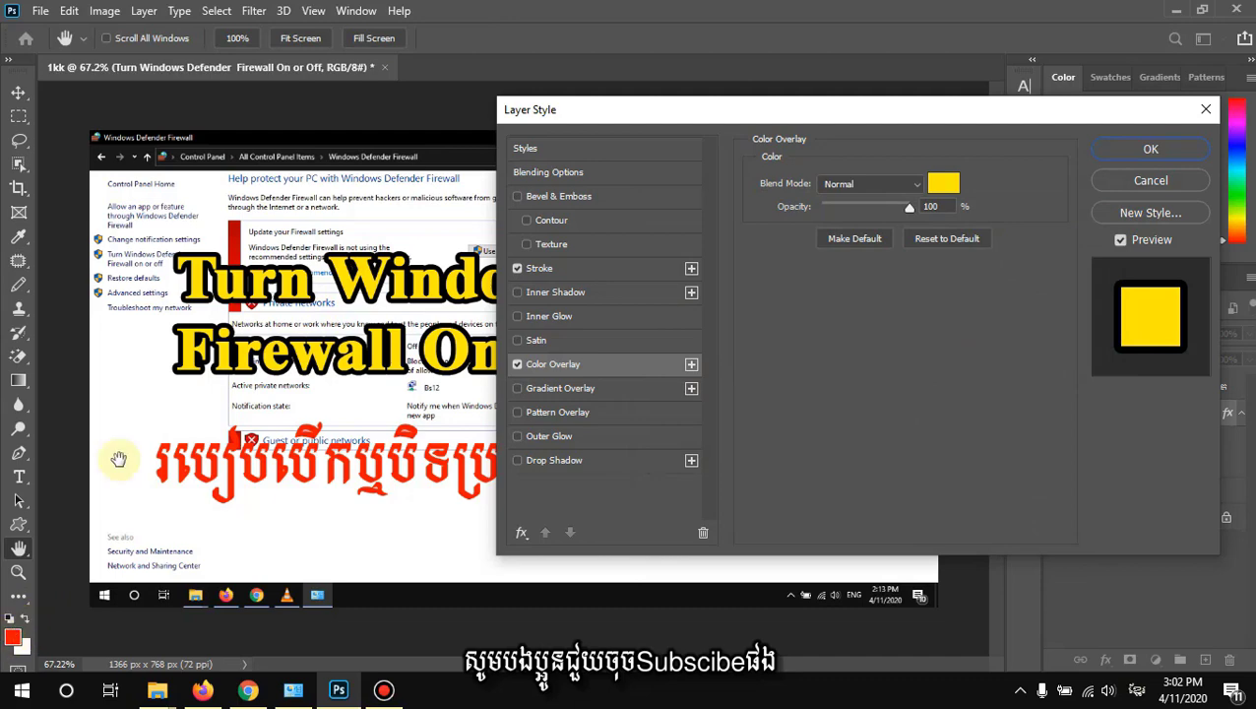
pyautogui.moveTo(807, 111); pyautogui.dragTo(782, 112)
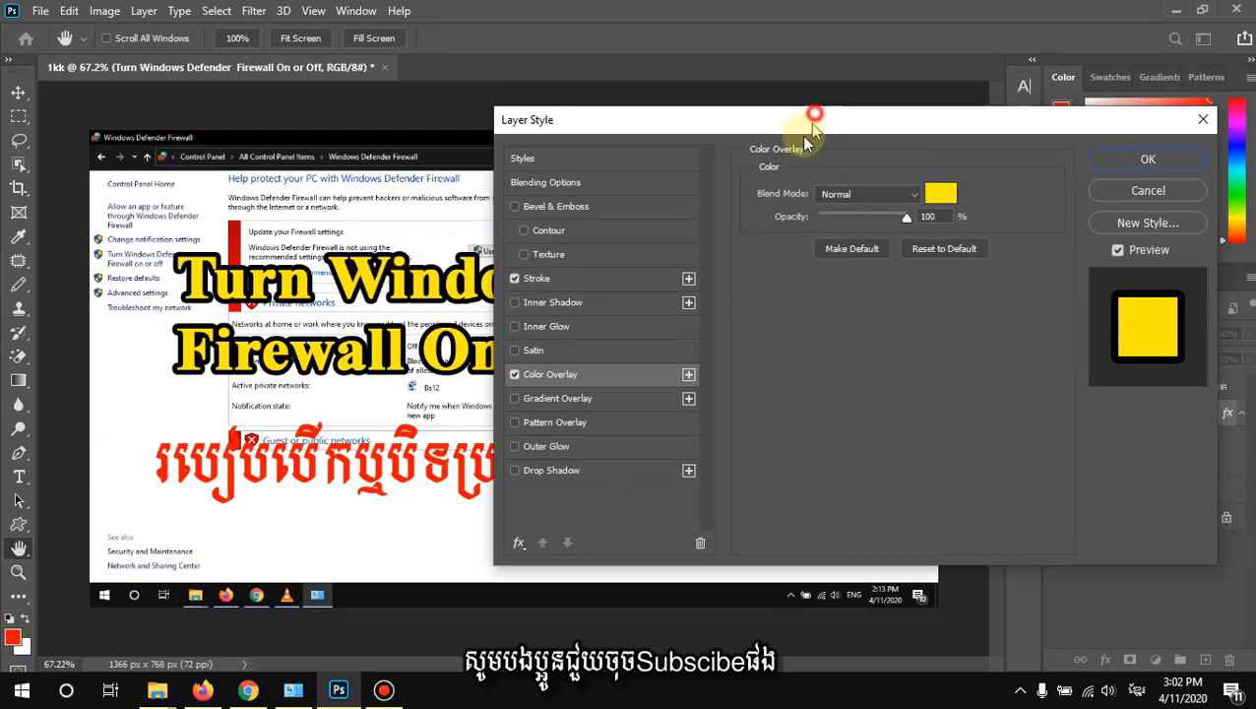
pyautogui.moveTo(588, 128); pyautogui.dragTo(618, 71)
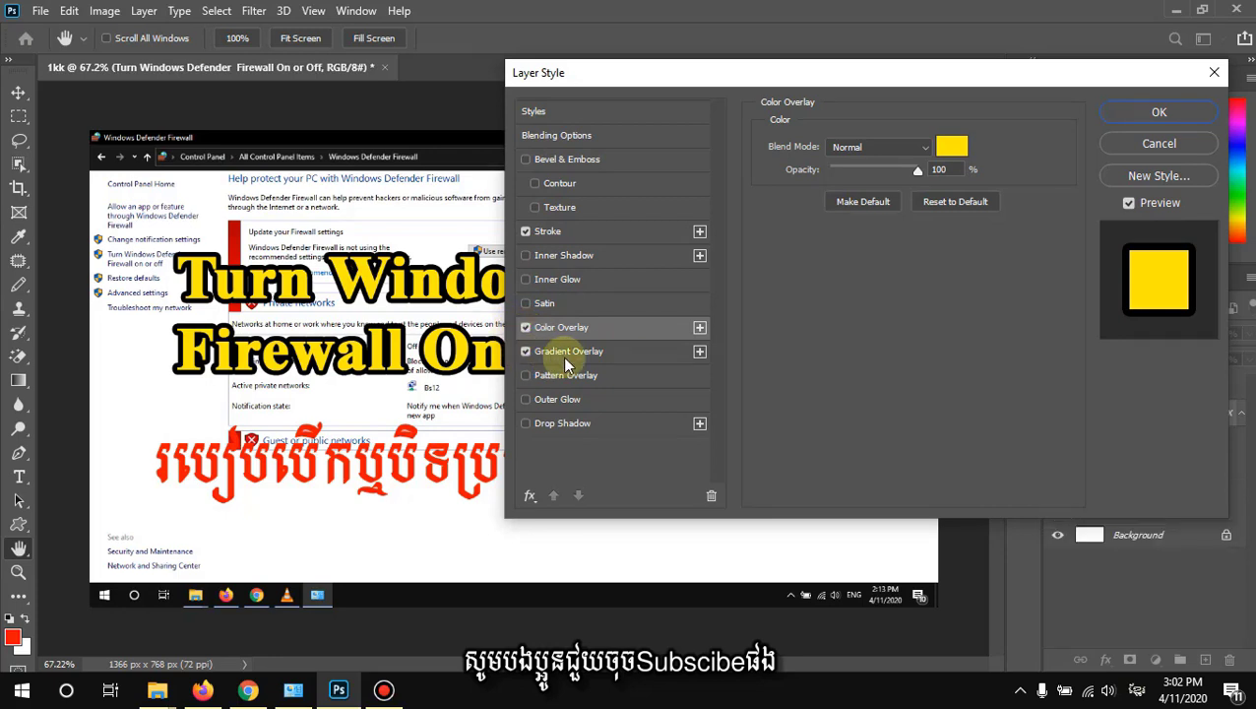
# - Enable Gradient Overlay on the title and apply a light blue preset from the Blues group
pyautogui.click(524, 352)
pyautogui.click(526, 327)
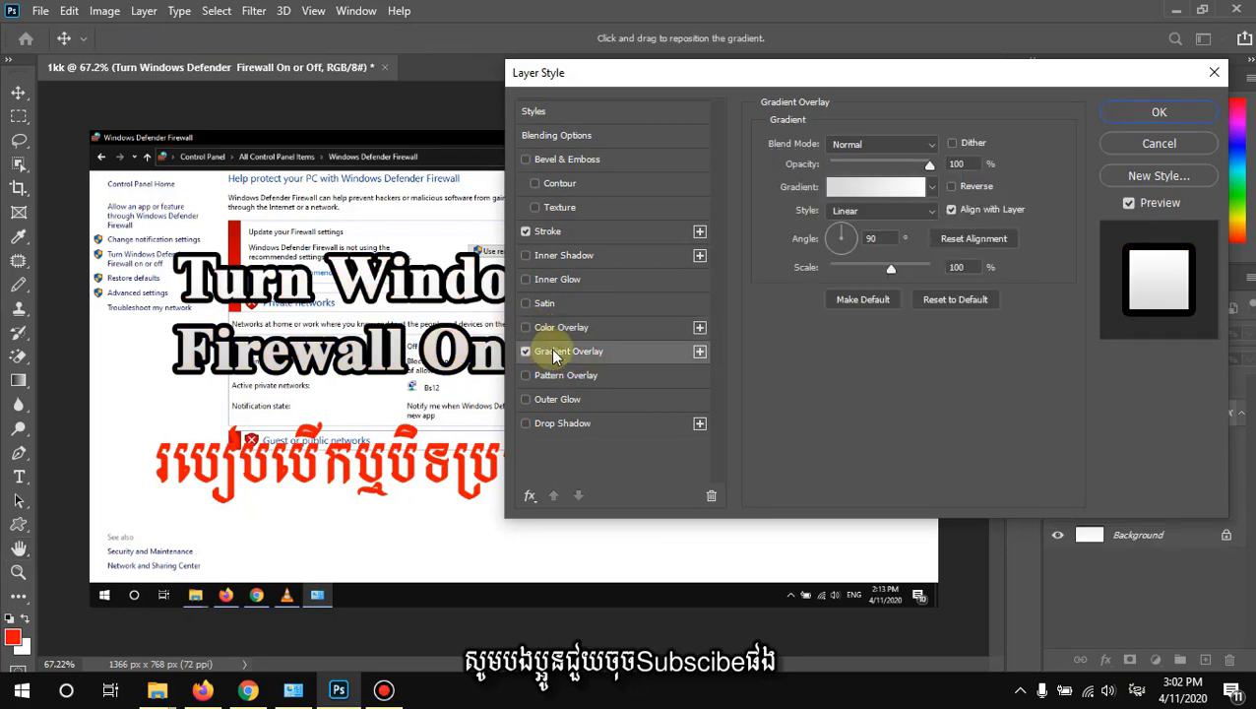
pyautogui.click(932, 187)
pyautogui.click(783, 223)
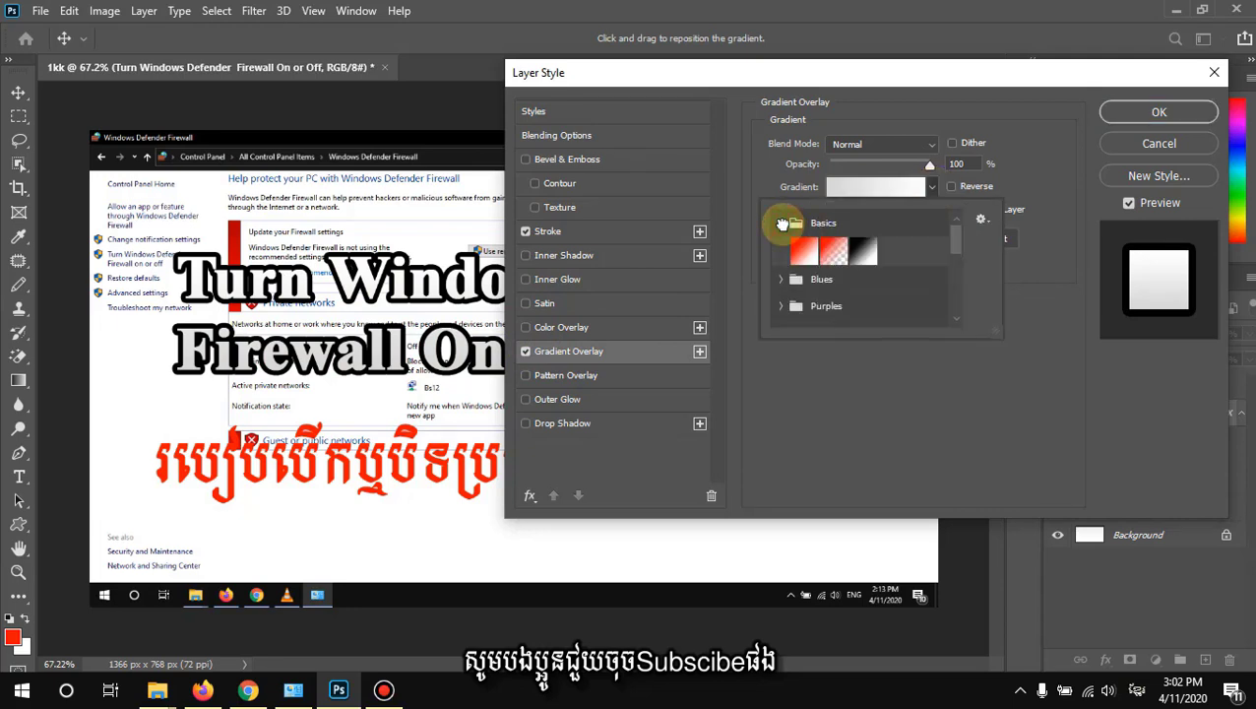
pyautogui.click(782, 224)
pyautogui.click(781, 249)
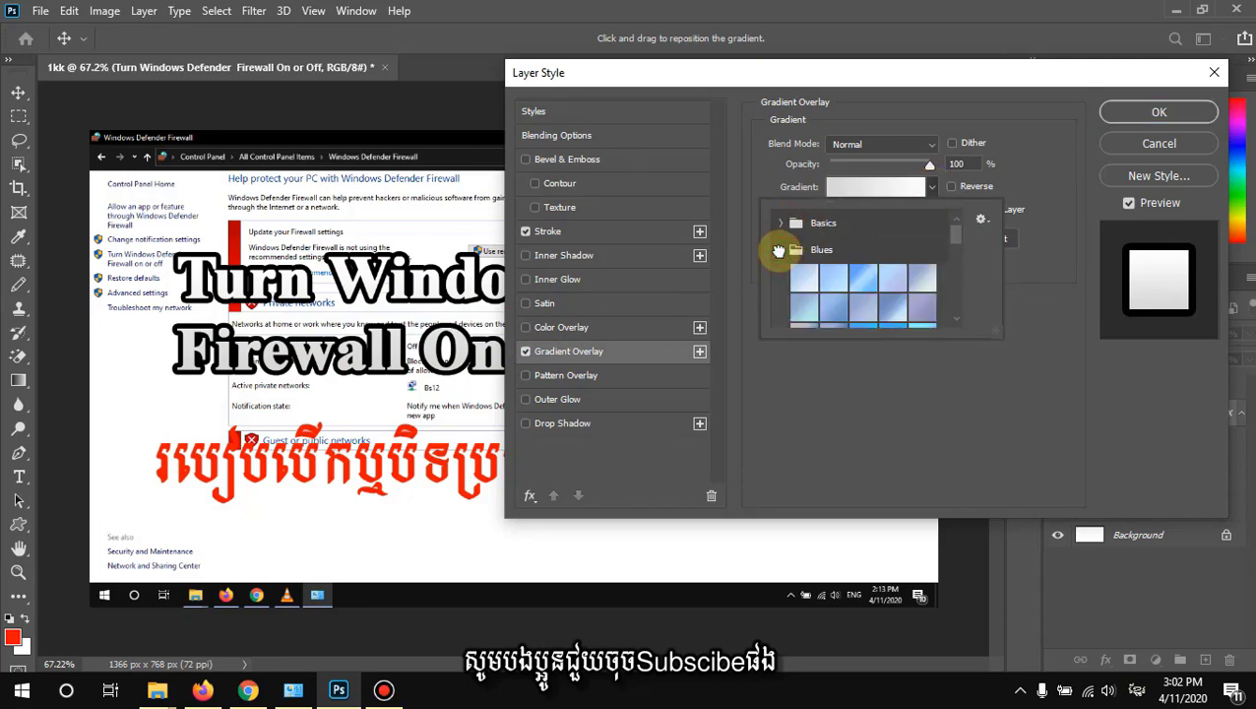
pyautogui.click(844, 278)
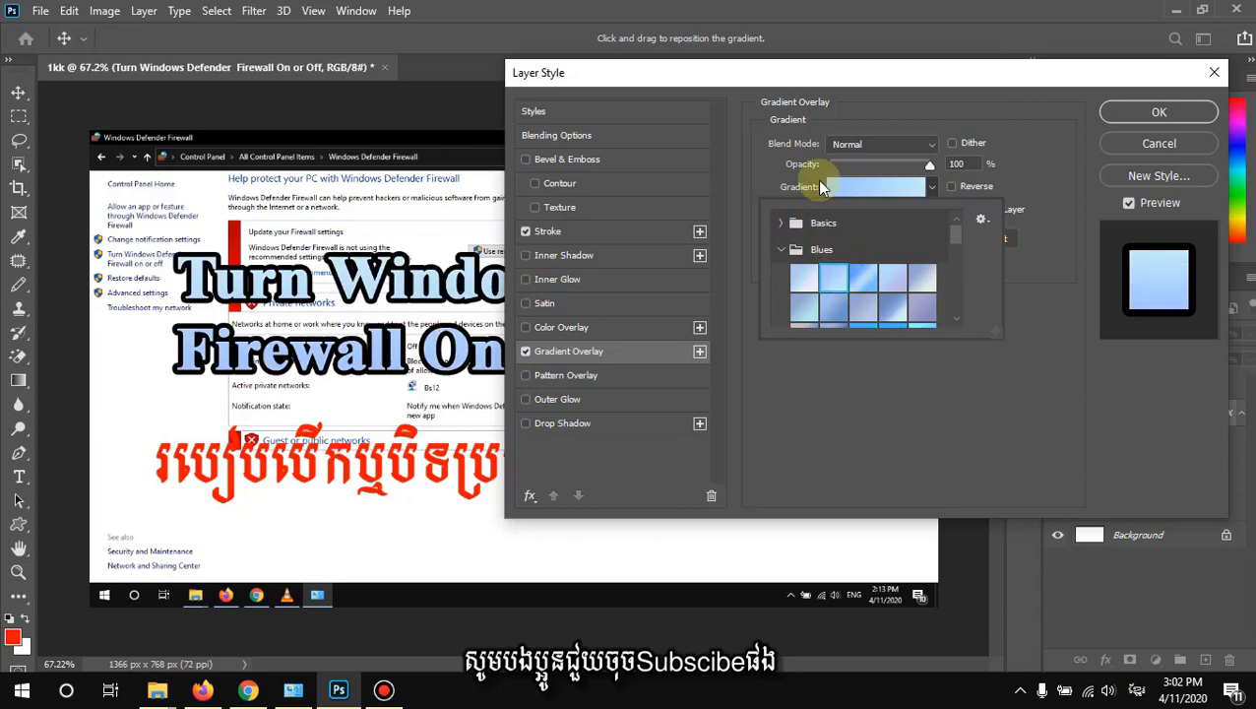
pyautogui.moveTo(743, 79)
pyautogui.mouseDown()
pyautogui.moveTo(1071, 252)
pyautogui.moveTo(855, 89)
pyautogui.mouseUp()
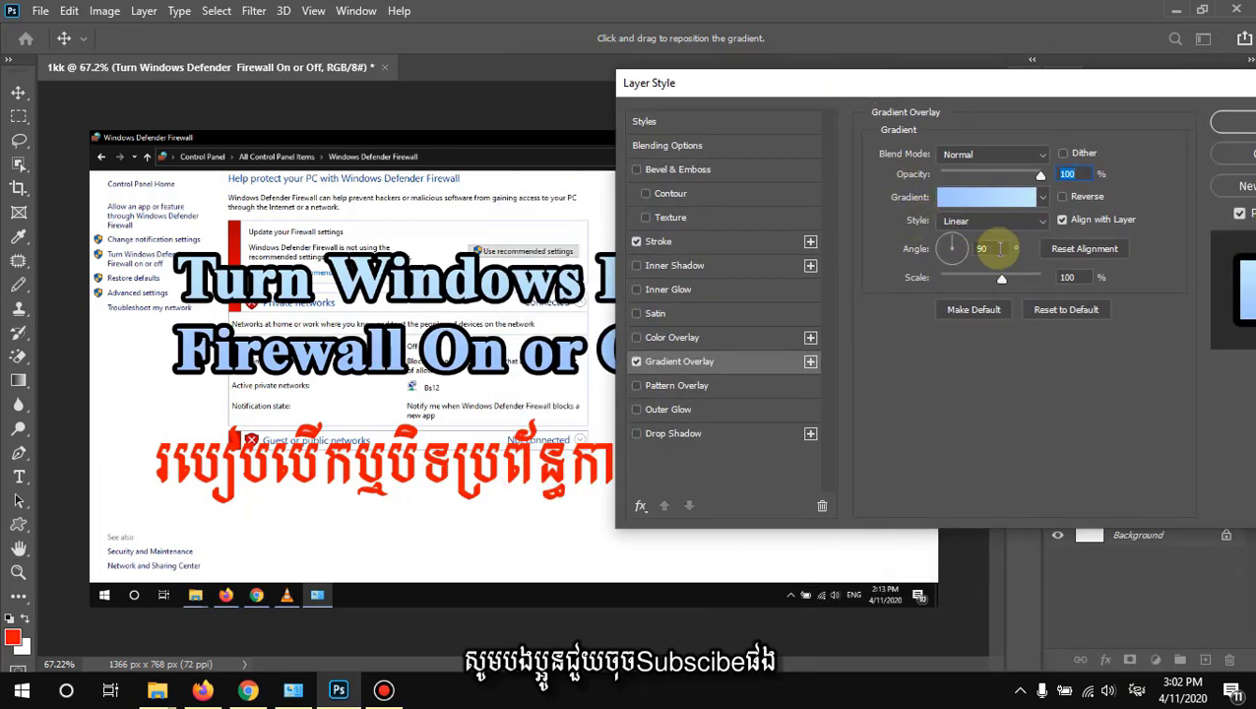
# - Switch the title's gradient overlay to a blue-purple preset
pyautogui.click(1043, 197)
pyautogui.scroll(-2, 1024, 285)
pyautogui.scroll(-2, 948, 322)
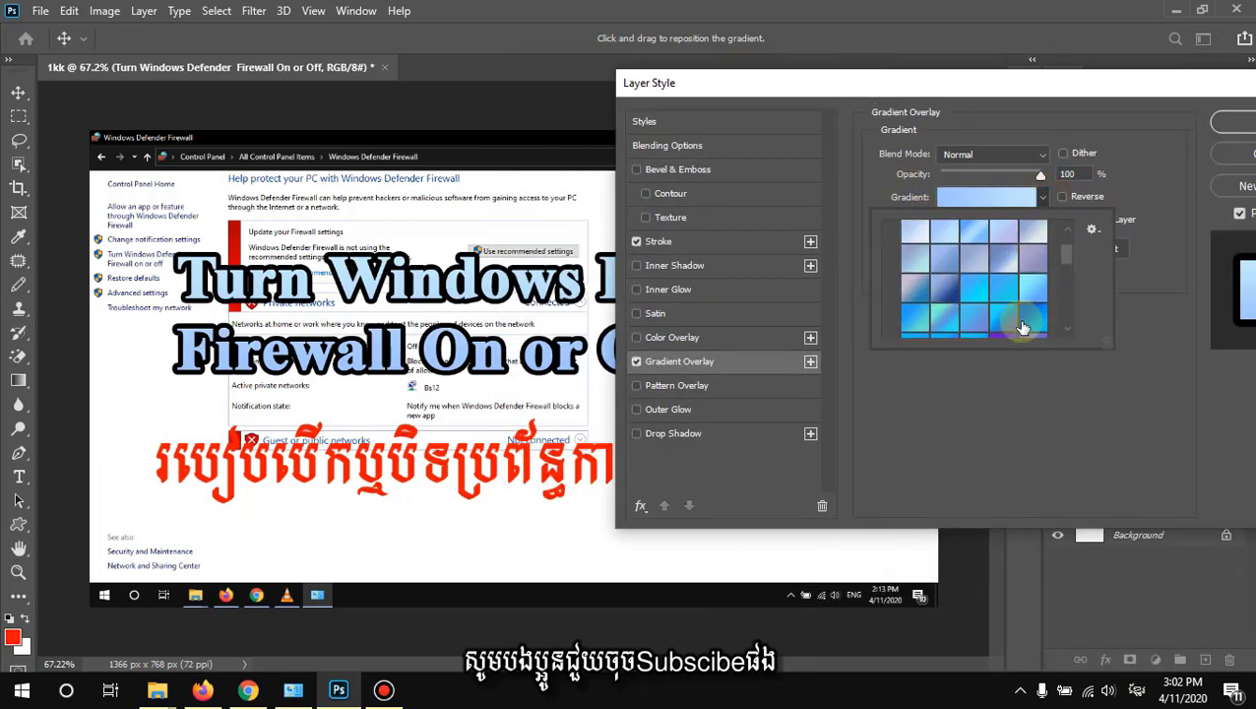
pyautogui.scroll(-2, 1014, 320)
pyautogui.click(1003, 287)
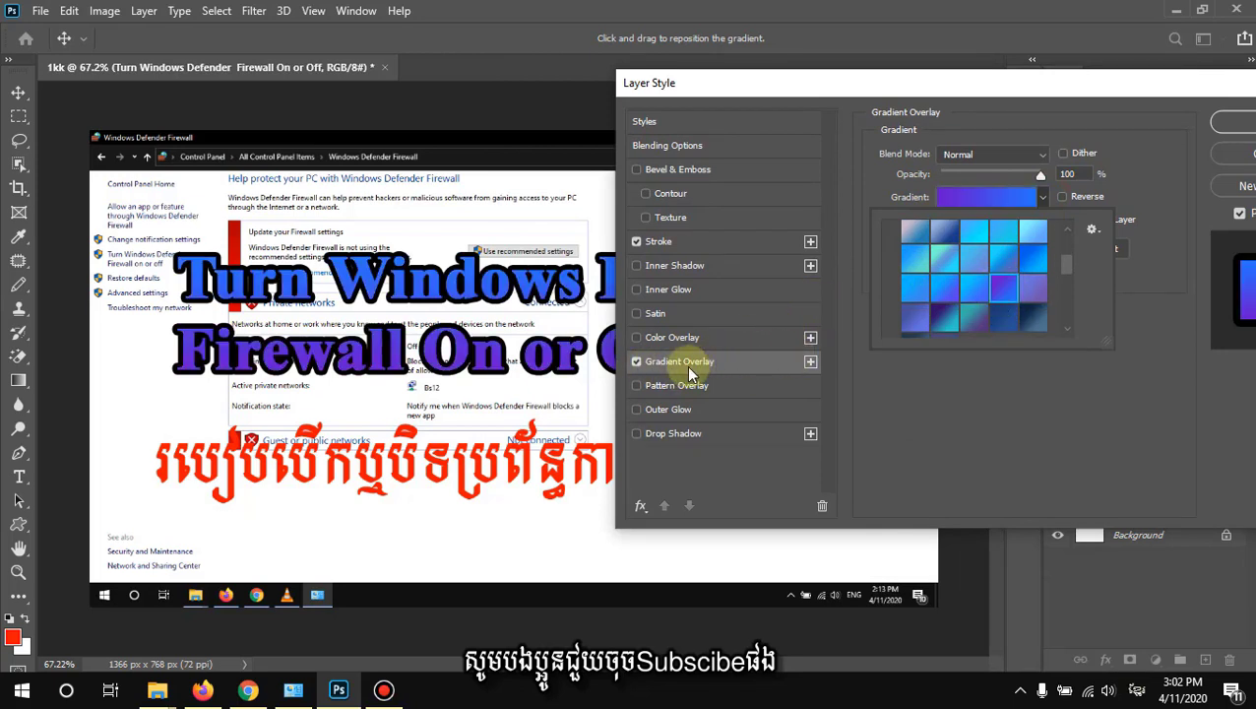
pyautogui.click(1045, 197)
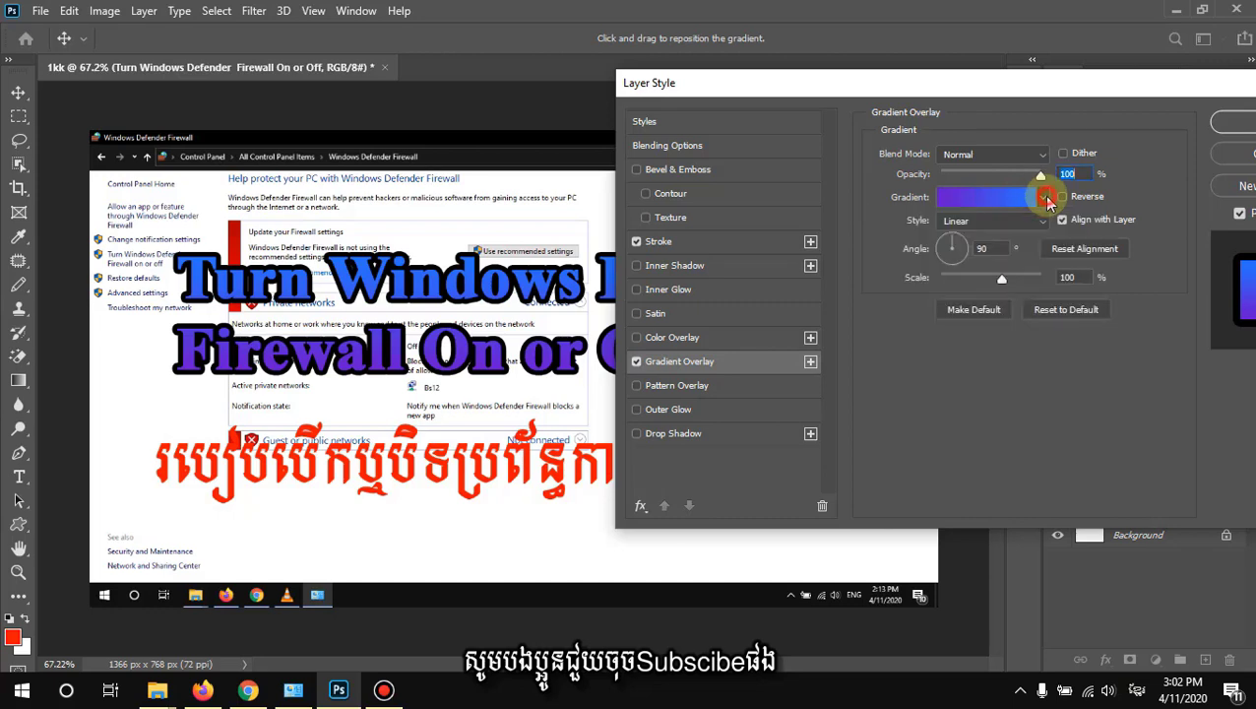
pyautogui.click(1042, 201)
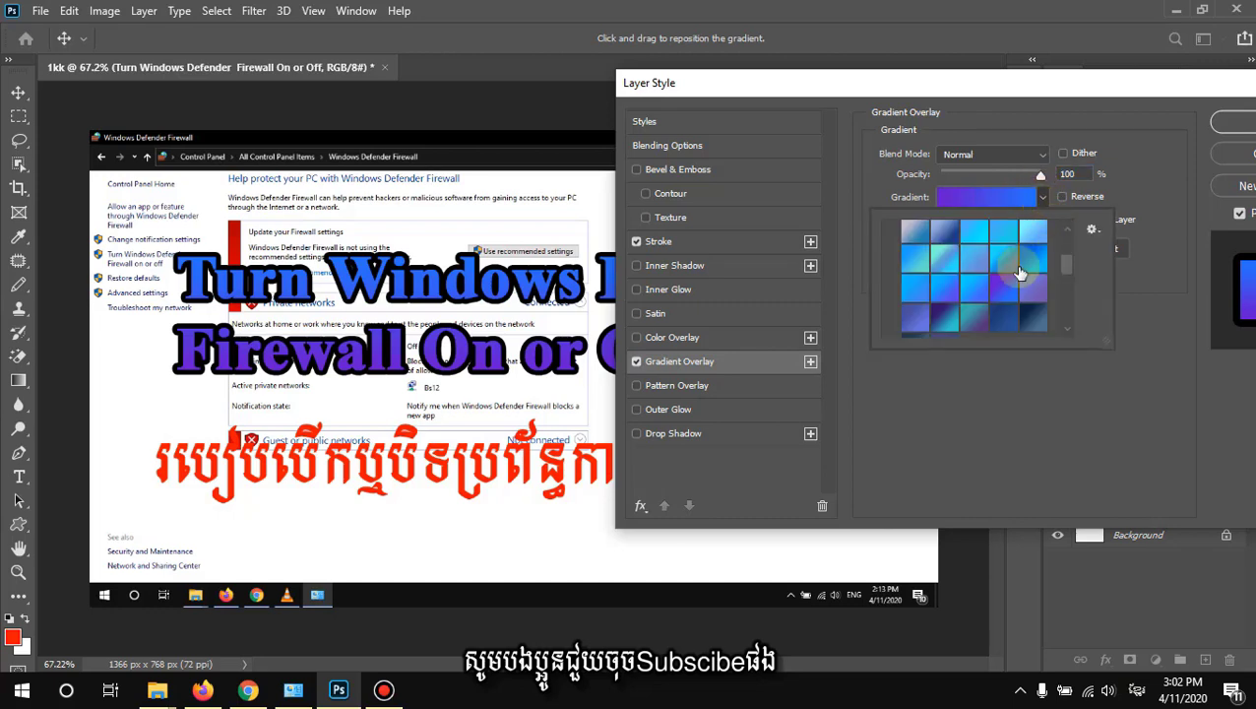
pyautogui.scroll(-3, 1014, 265)
pyautogui.scroll(2, 1014, 266)
pyautogui.scroll(-1, 1029, 246)
pyautogui.click(1039, 202)
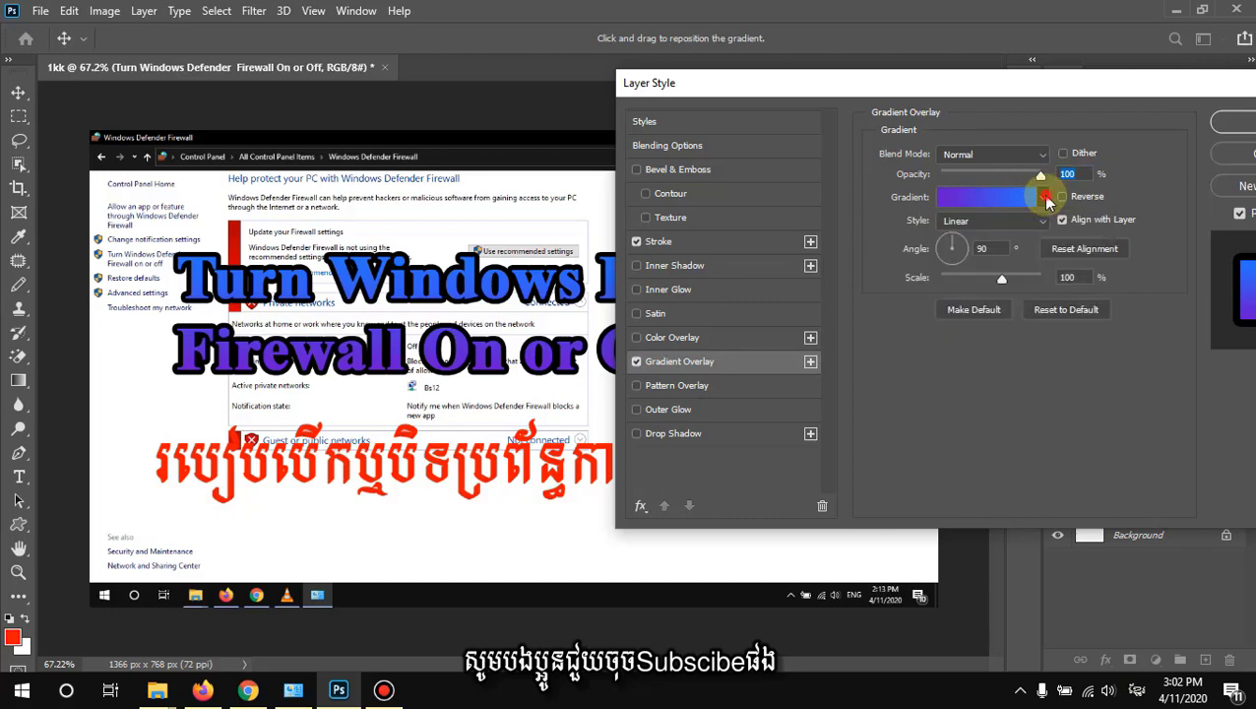
# - Collapse the Blues gradient group and browse the Purples presets
pyautogui.click(1043, 197)
pyautogui.scroll(2, 954, 272)
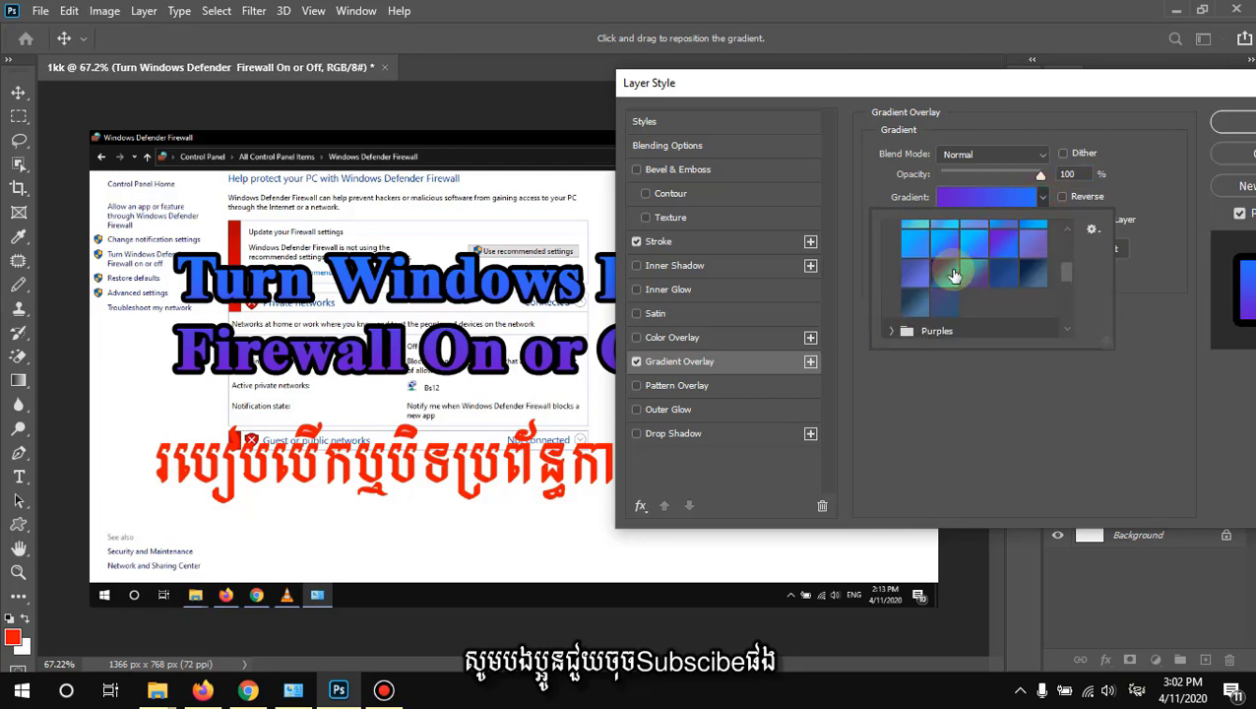
pyautogui.scroll(2, 954, 271)
pyautogui.scroll(2, 954, 271)
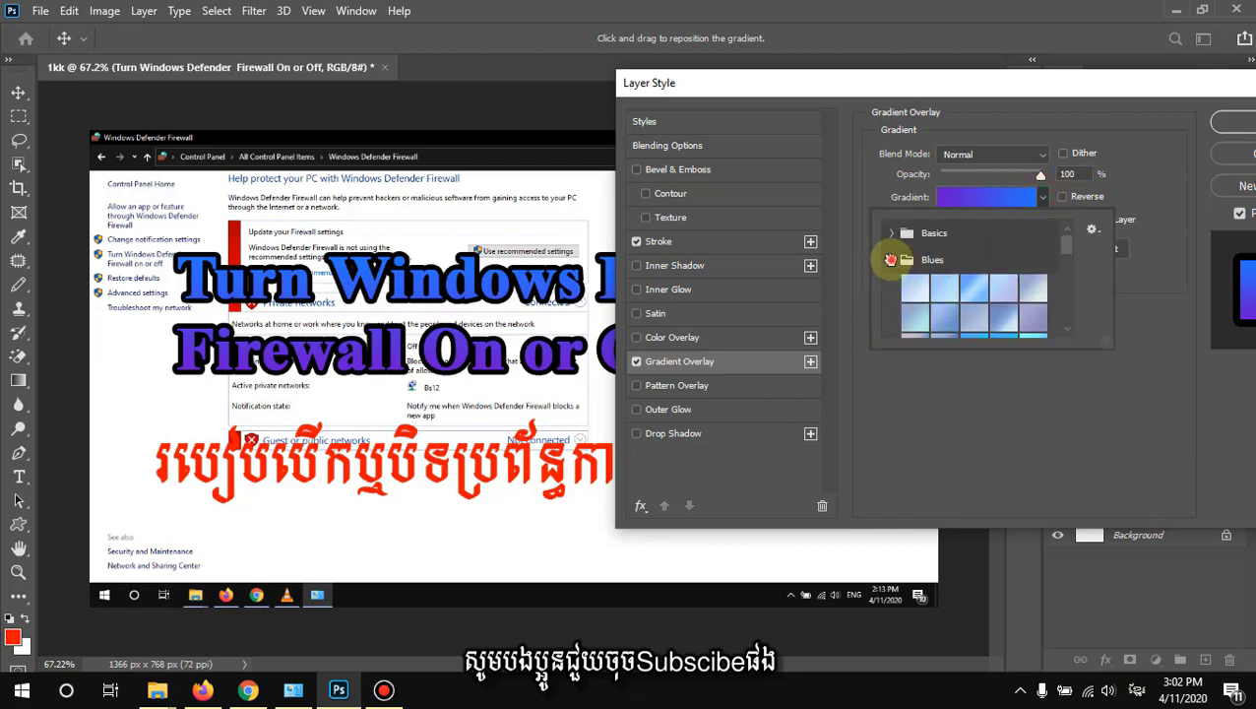
pyautogui.click(890, 259)
pyautogui.click(892, 273)
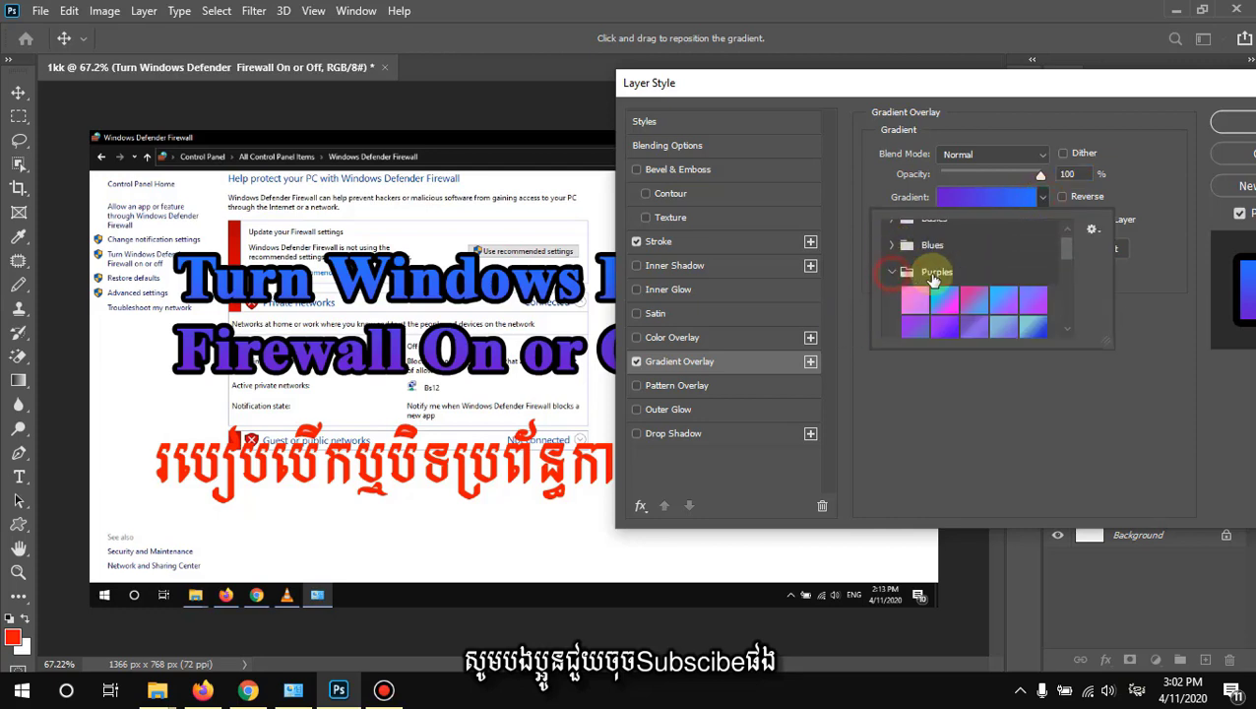
pyautogui.scroll(-2, 935, 281)
pyautogui.scroll(-2, 942, 286)
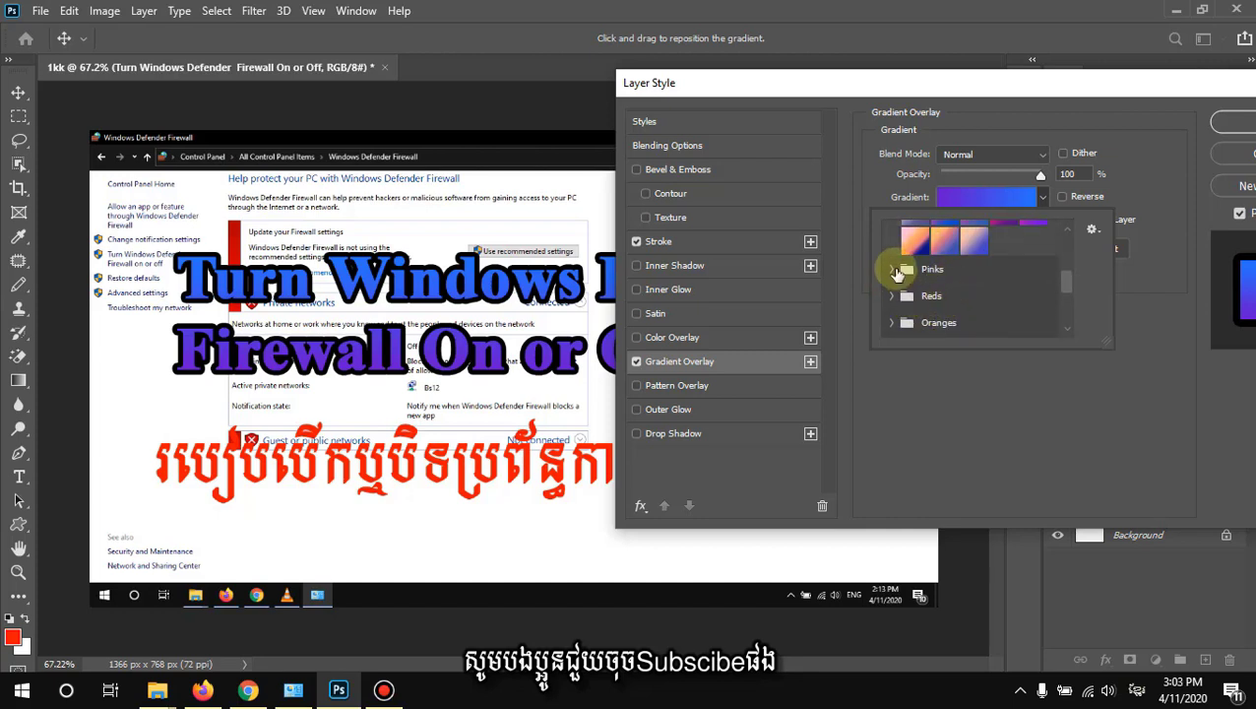
# - Browse the Pinks, Reds and Oranges gradient groups and apply an Oranges gradient
pyautogui.click(893, 270)
pyautogui.scroll(-2, 950, 277)
pyautogui.scroll(-2, 915, 290)
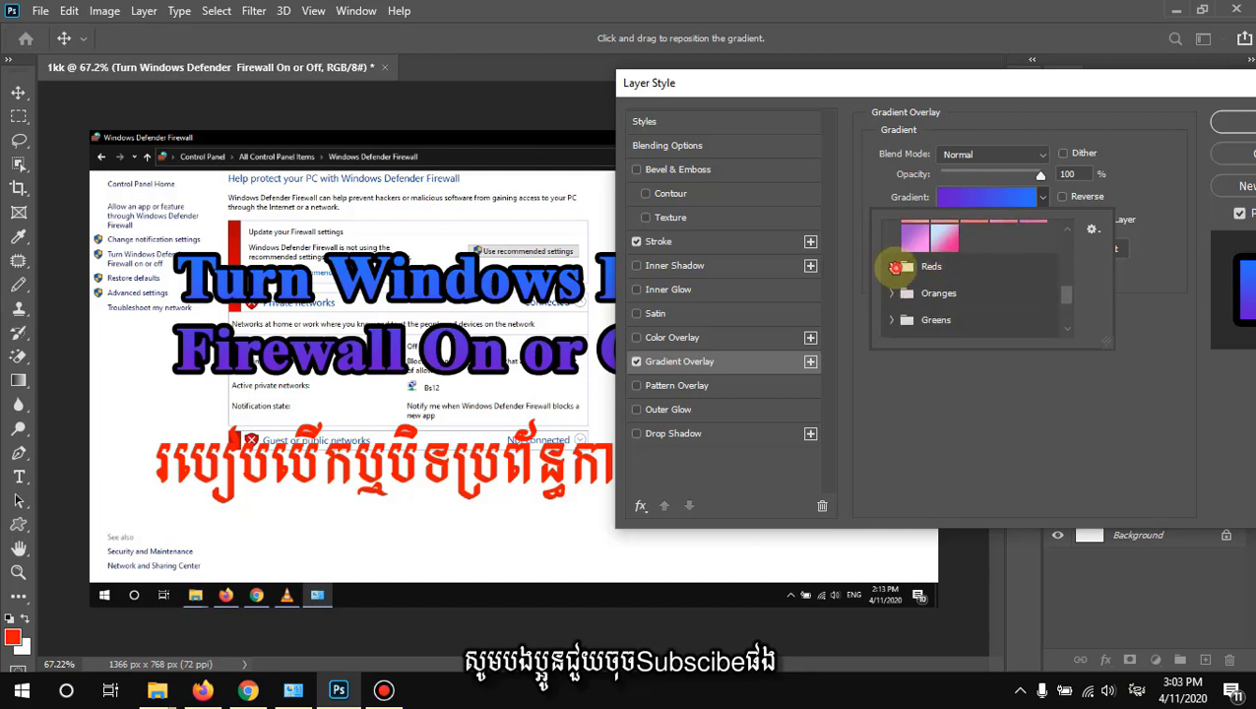
pyautogui.click(894, 267)
pyautogui.scroll(-2, 915, 280)
pyautogui.click(892, 275)
pyautogui.scroll(-1, 918, 300)
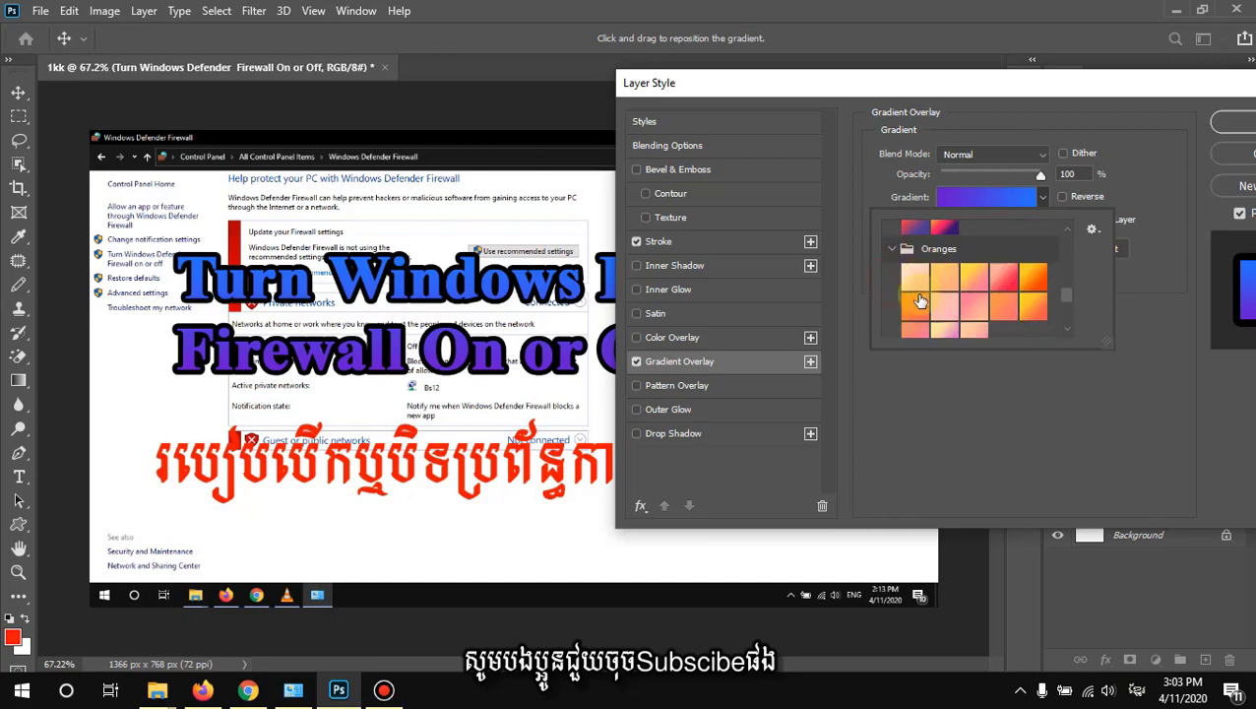
pyautogui.scroll(-1, 918, 300)
pyautogui.click(974, 233)
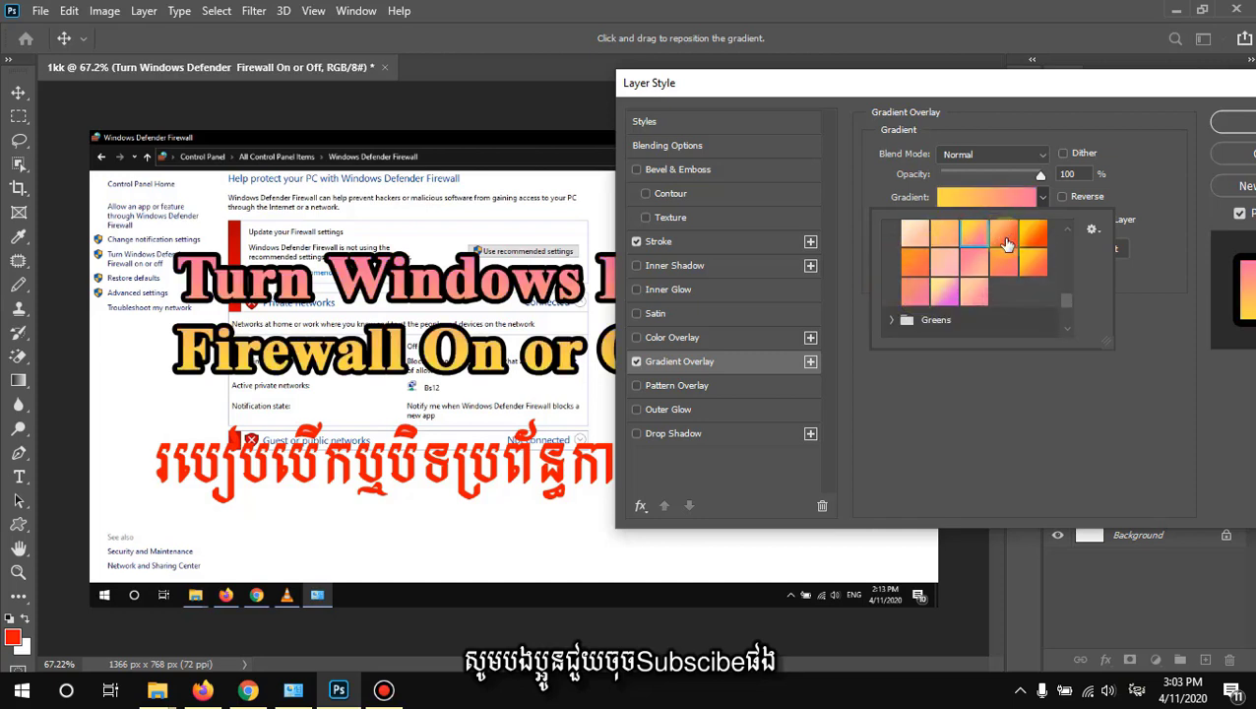
# - Try a yellow-pink-purple gradient, then replace Gradient Overlay with Pattern Overlay
pyautogui.press('Right')
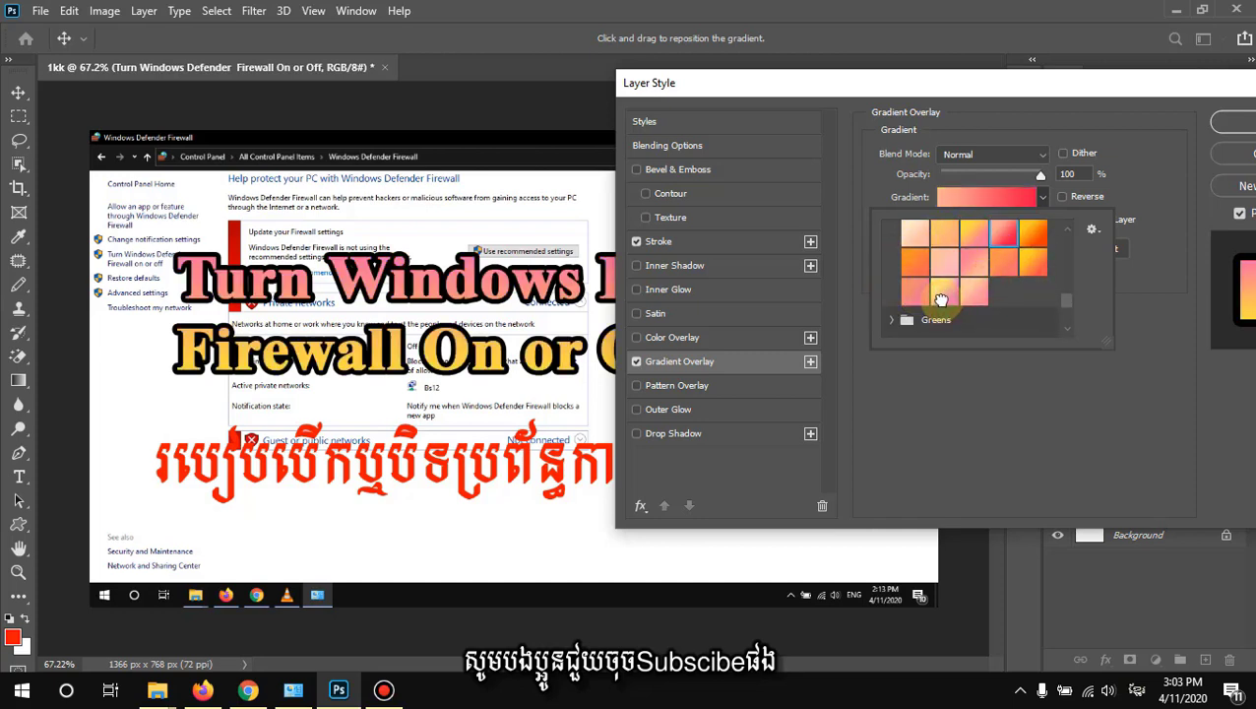
pyautogui.click(941, 299)
pyautogui.scroll(-3, 942, 291)
pyautogui.scroll(-2, 947, 283)
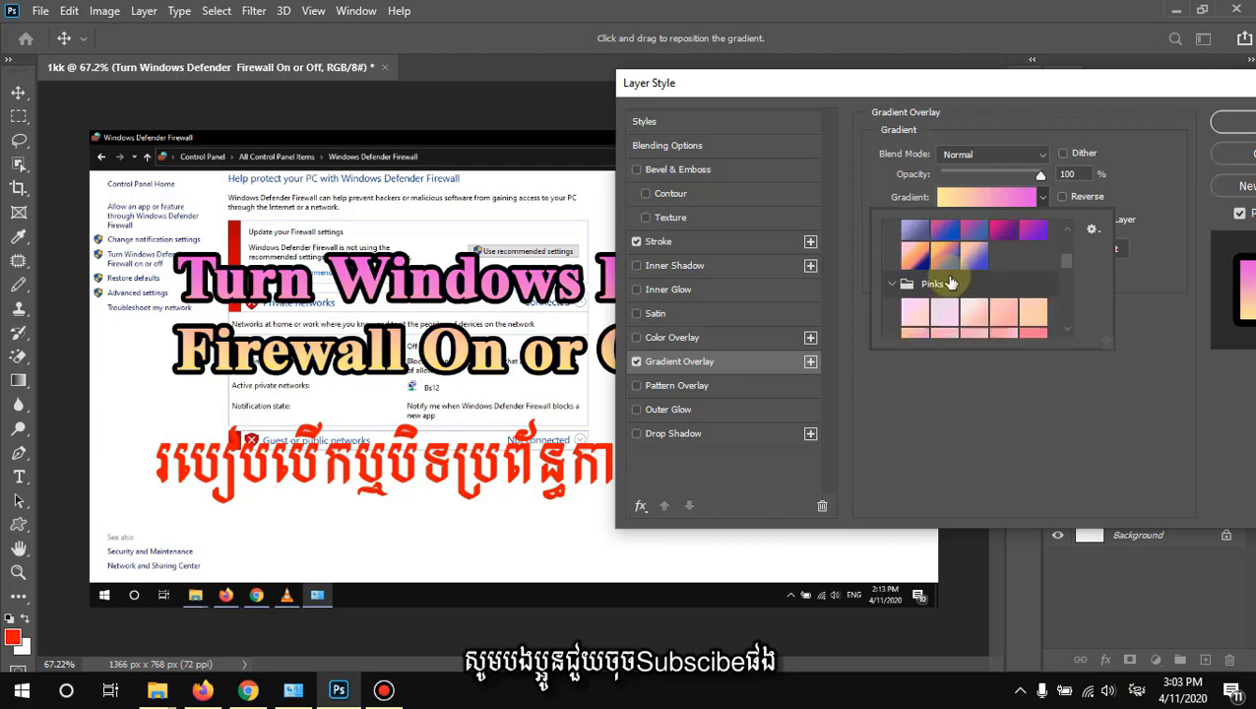
pyautogui.scroll(3, 896, 330)
pyautogui.scroll(3, 896, 315)
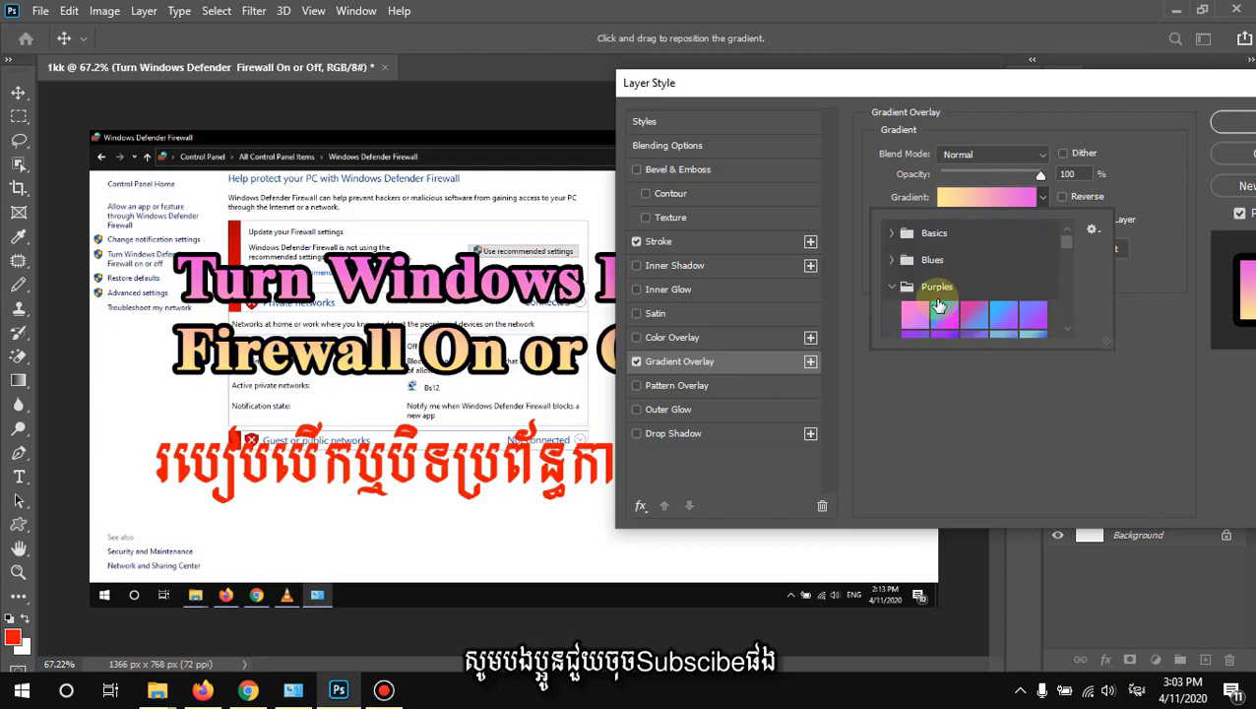
pyautogui.click(893, 288)
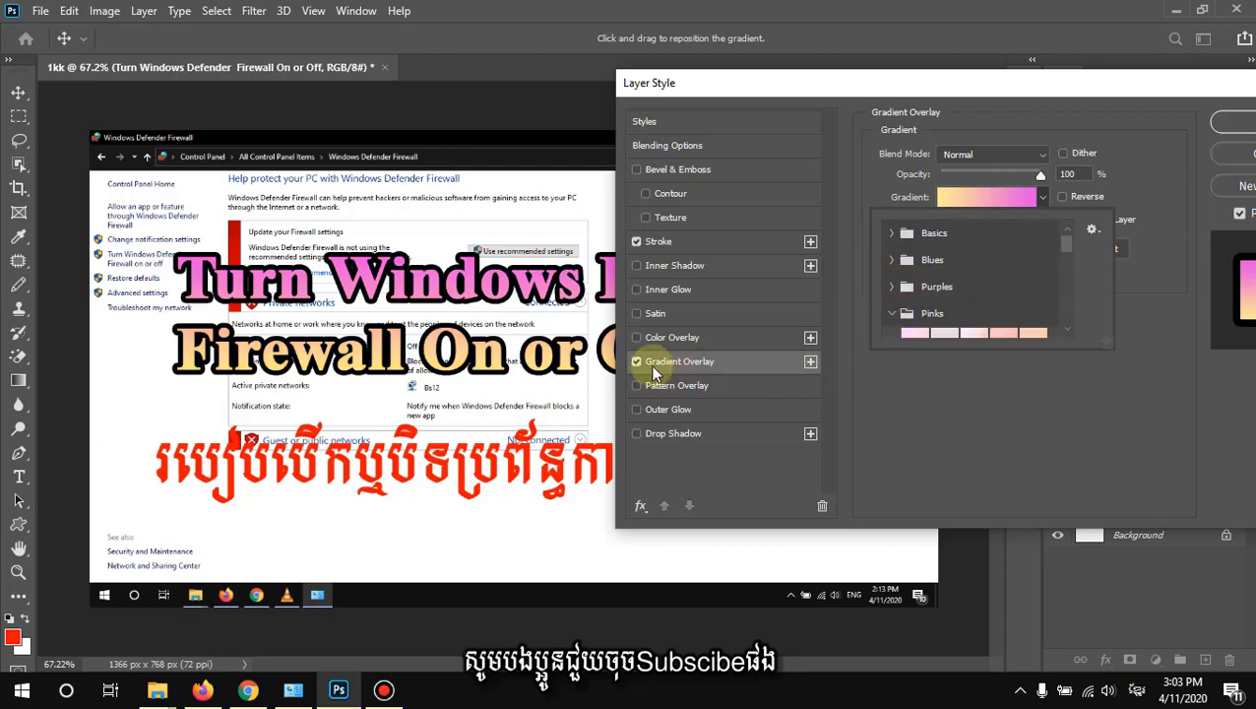
pyautogui.click(637, 362)
pyautogui.click(677, 387)
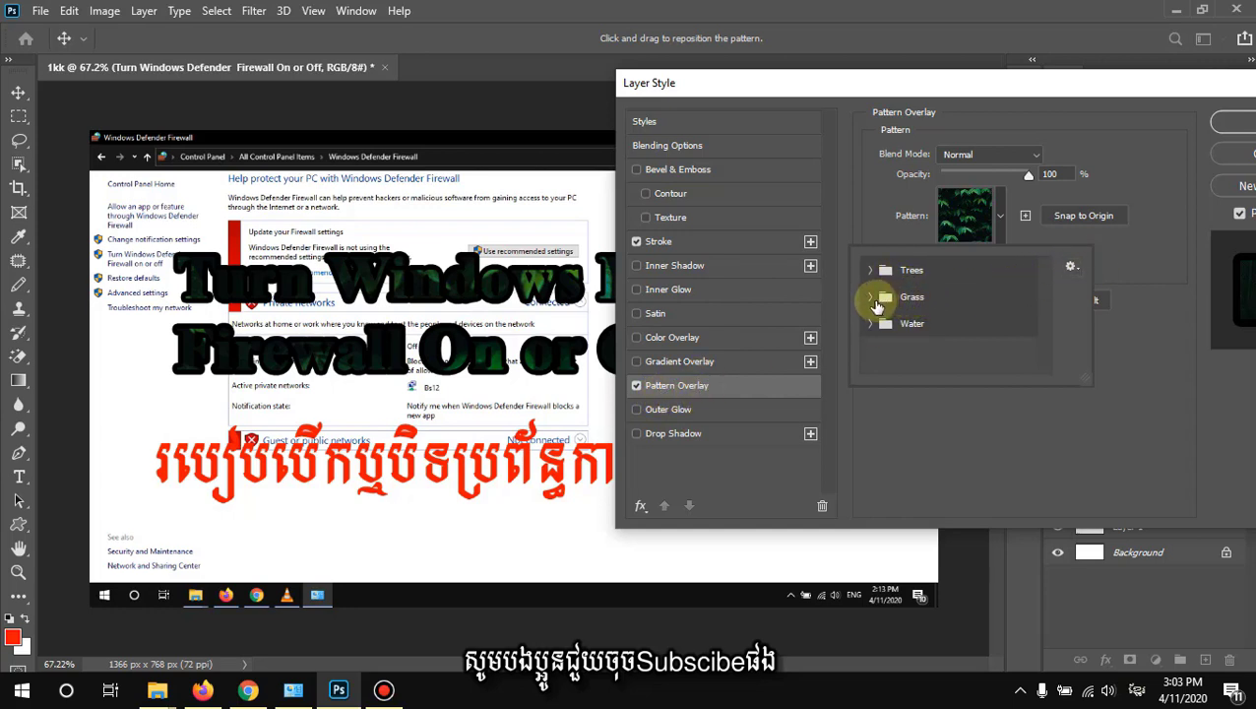
# - Try the Grass patterns, including orange and yellow-green ones, on the title
pyautogui.click(877, 304)
pyautogui.click(894, 323)
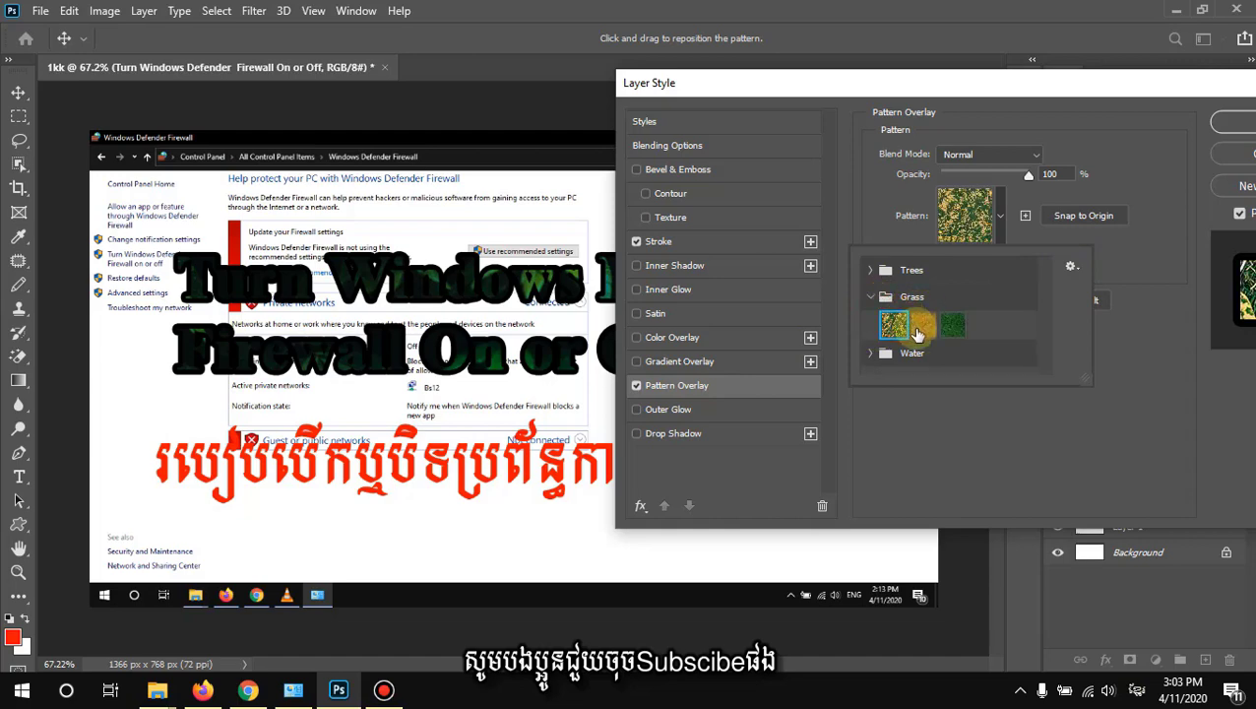
pyautogui.click(924, 324)
pyautogui.click(923, 326)
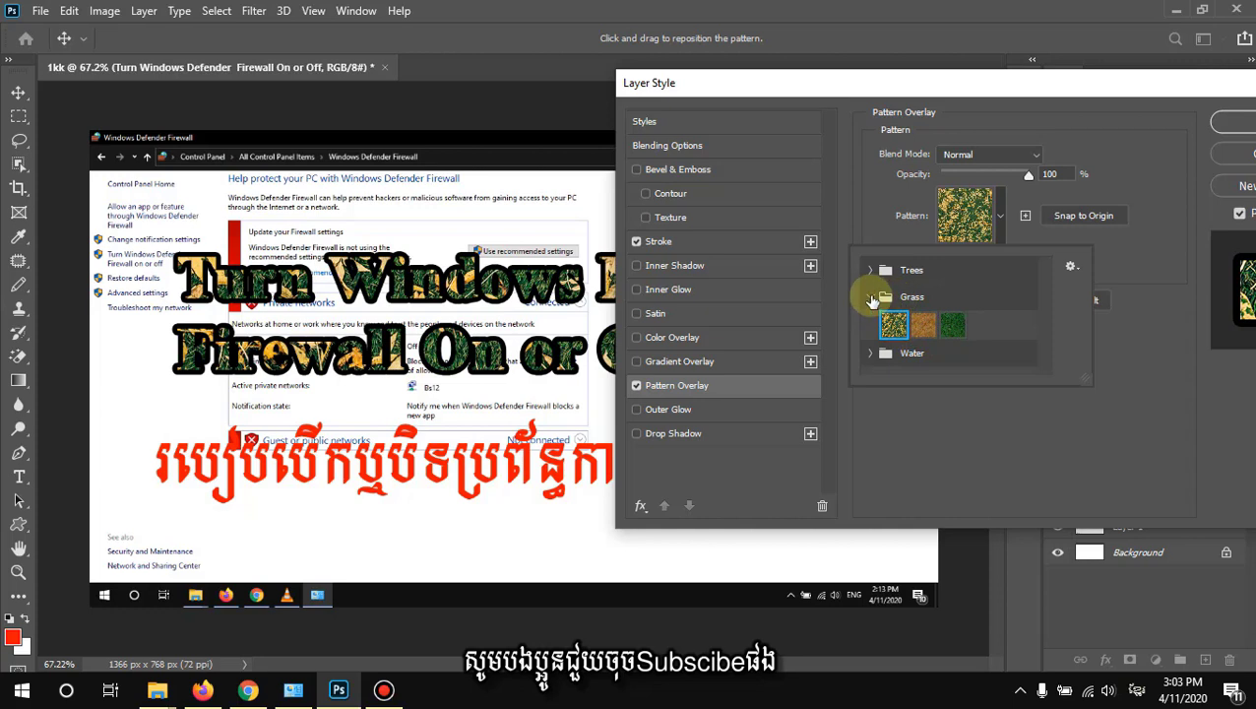
pyautogui.click(873, 299)
# - Try the Trees patterns, ending on the fourth tree pattern
pyautogui.click(869, 269)
pyautogui.click(930, 301)
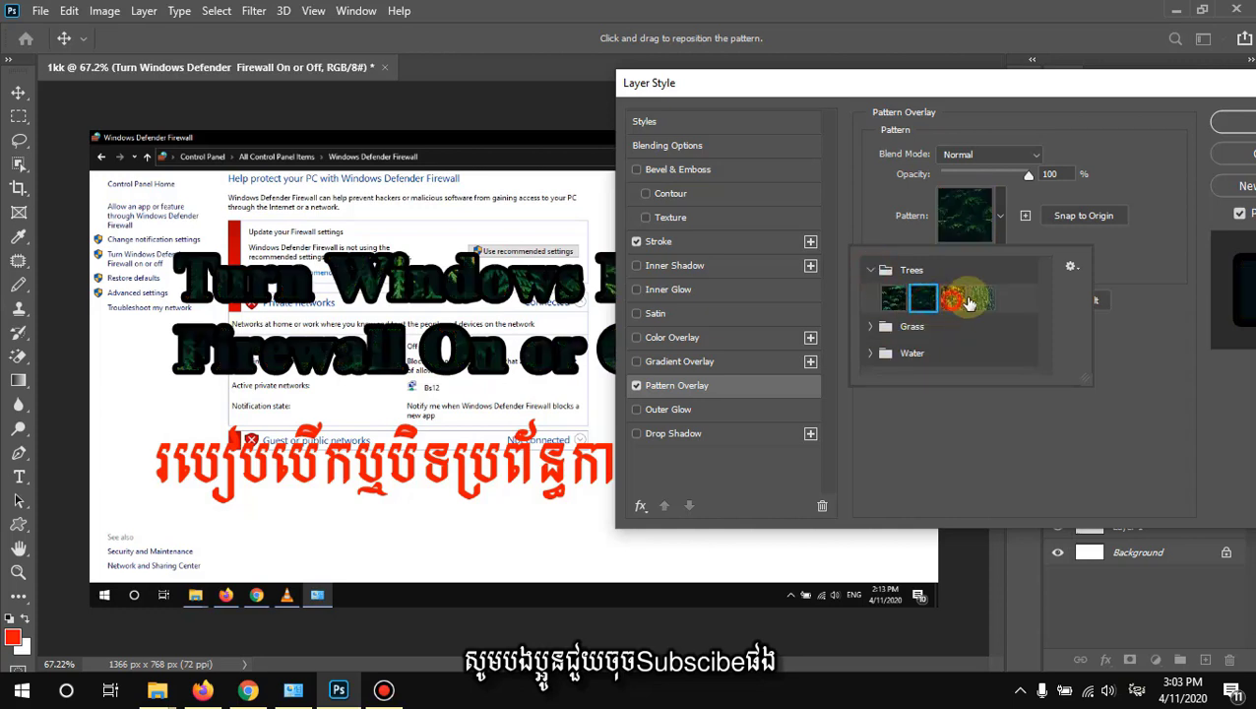
pyautogui.click(982, 298)
pyautogui.click(894, 300)
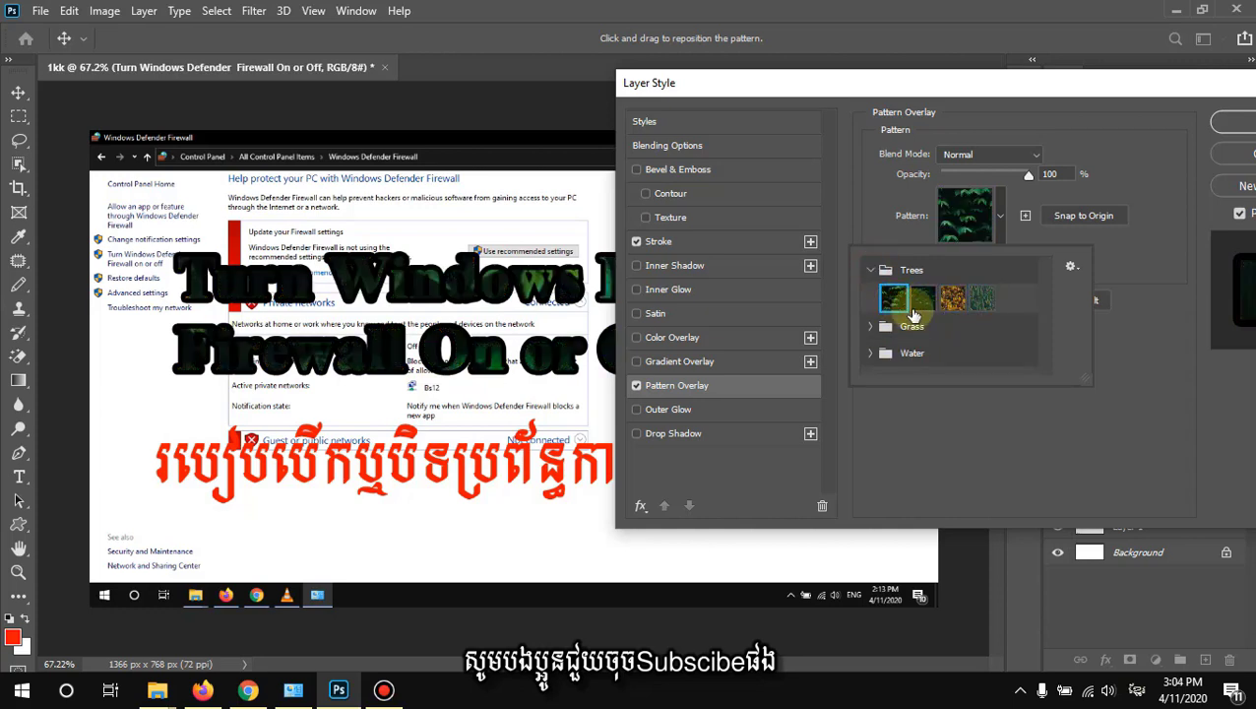
pyautogui.click(982, 298)
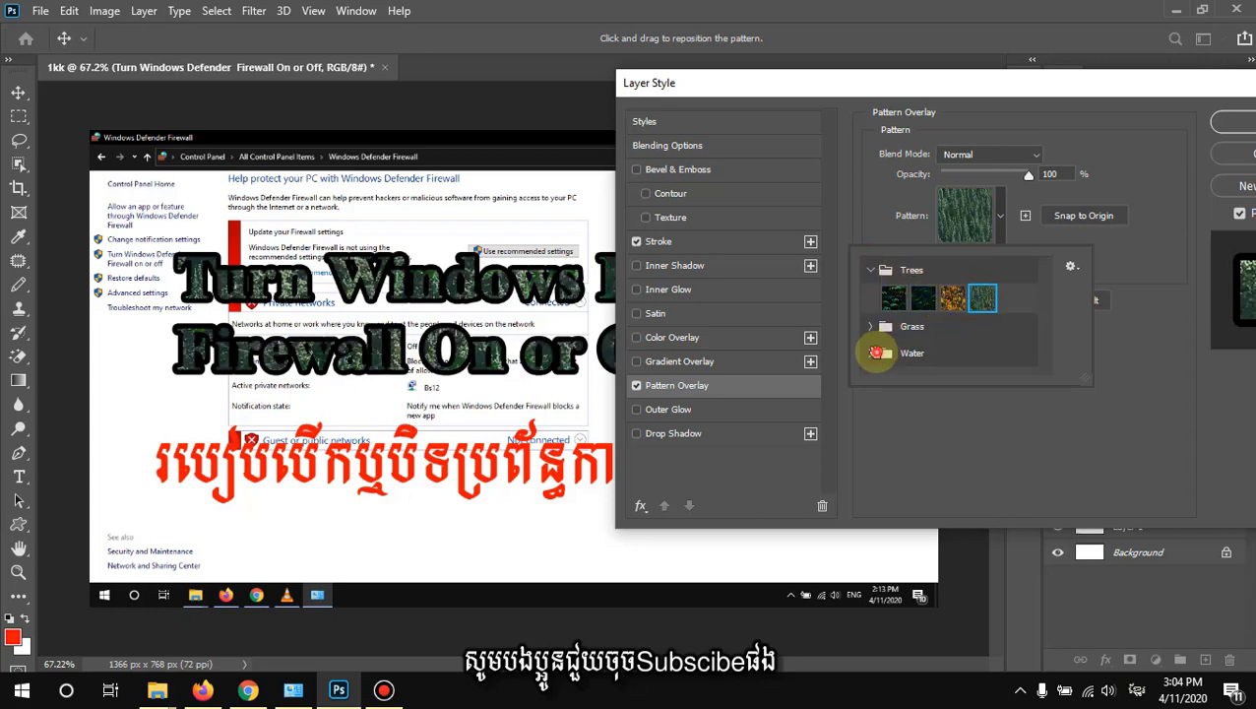
# - Try the Water patterns, switching between light aqua, blue and the third water texture
pyautogui.click(871, 352)
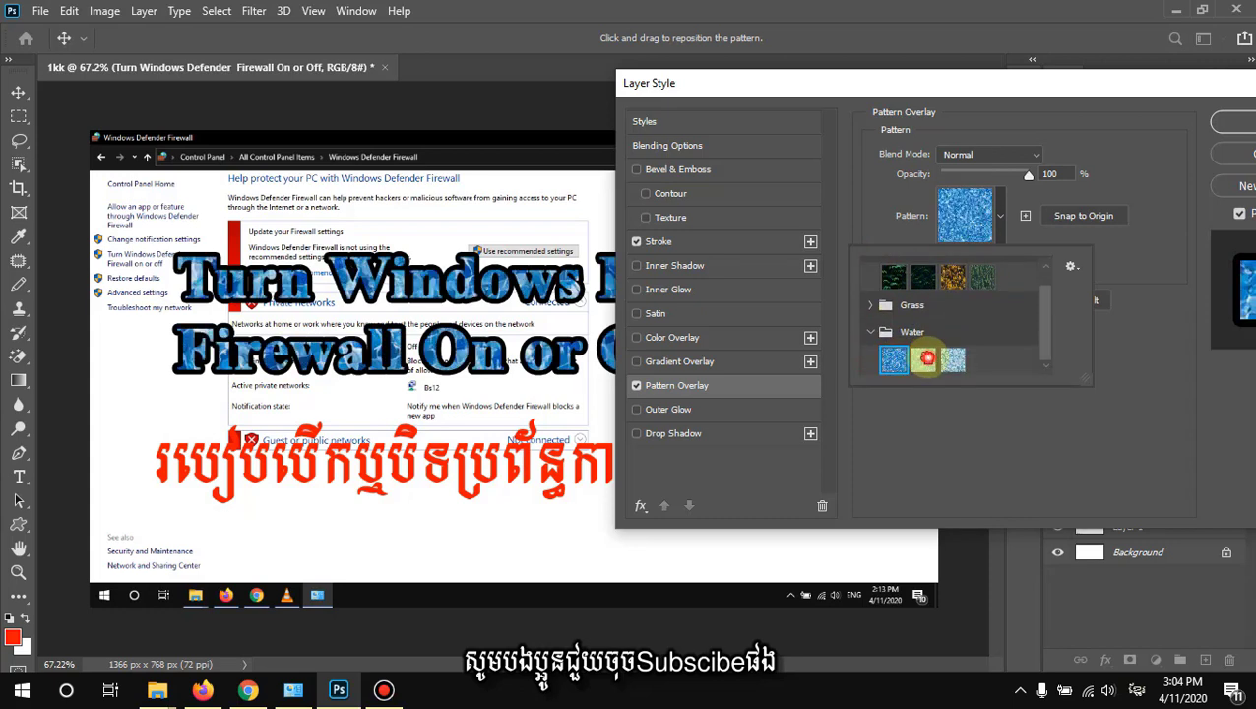
pyautogui.click(928, 358)
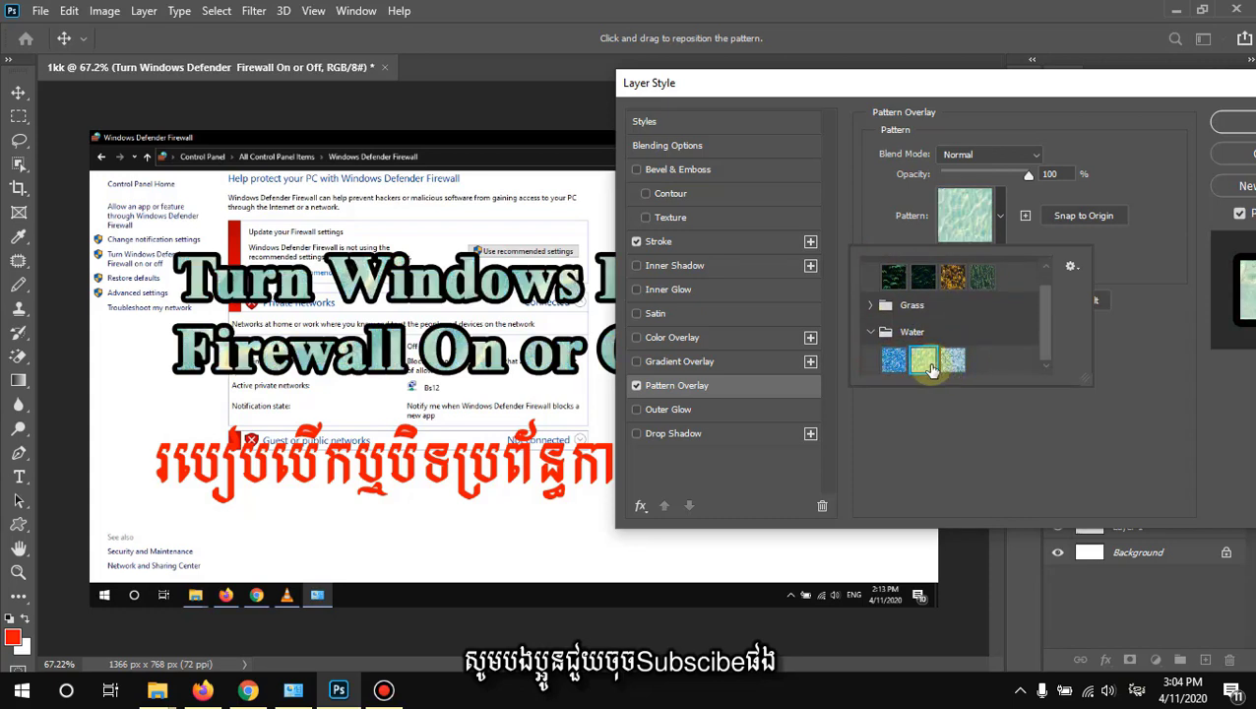
pyautogui.click(894, 362)
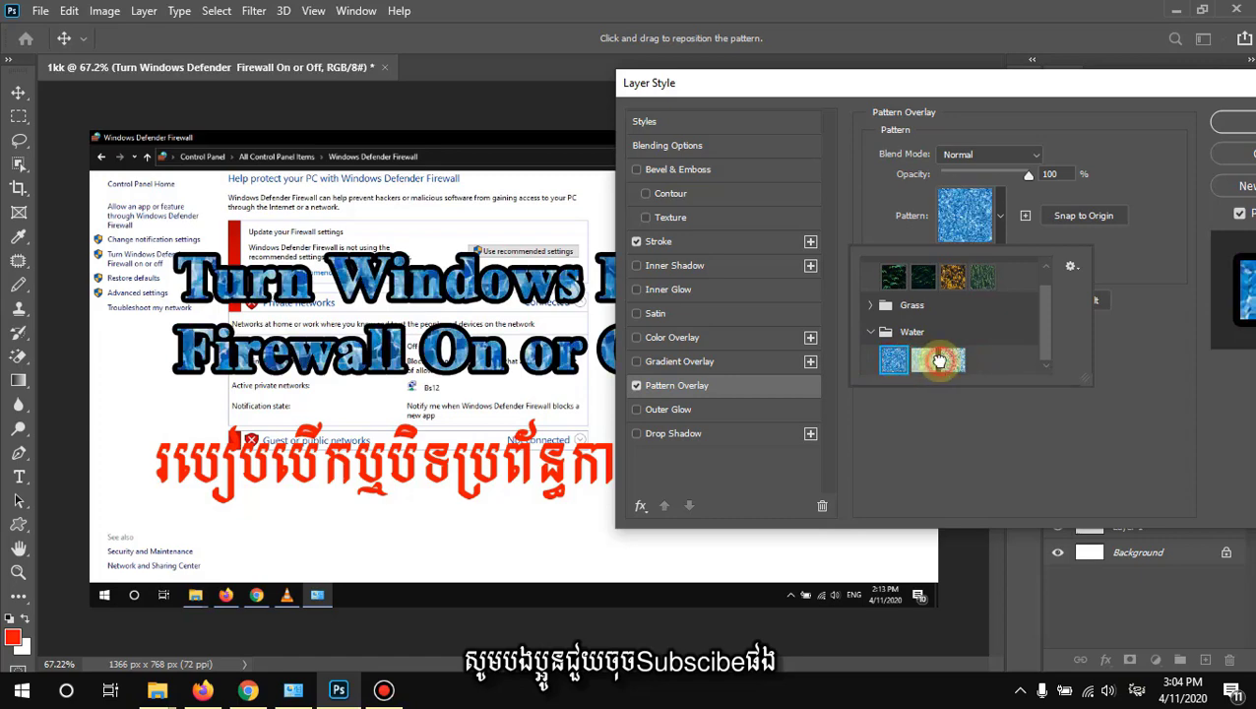
pyautogui.click(943, 360)
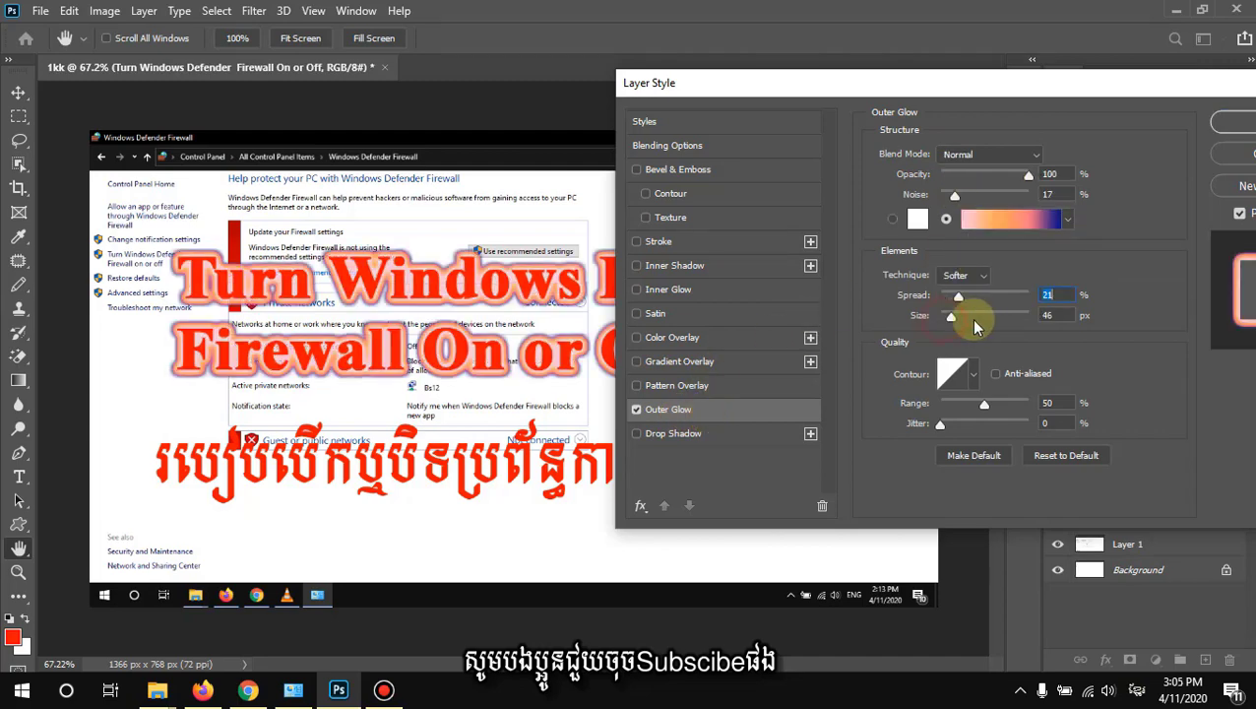
# - Widen and enlarge the title's outer glow and inspect its gradient in the Gradient Editor
pyautogui.moveTo(942, 317)
pyautogui.mouseDown()
pyautogui.moveTo(963, 325)
pyautogui.moveTo(951, 319)
pyautogui.moveTo(980, 251)
pyautogui.mouseUp()
pyautogui.click(1062, 222)
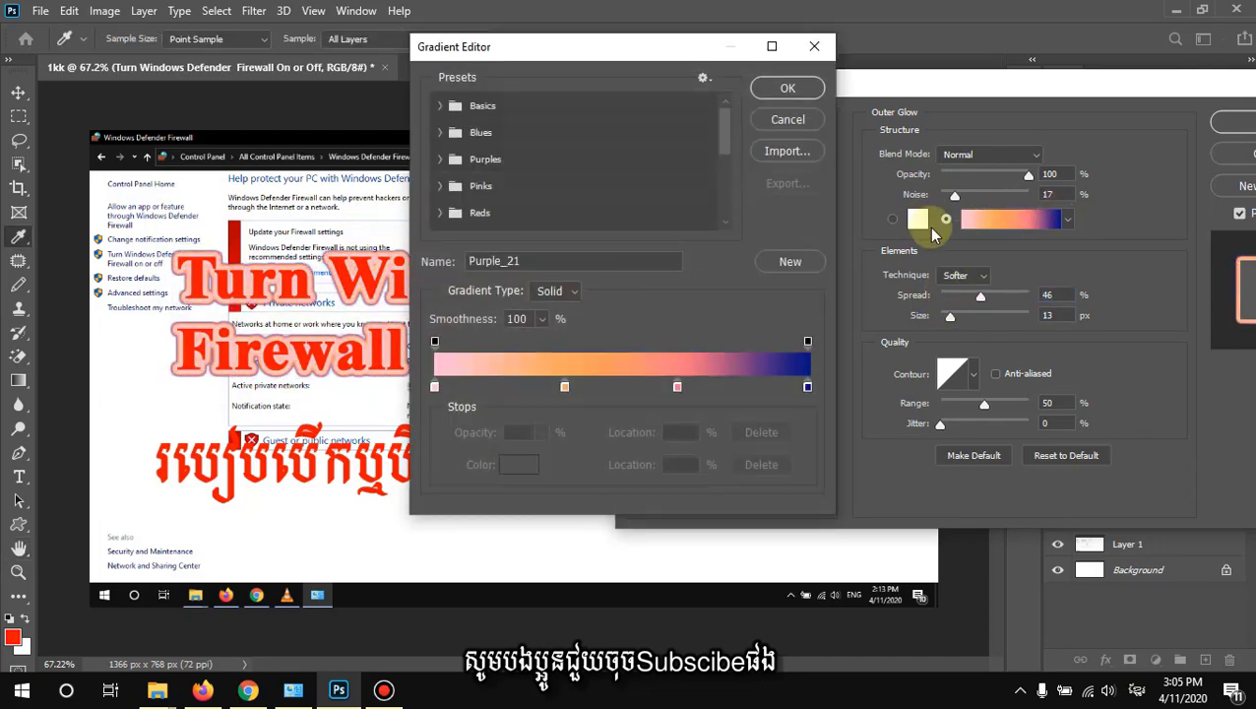
pyautogui.click(783, 124)
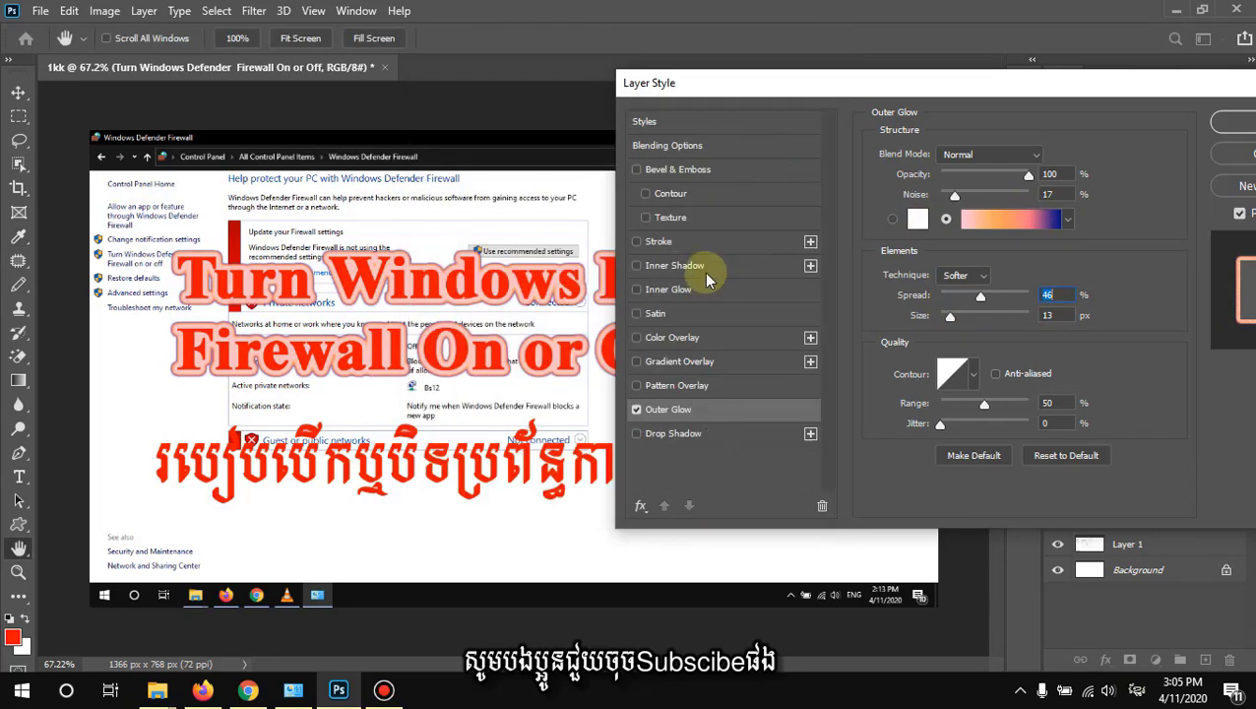
pyautogui.moveTo(800, 84); pyautogui.dragTo(755, 138)
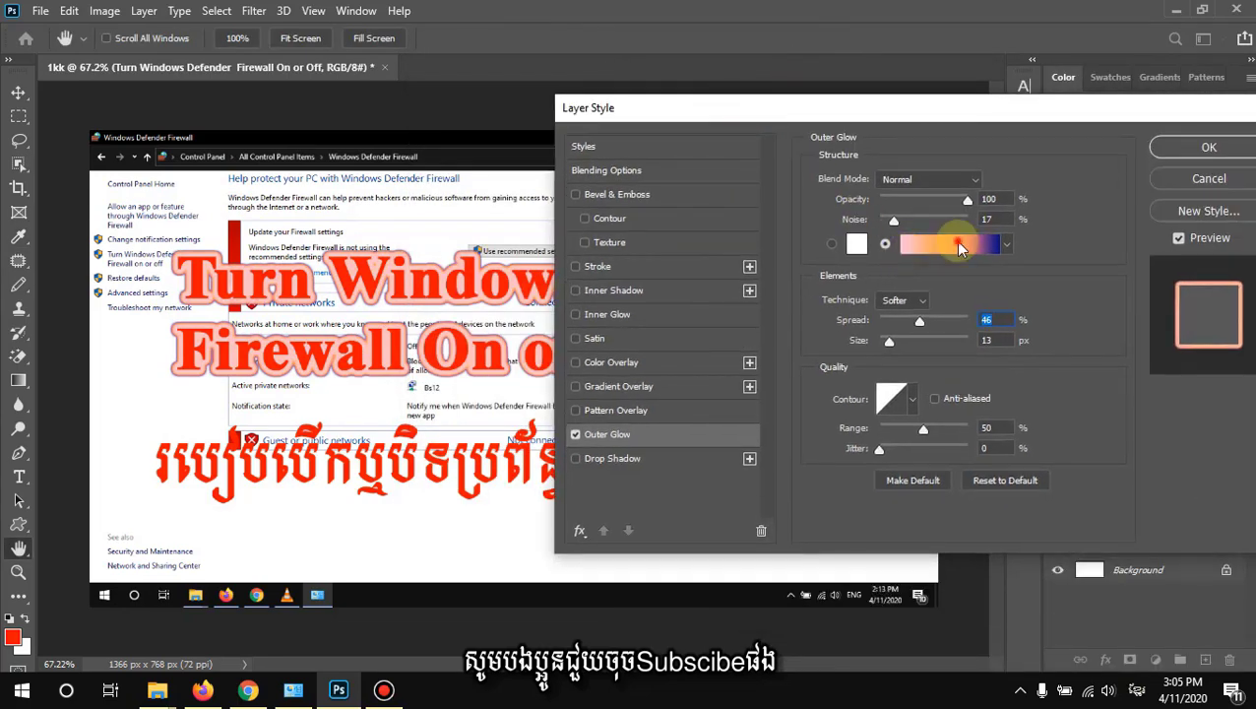
pyautogui.click(962, 246)
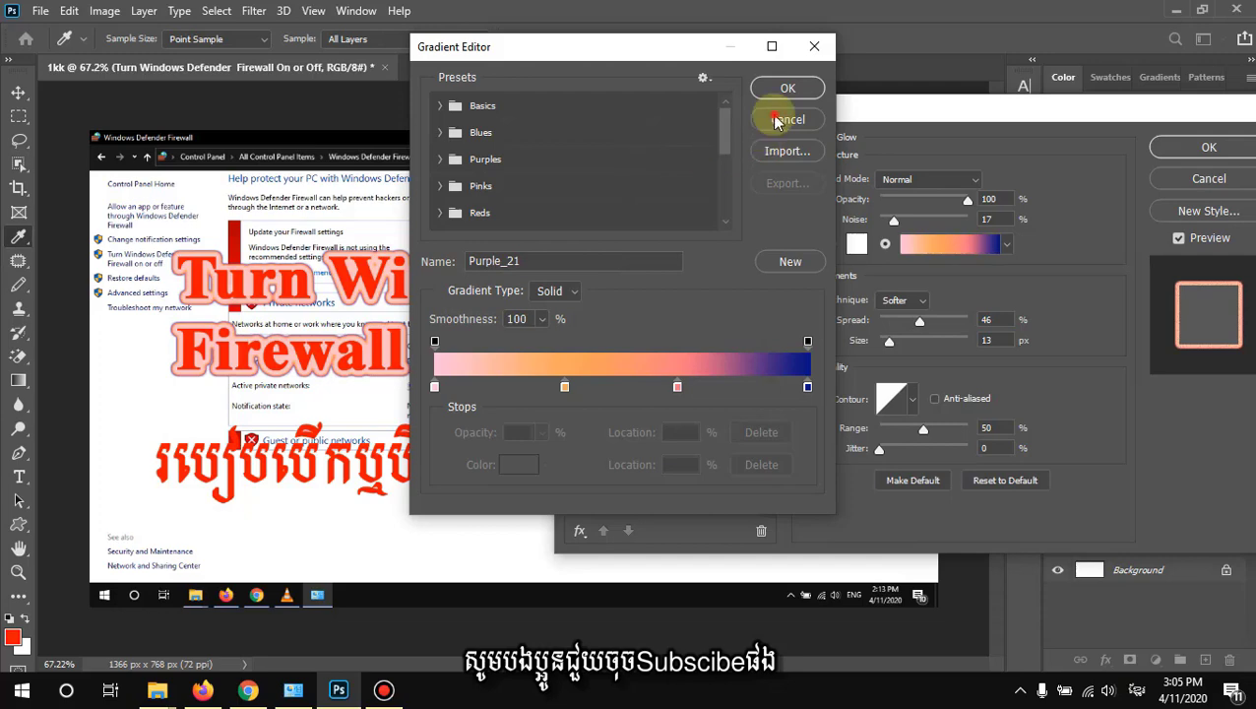
pyautogui.moveTo(751, 126); pyautogui.dragTo(809, 92)
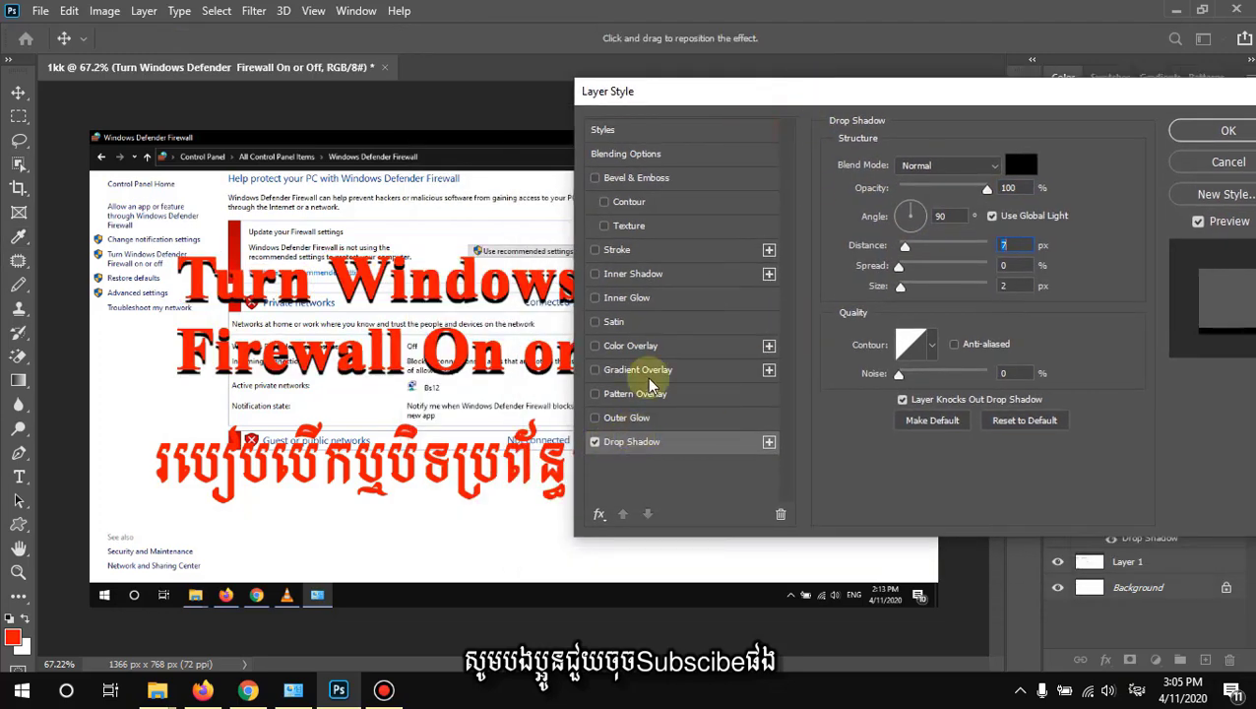
# - Try dark red and grey drop shadow colours, settling on light grey
pyautogui.moveTo(758, 99); pyautogui.dragTo(733, 113)
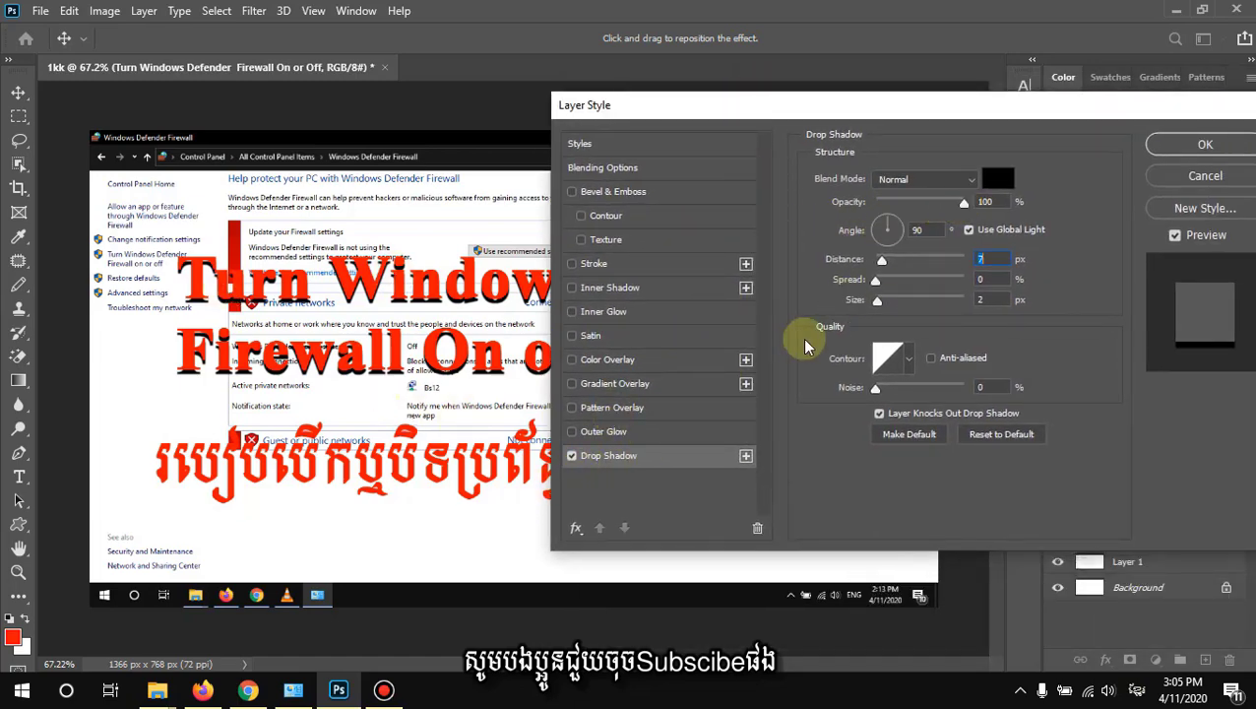
pyautogui.click(996, 180)
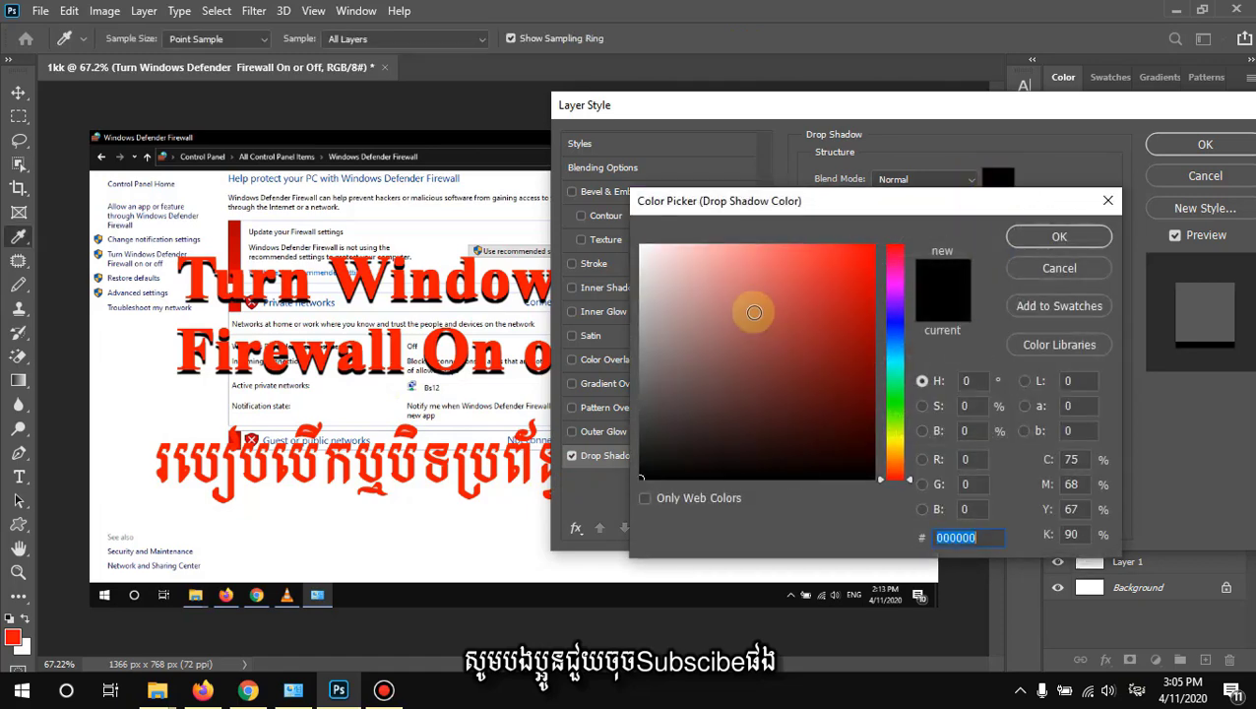
pyautogui.click(876, 246)
pyautogui.click(817, 396)
pyautogui.moveTo(817, 395)
pyautogui.mouseDown()
pyautogui.moveTo(639, 292)
pyautogui.moveTo(797, 387)
pyautogui.moveTo(720, 448)
pyautogui.moveTo(925, 519)
pyautogui.mouseUp()
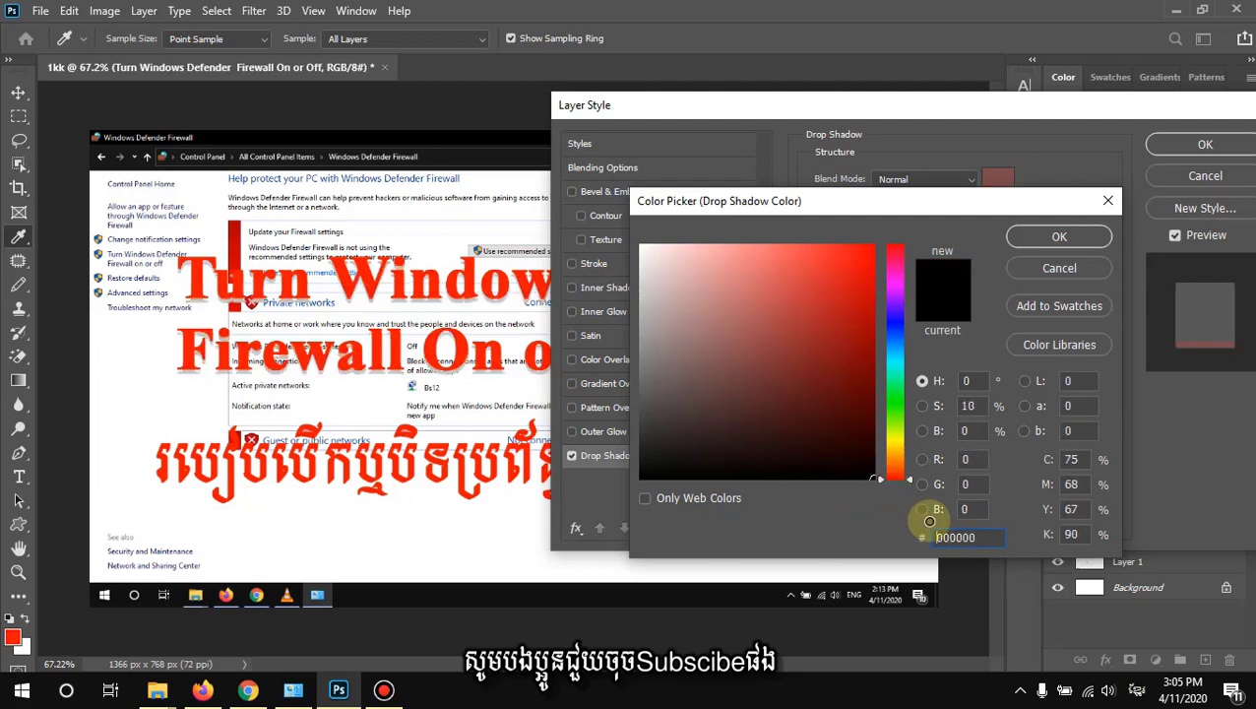
pyautogui.moveTo(760, 421)
pyautogui.mouseDown()
pyautogui.moveTo(687, 420)
pyautogui.moveTo(660, 347)
pyautogui.mouseUp()
pyautogui.click(1062, 237)
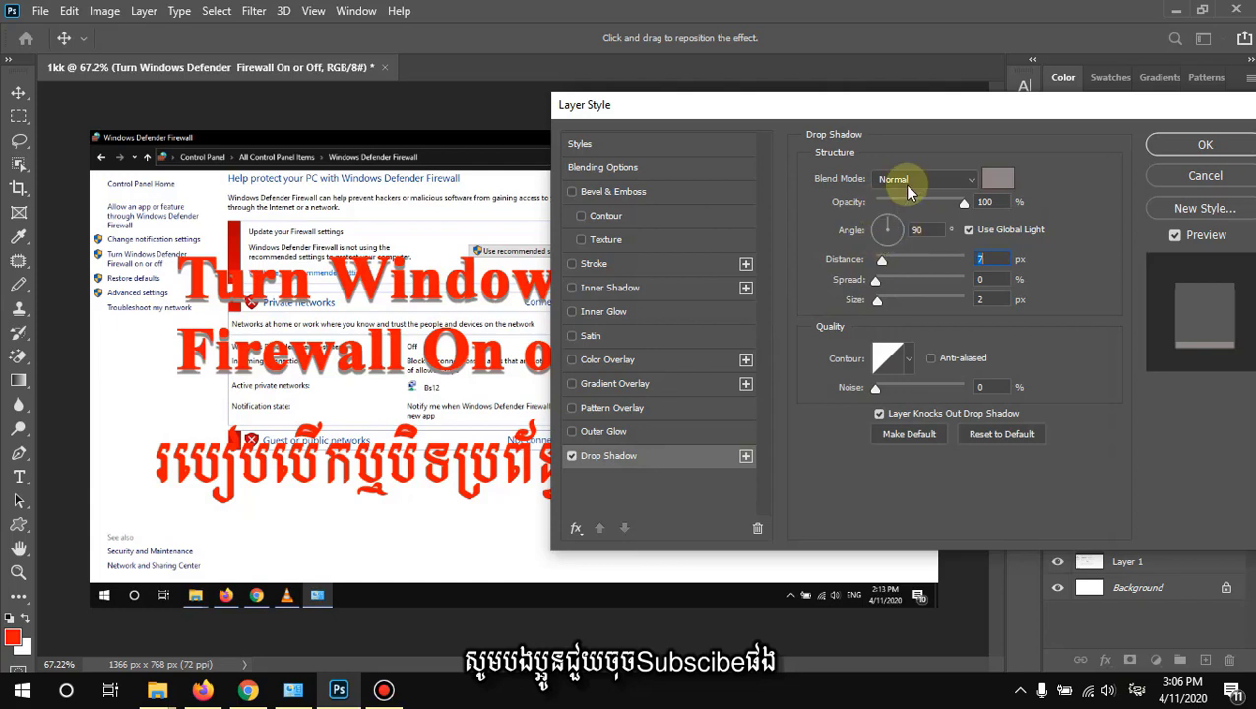
# - Push the shadow slightly farther, then undo twice to discard the trial drop shadow
pyautogui.moveTo(882, 264)
pyautogui.mouseDown()
pyautogui.moveTo(882, 293)
pyautogui.moveTo(892, 281)
pyautogui.moveTo(940, 282)
pyautogui.moveTo(878, 281)
pyautogui.mouseUp()
pyautogui.click(881, 288)
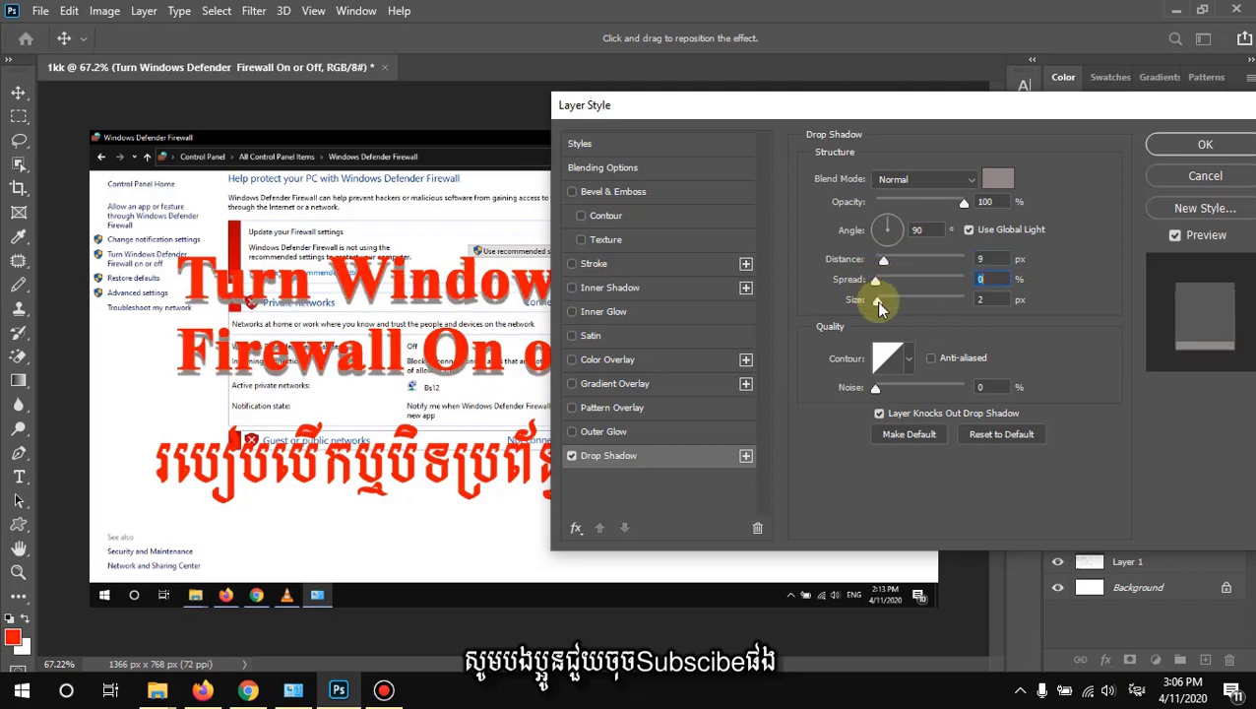
pyautogui.hotkey('ctrl', 'z')
pyautogui.hotkey('ctrl', 'z')
pyautogui.hotkey('ctrl', 'z')
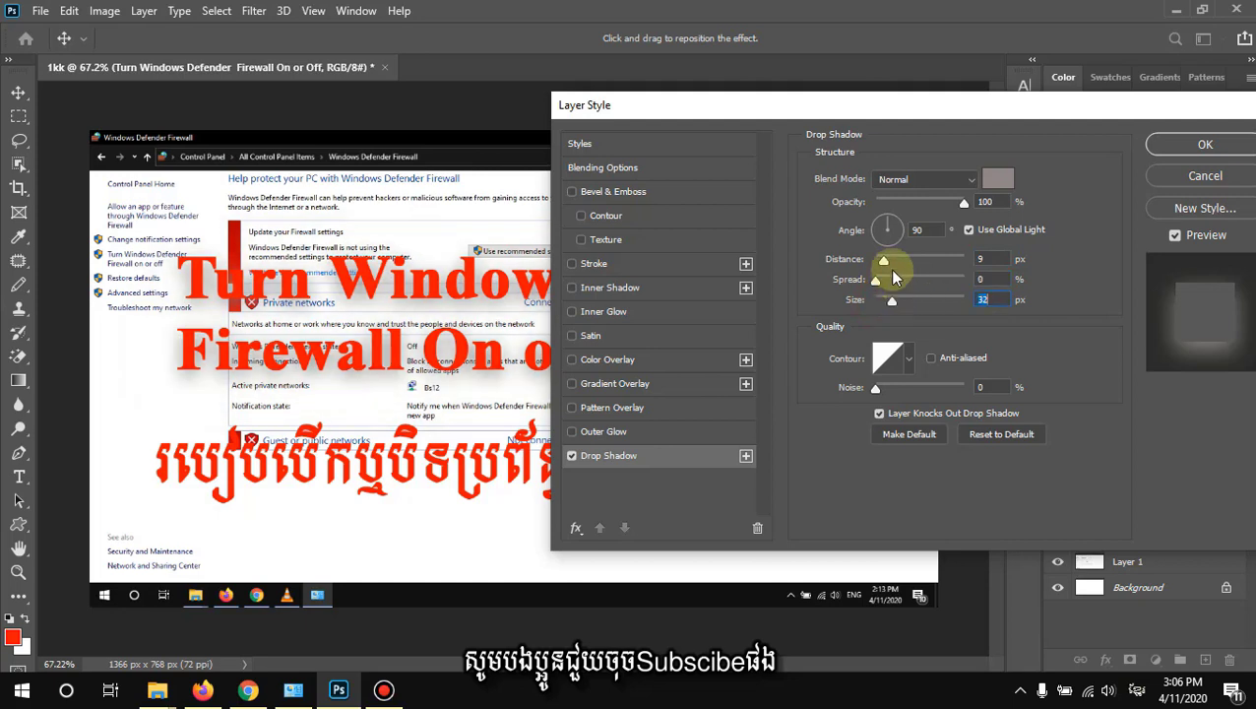
pyautogui.hotkey('ctrl', 'z')
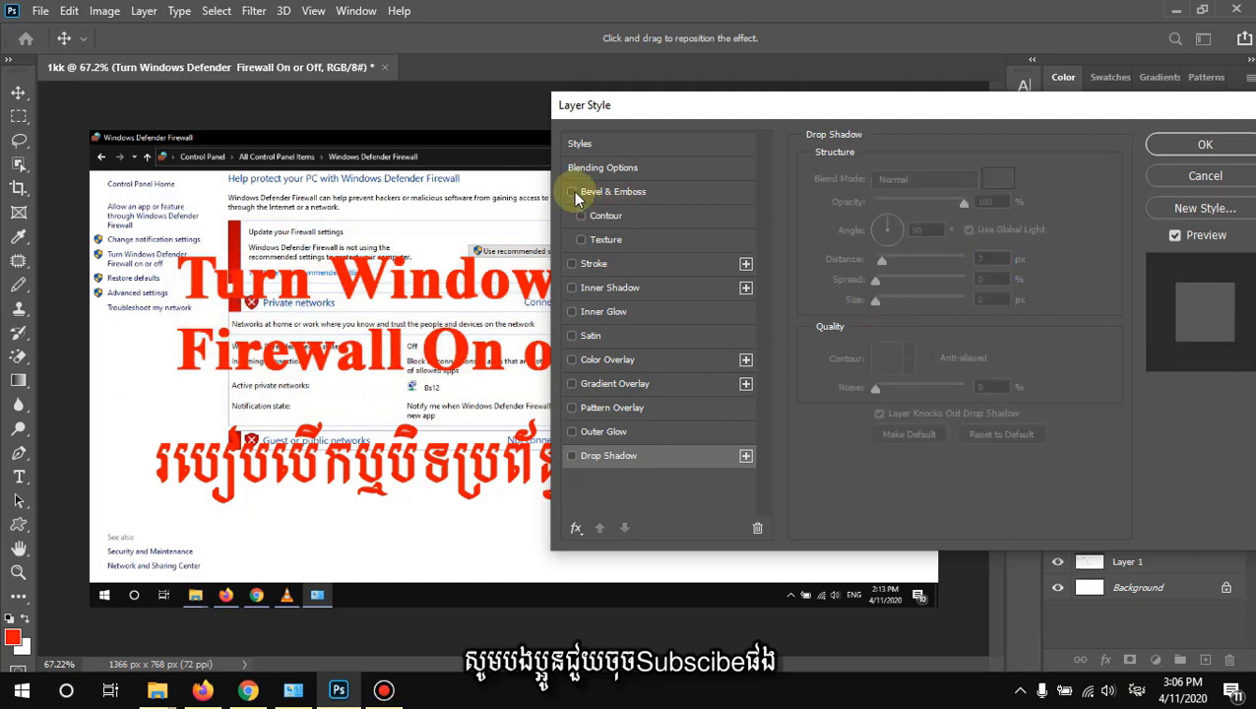
pyautogui.click(573, 193)
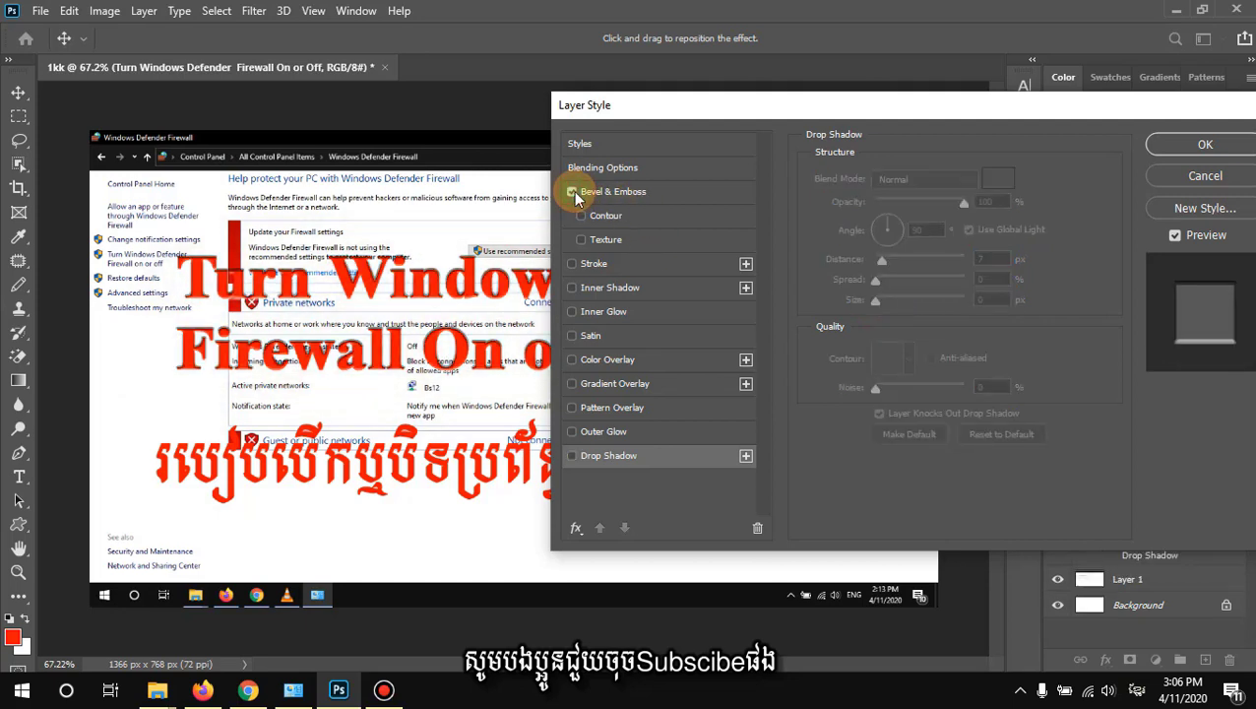
pyautogui.click(666, 194)
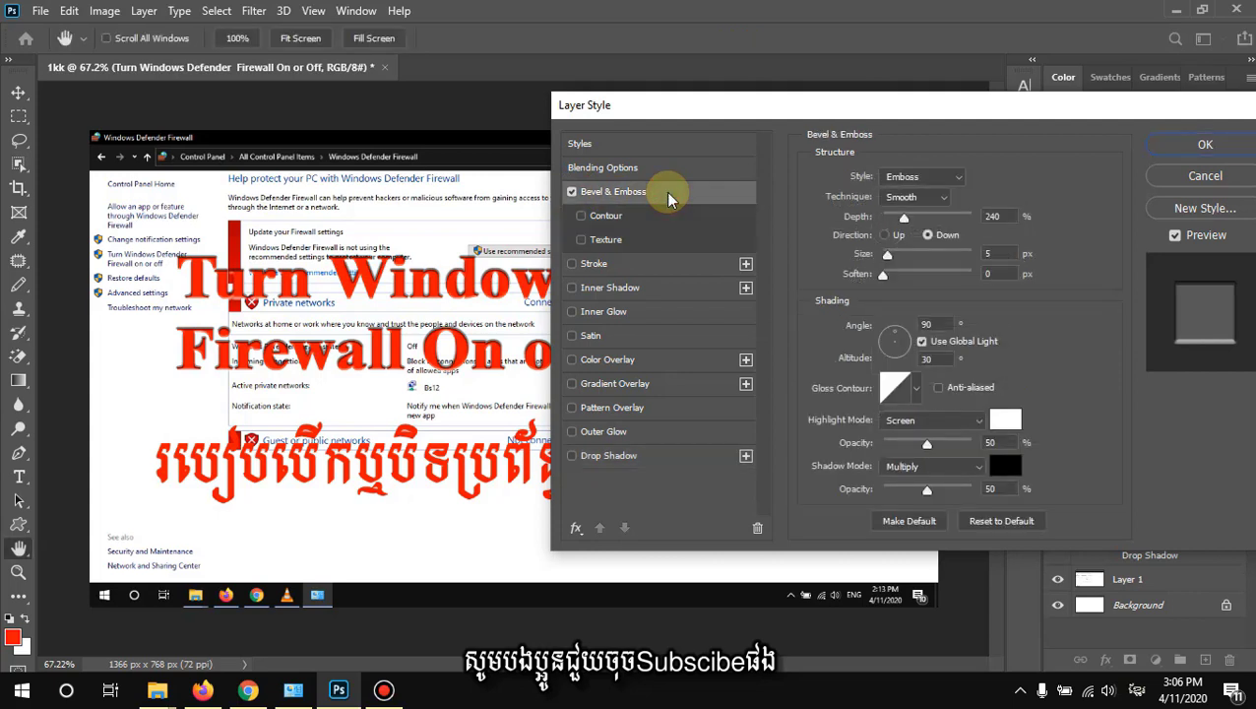
pyautogui.moveTo(639, 114); pyautogui.dragTo(637, 115)
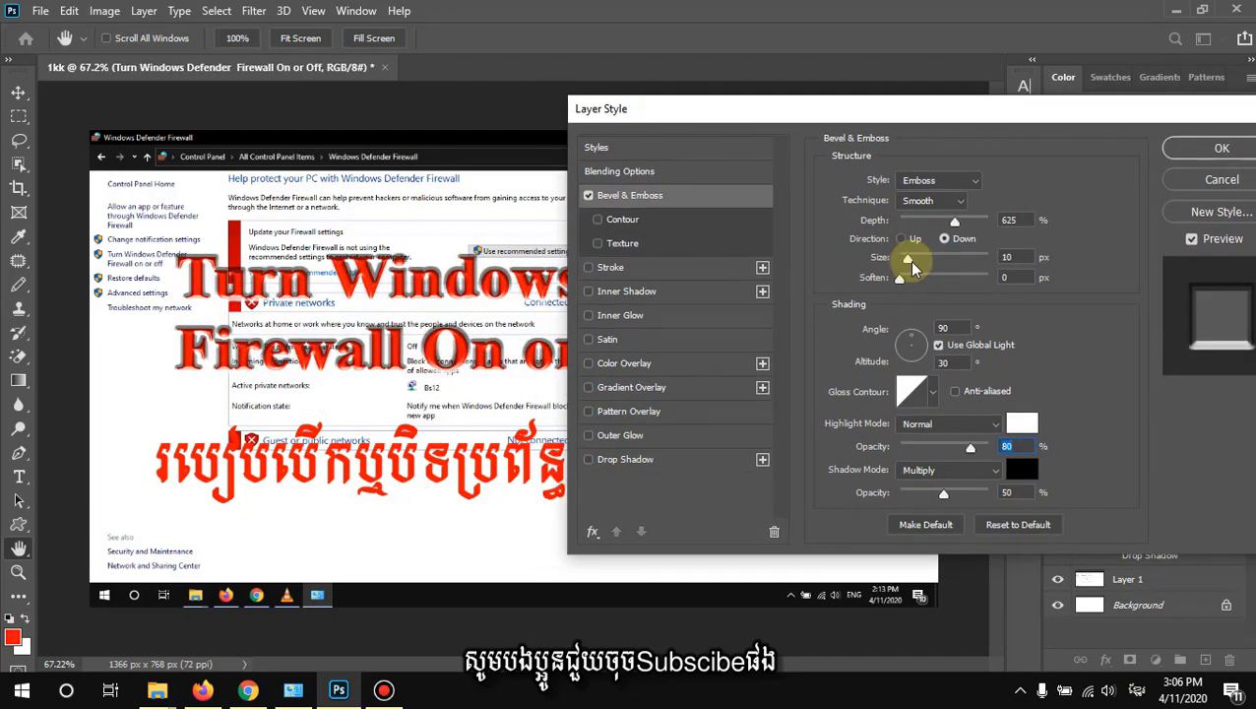
pyautogui.moveTo(913, 261); pyautogui.dragTo(911, 263)
pyautogui.moveTo(971, 448)
pyautogui.mouseDown()
pyautogui.moveTo(986, 448)
pyautogui.moveTo(733, 465)
pyautogui.moveTo(965, 448)
pyautogui.mouseUp()
pyautogui.click(946, 470)
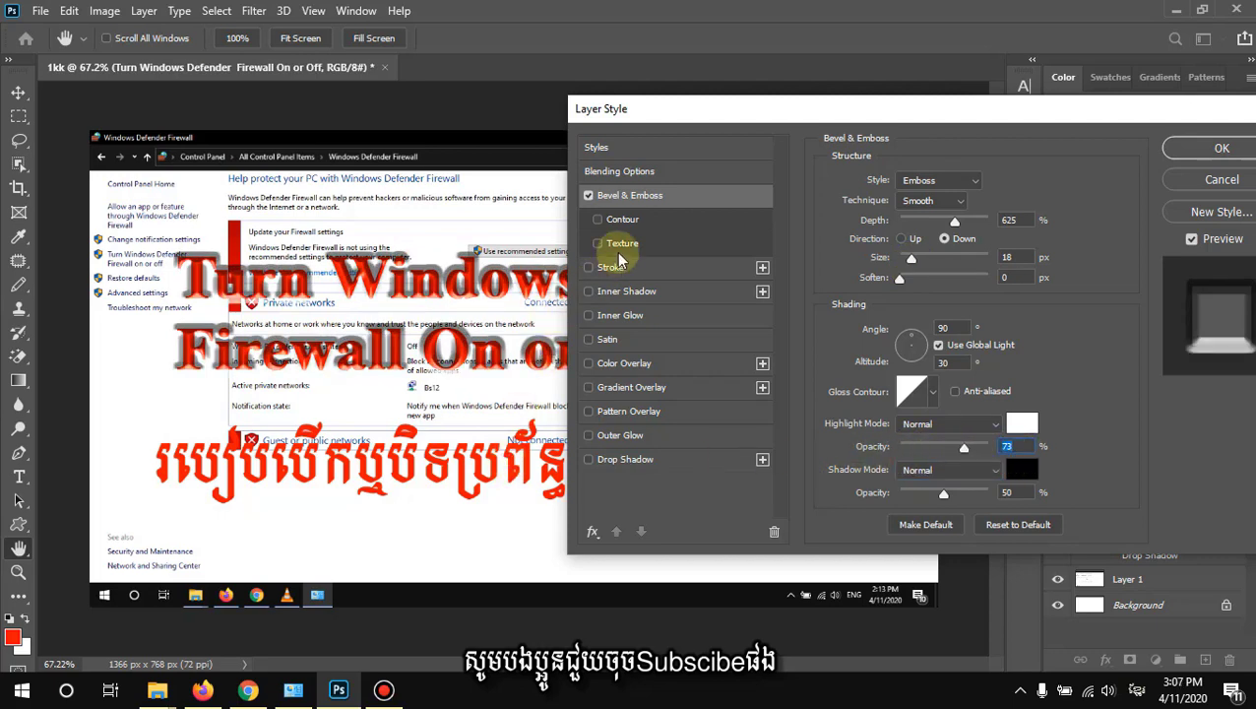
pyautogui.click(622, 220)
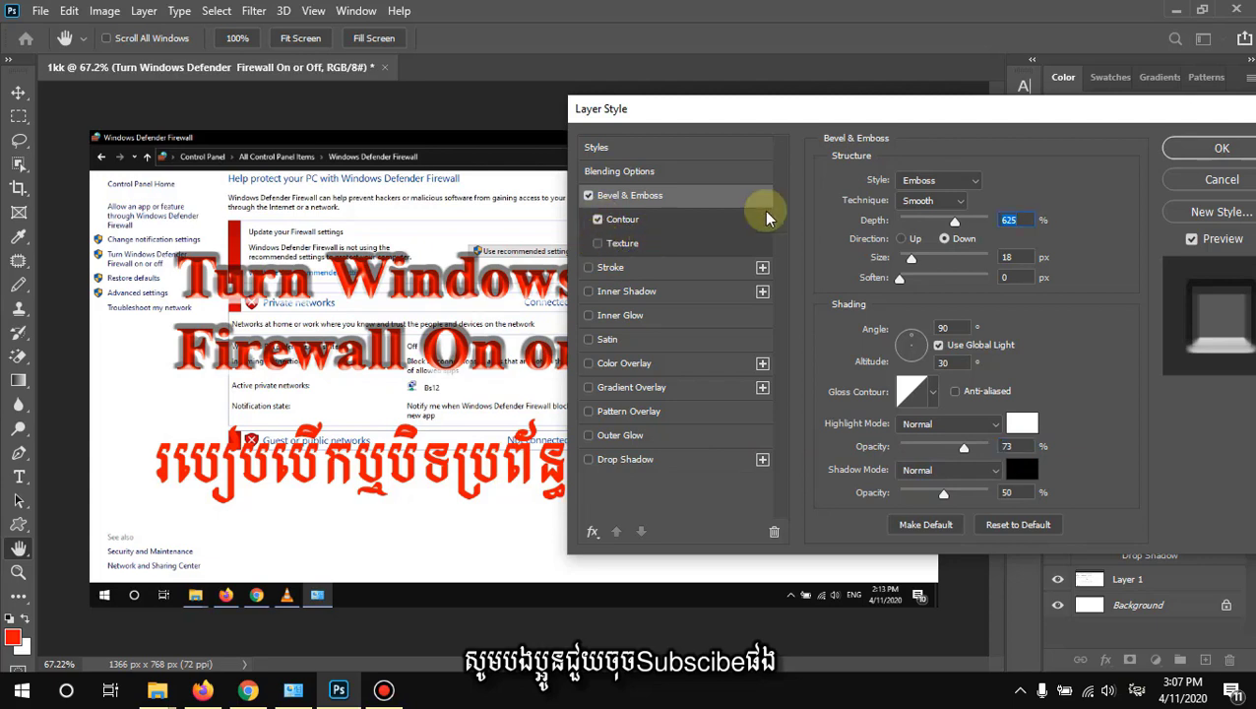
pyautogui.click(623, 244)
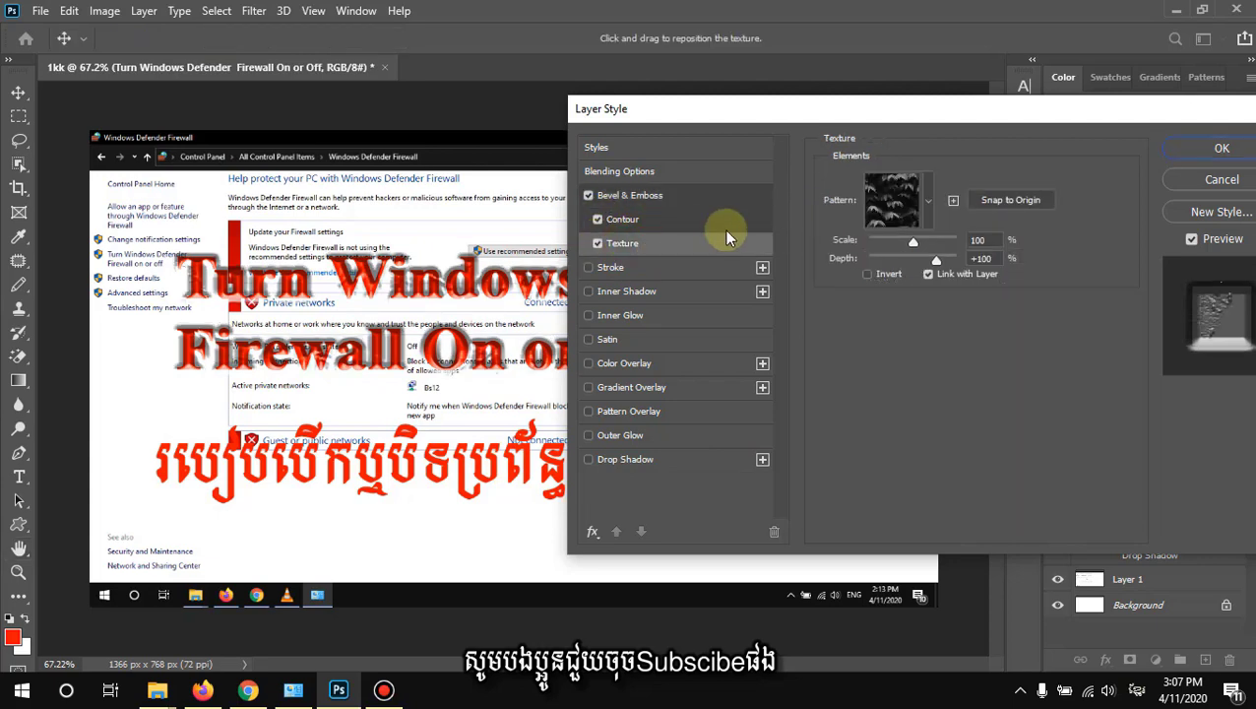
pyautogui.click(928, 201)
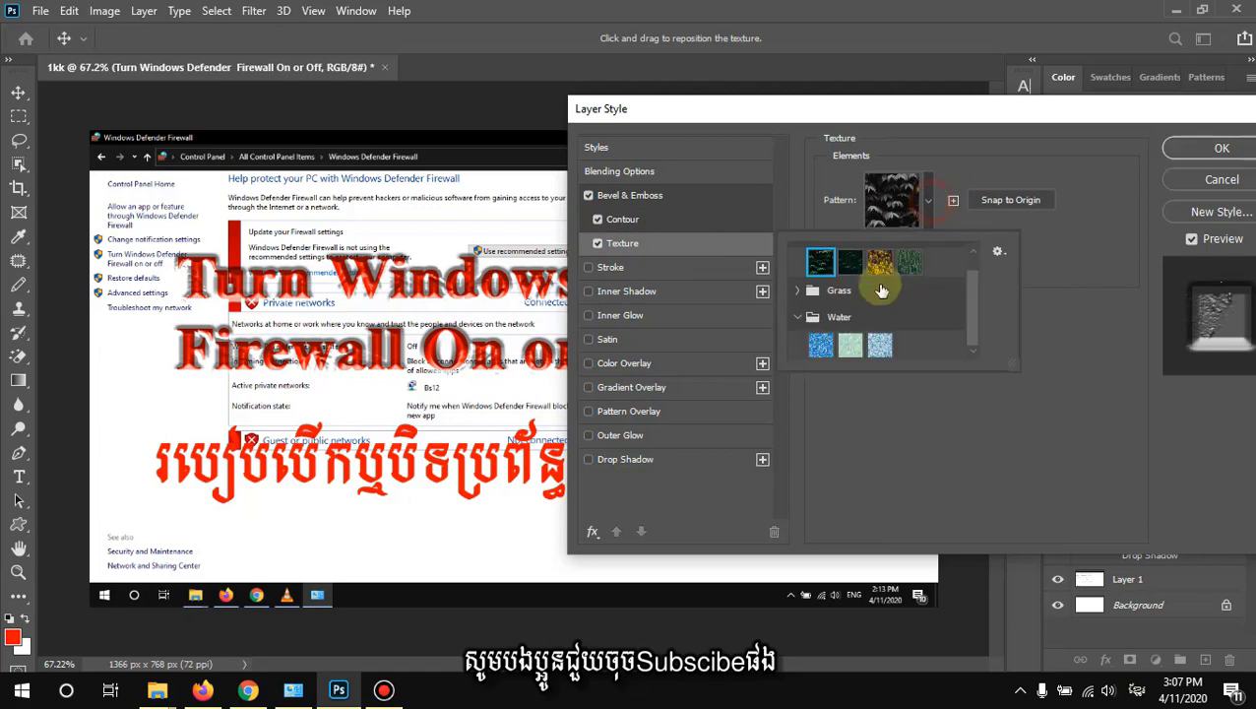
pyautogui.click(849, 261)
pyautogui.click(907, 260)
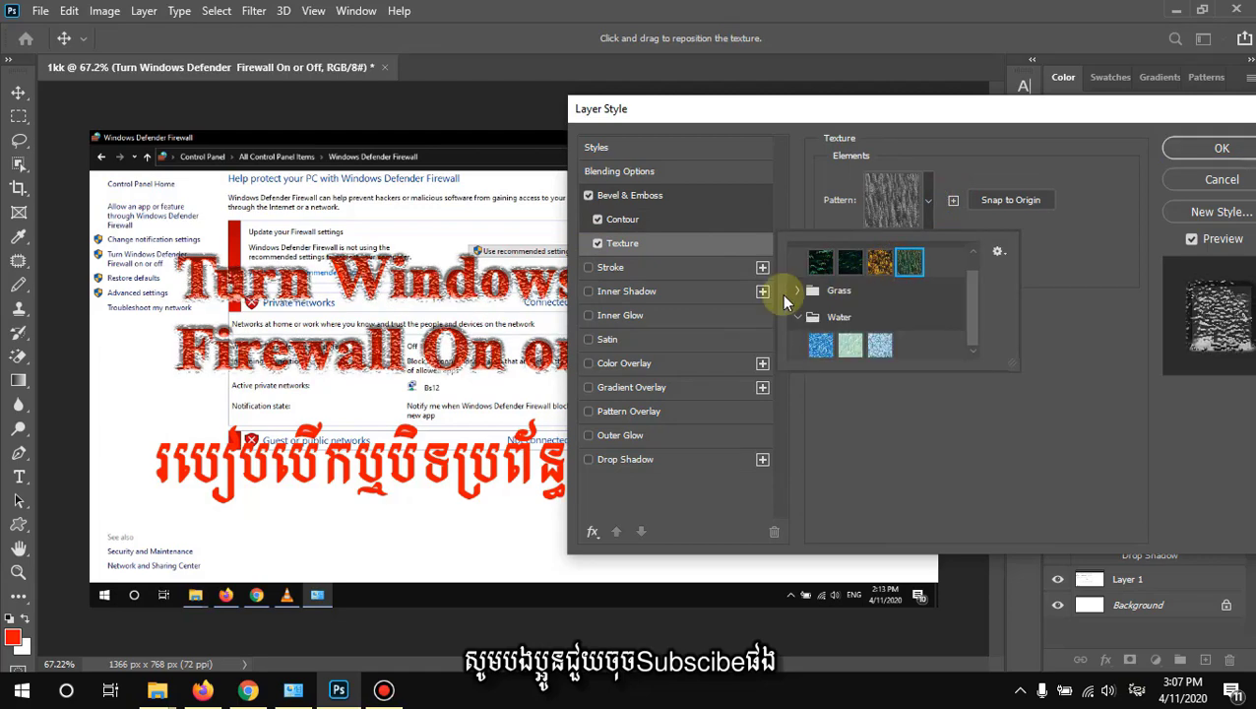
pyautogui.click(880, 344)
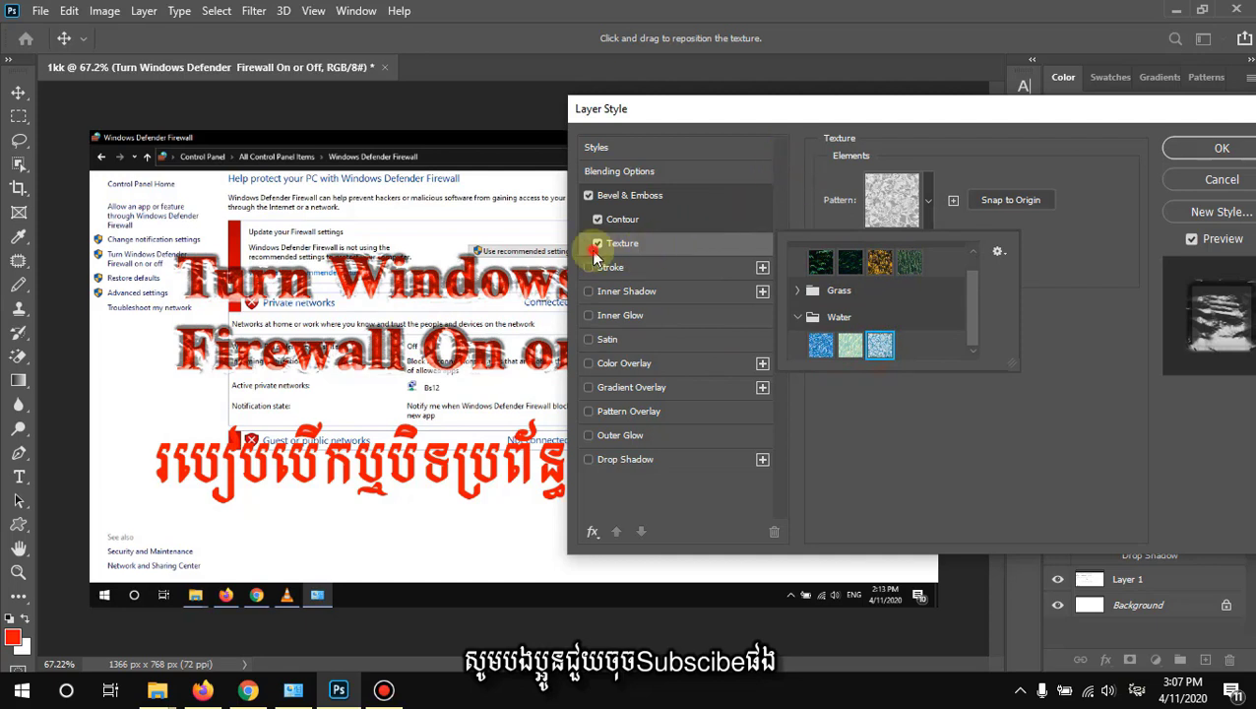
pyautogui.click(595, 254)
pyautogui.click(597, 243)
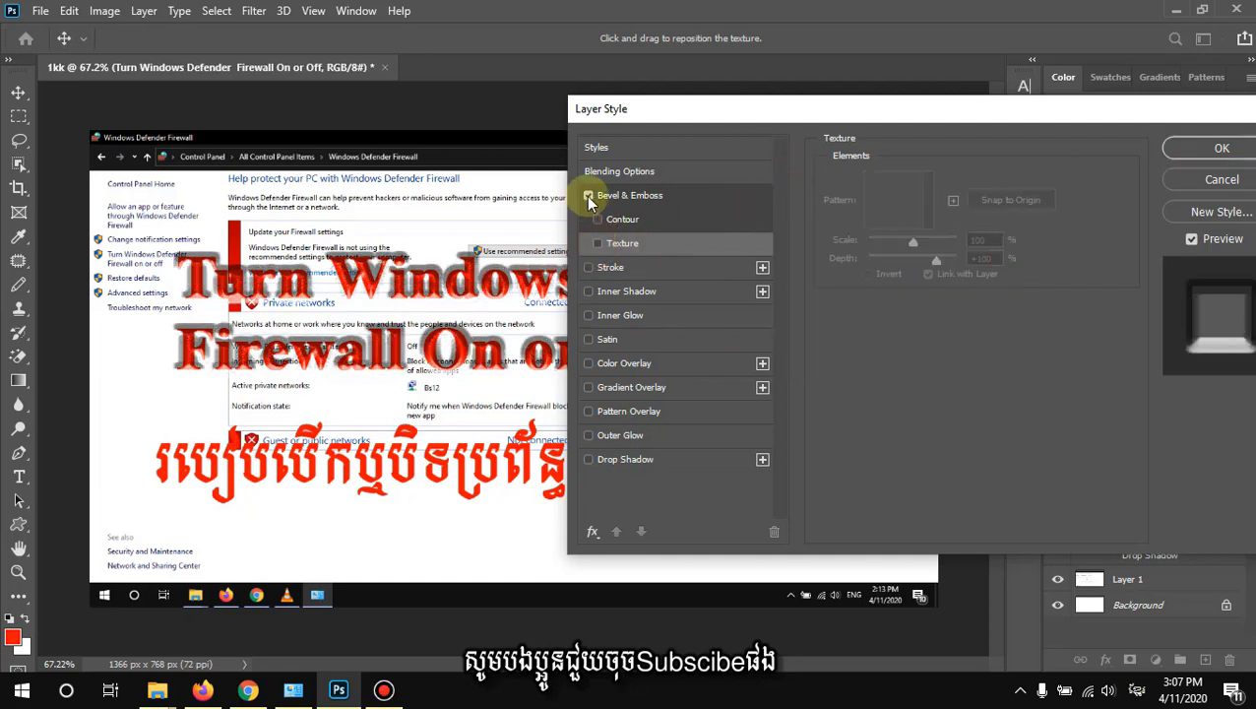
pyautogui.click(589, 195)
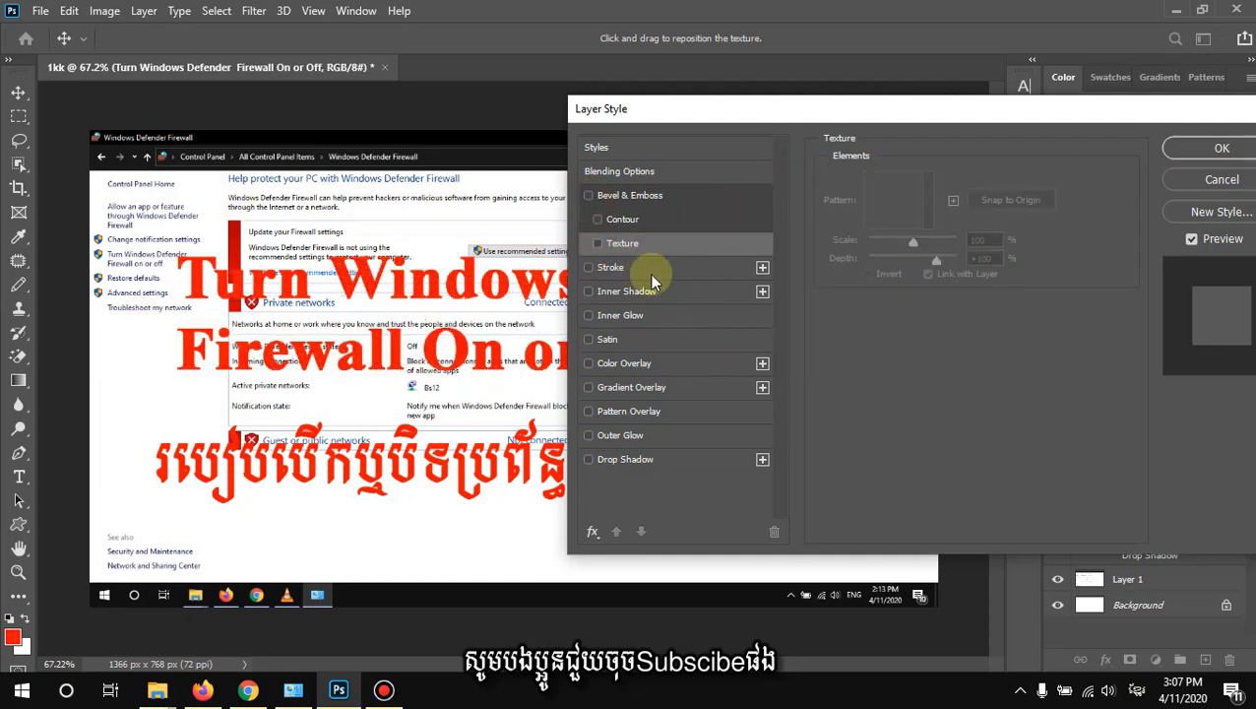
# - Enable only the 8 px black Stroke and yellow Color Overlay on the title and confirm
pyautogui.click(625, 268)
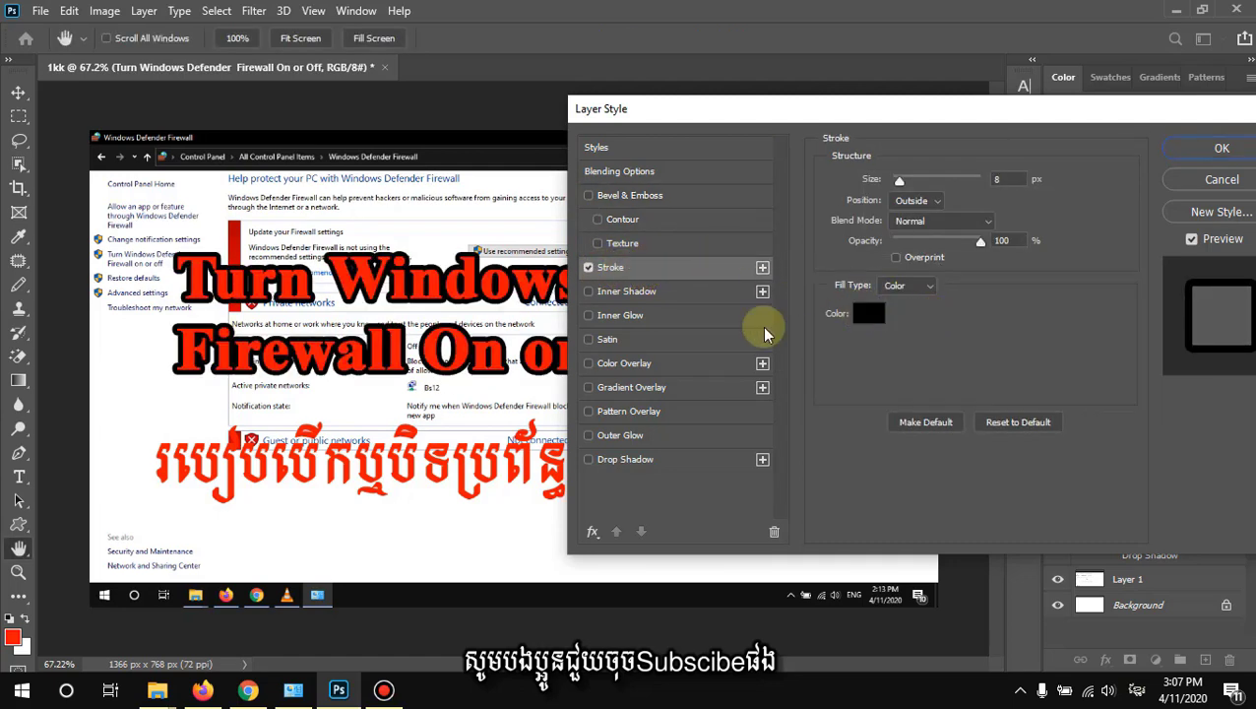
pyautogui.click(653, 364)
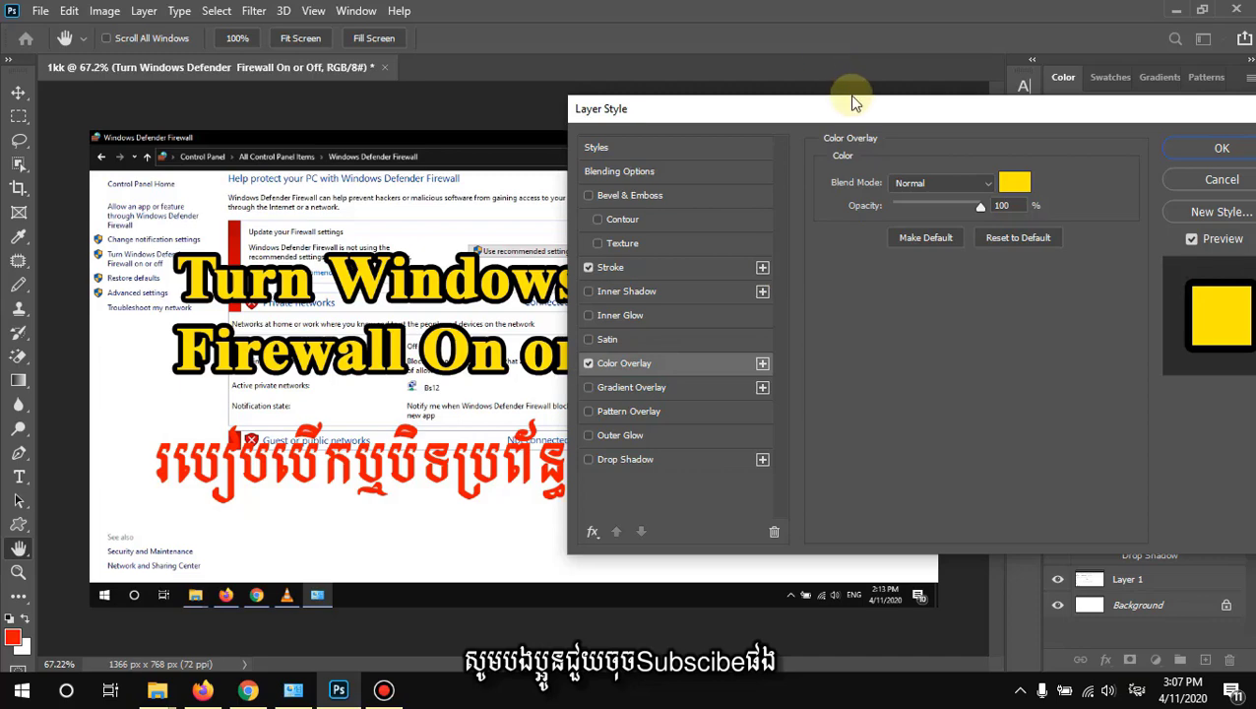
pyautogui.click(836, 128)
pyautogui.moveTo(796, 123); pyautogui.dragTo(580, 128)
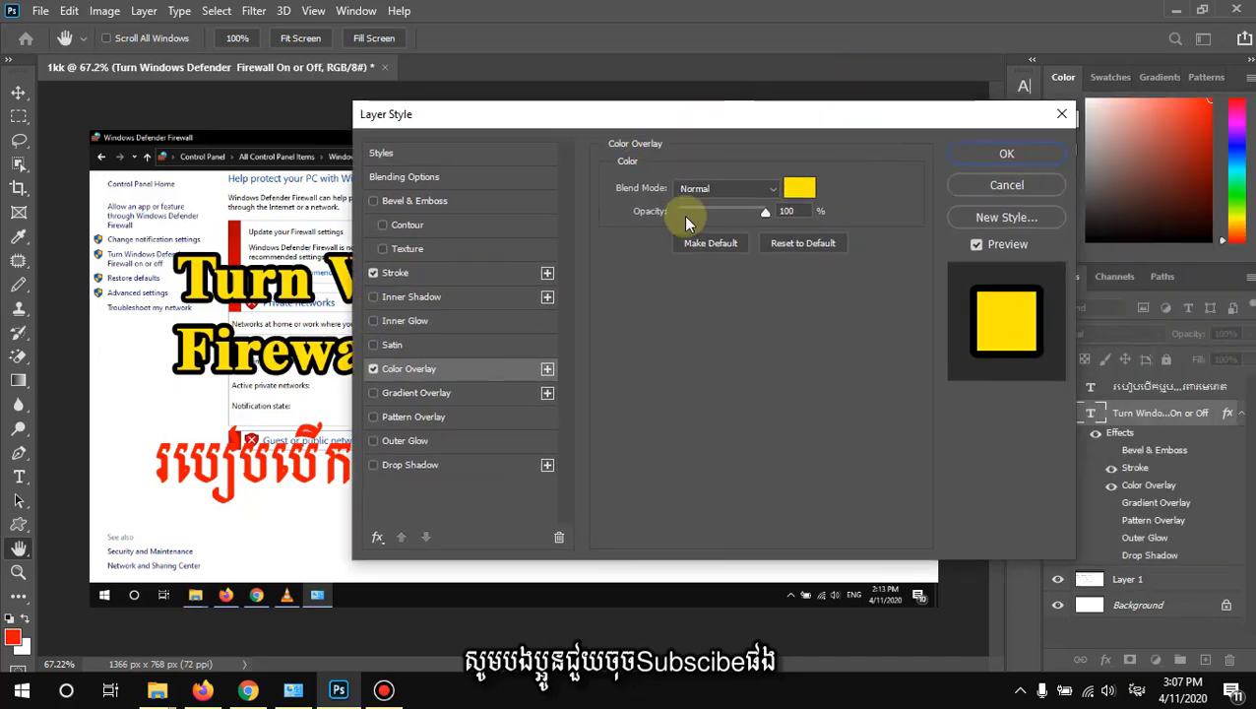
pyautogui.click(985, 155)
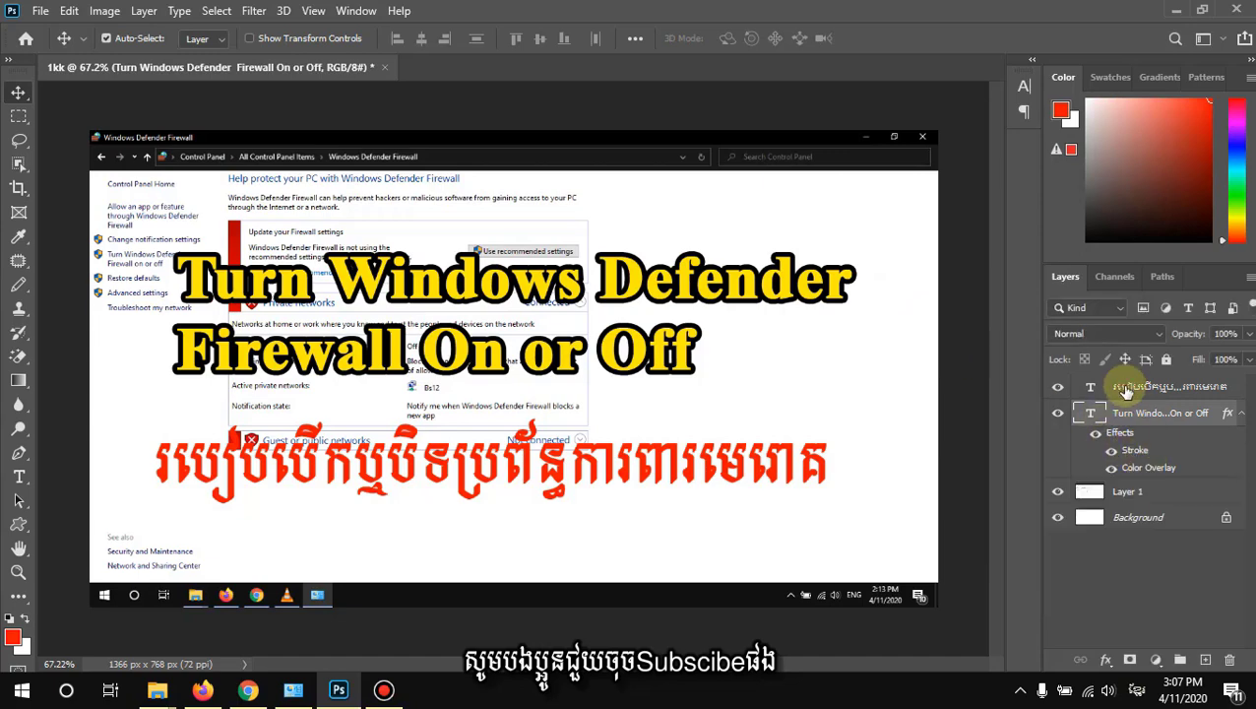
# - Open Layer Style for the Khmer subtitle, try a Normal-blend Inner Shadow, then turn it off
pyautogui.click(1123, 391)
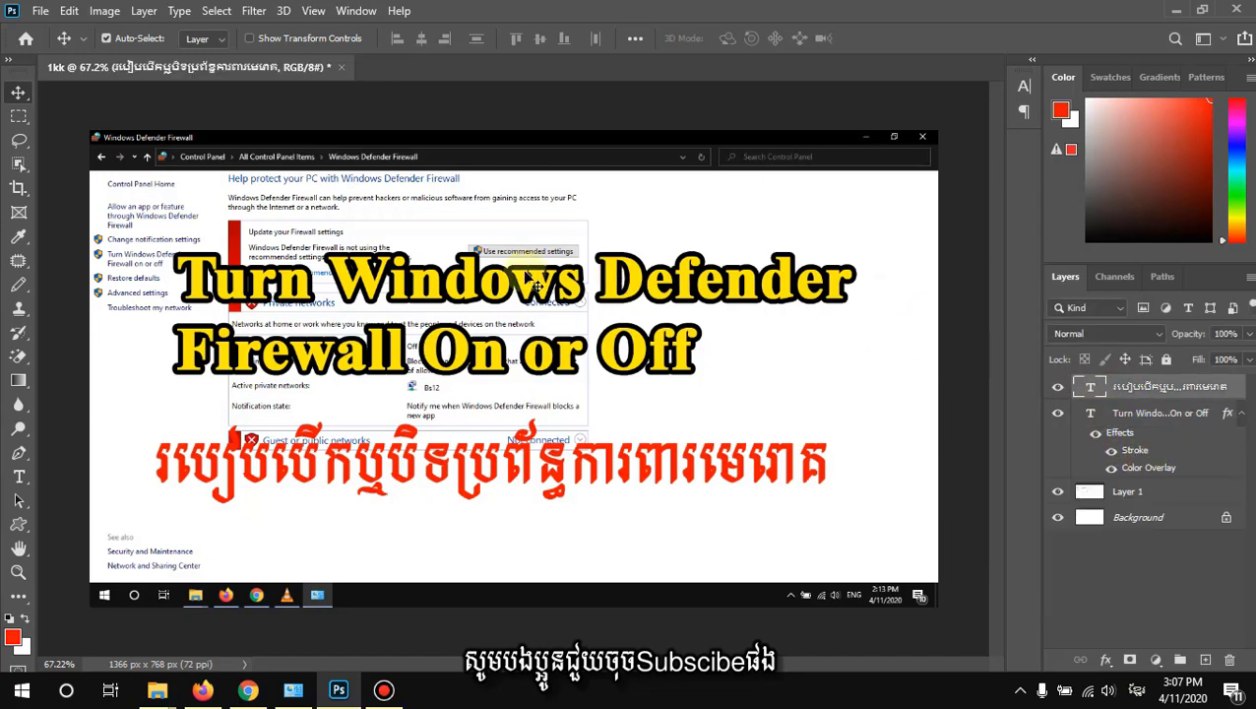
pyautogui.click(143, 12)
pyautogui.click(233, 191)
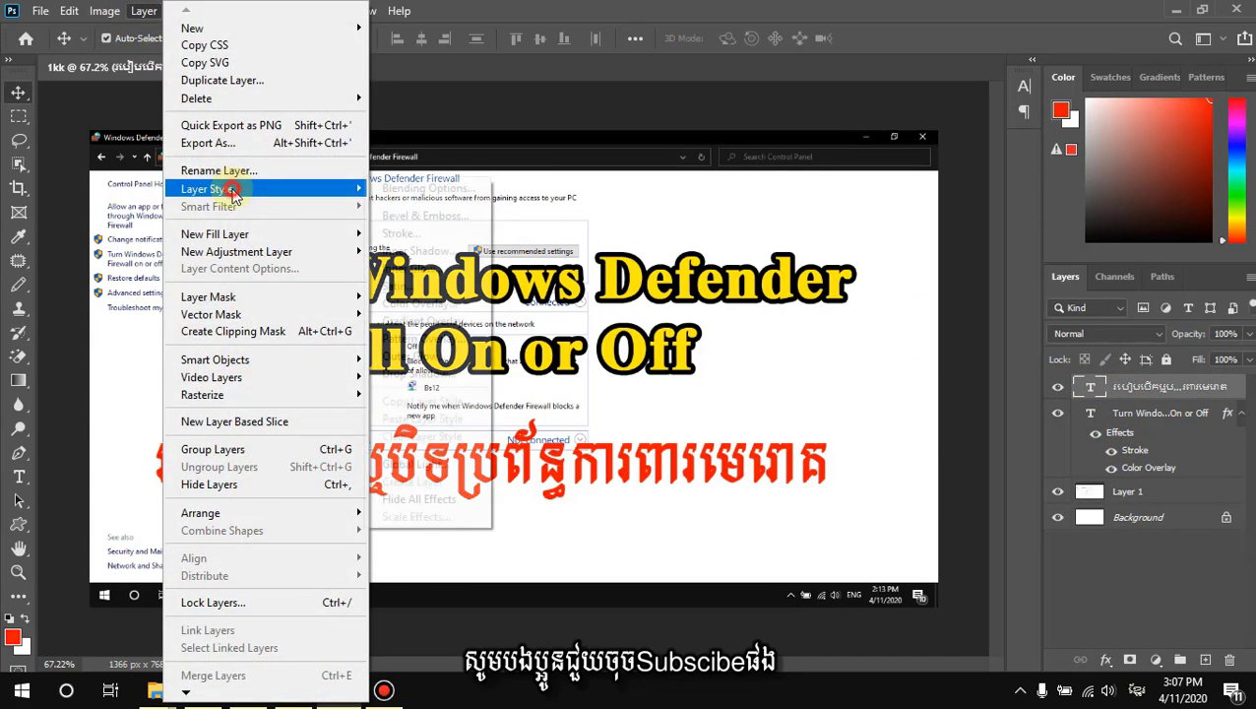
pyautogui.click(424, 250)
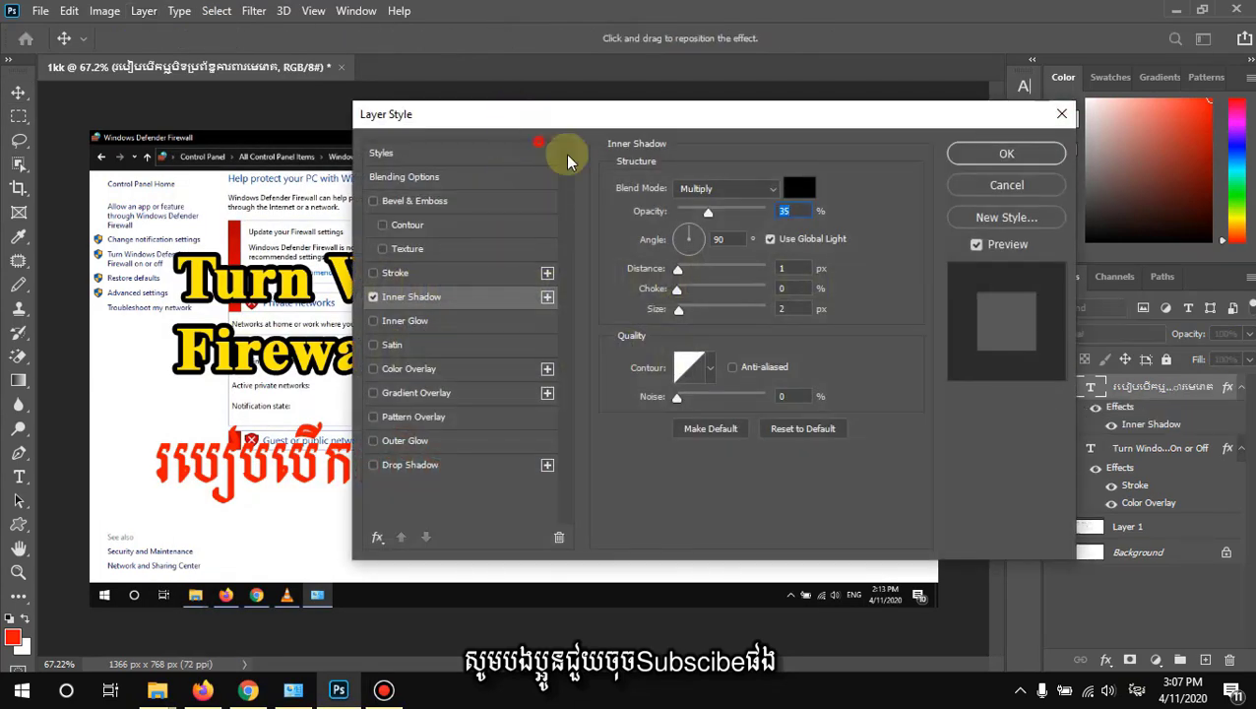
pyautogui.moveTo(521, 131); pyautogui.dragTo(554, 107)
pyautogui.click(767, 167)
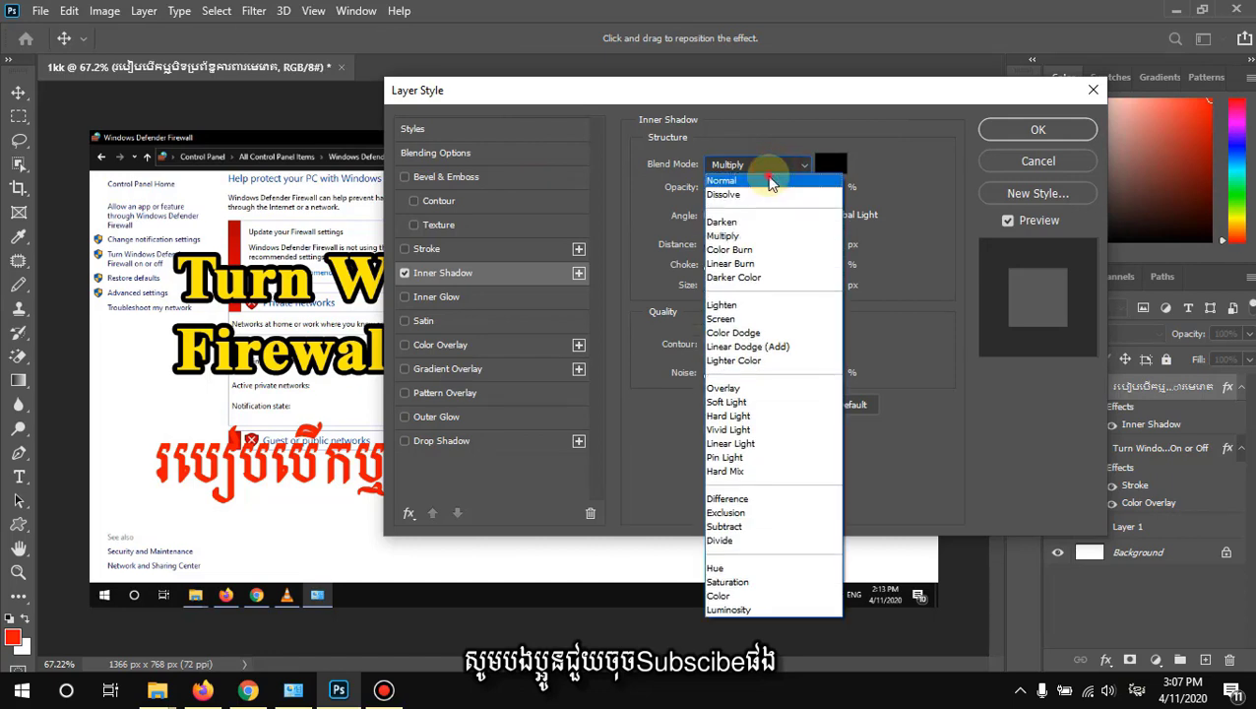
pyautogui.click(770, 183)
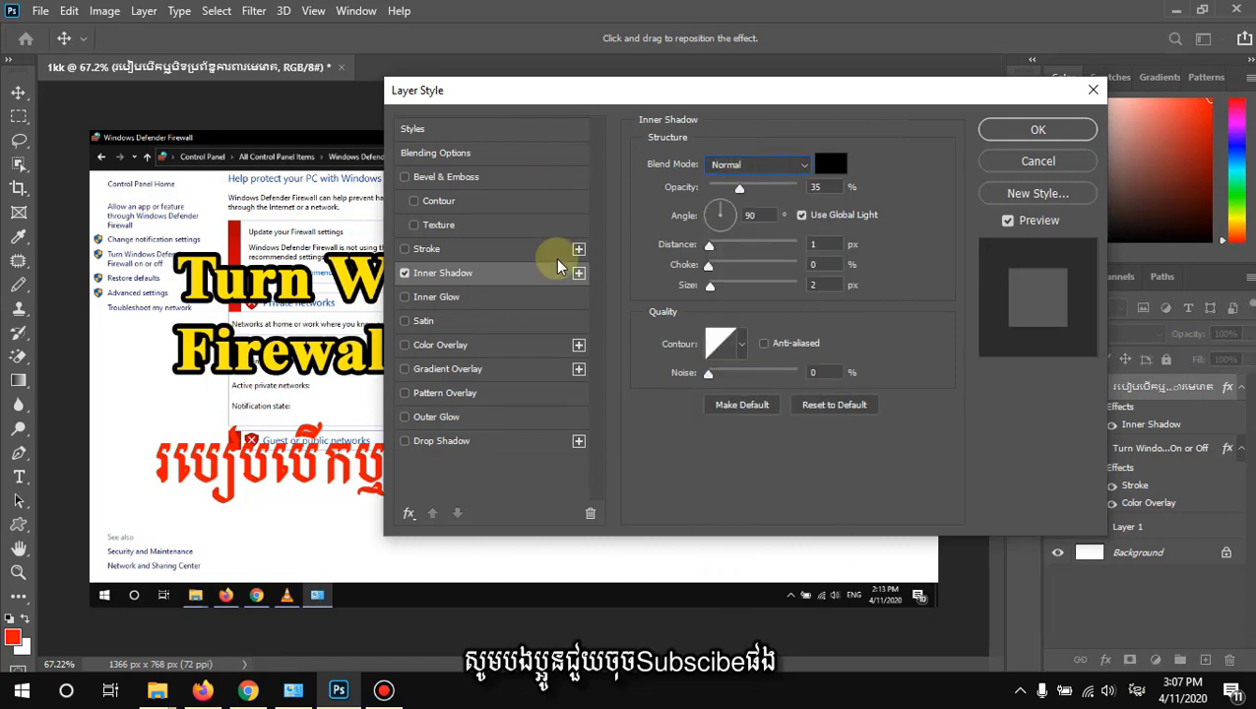
pyautogui.click(426, 254)
# - Give the Khmer subtitle a white stroke outline
pyautogui.moveTo(589, 98); pyautogui.dragTo(602, 146)
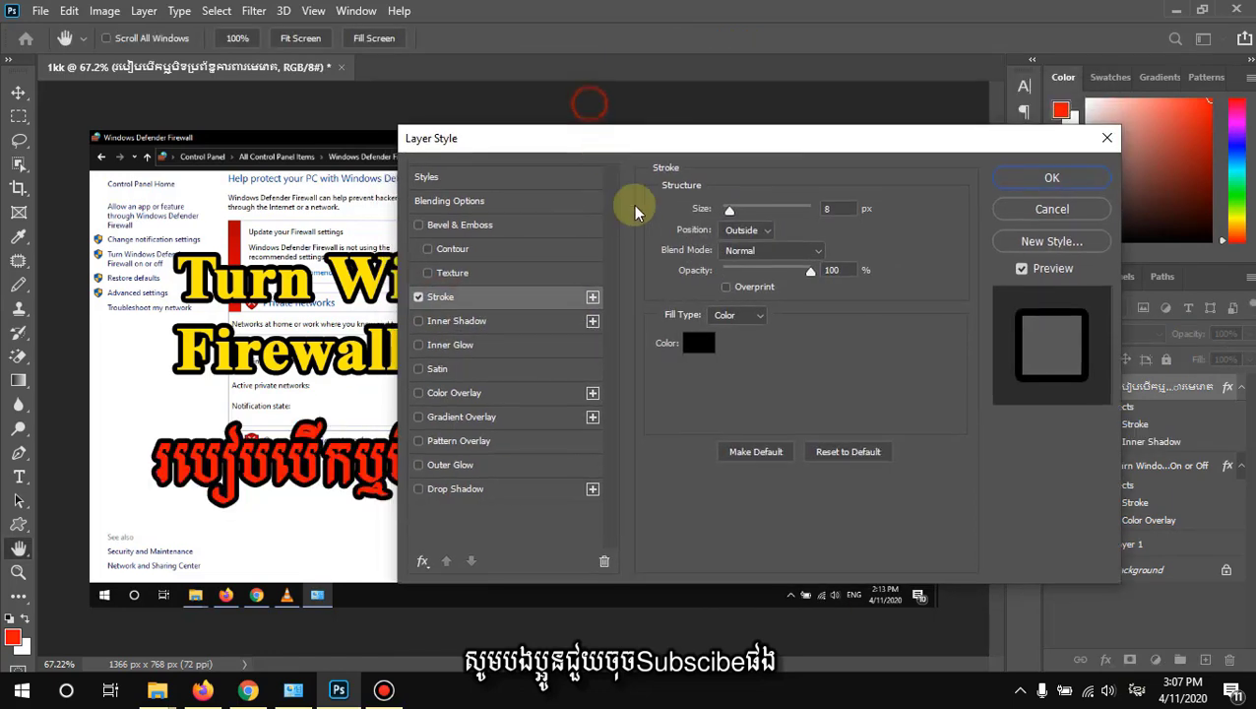
pyautogui.moveTo(689, 138); pyautogui.dragTo(689, 76)
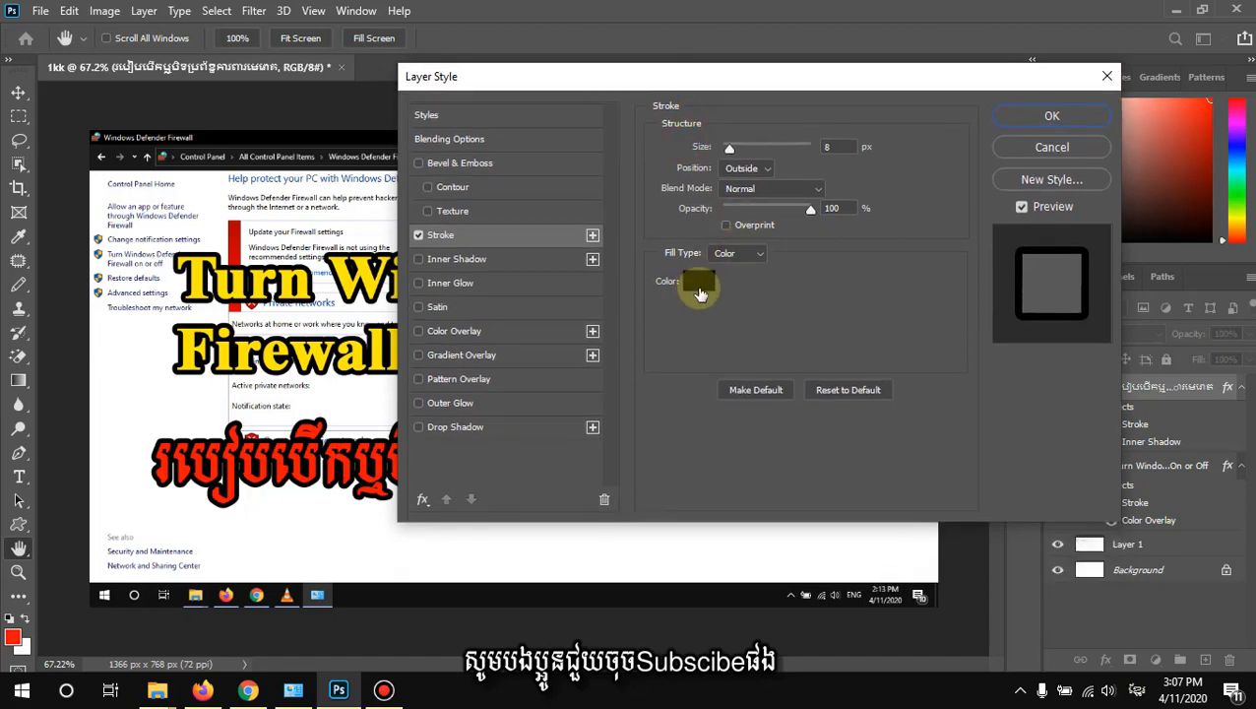
pyautogui.click(700, 292)
pyautogui.moveTo(681, 317); pyautogui.dragTo(569, 225)
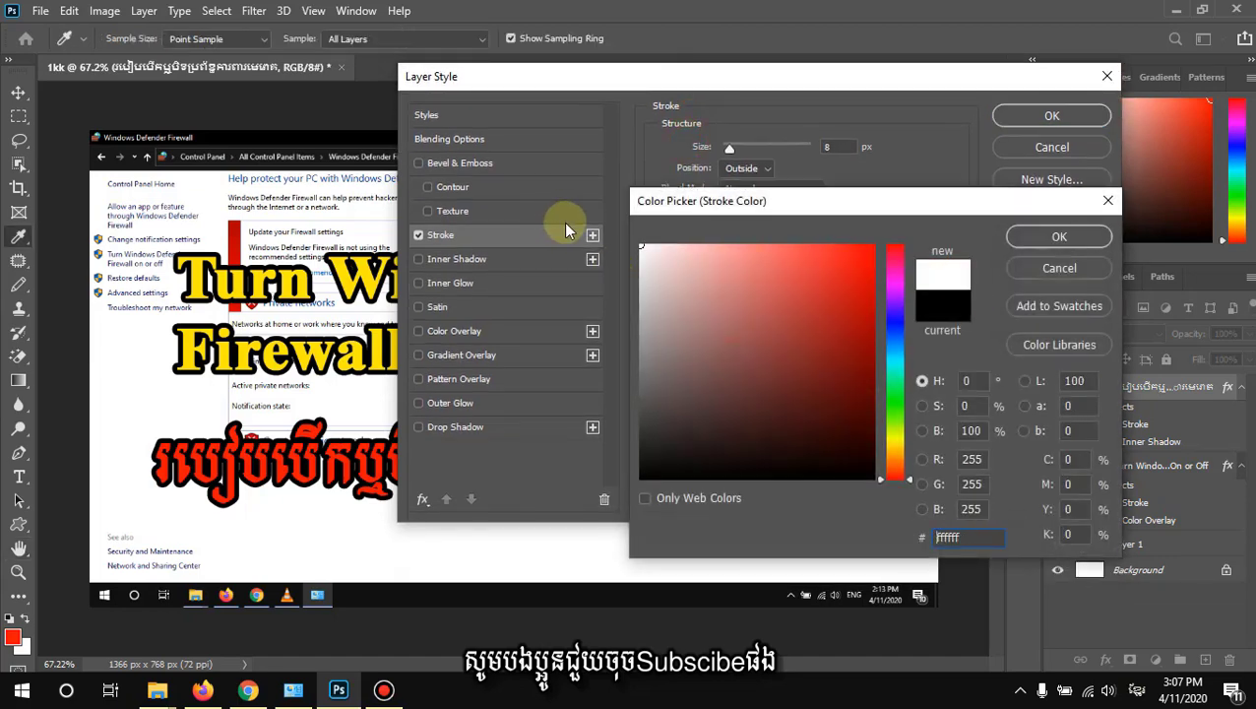
pyautogui.click(1029, 236)
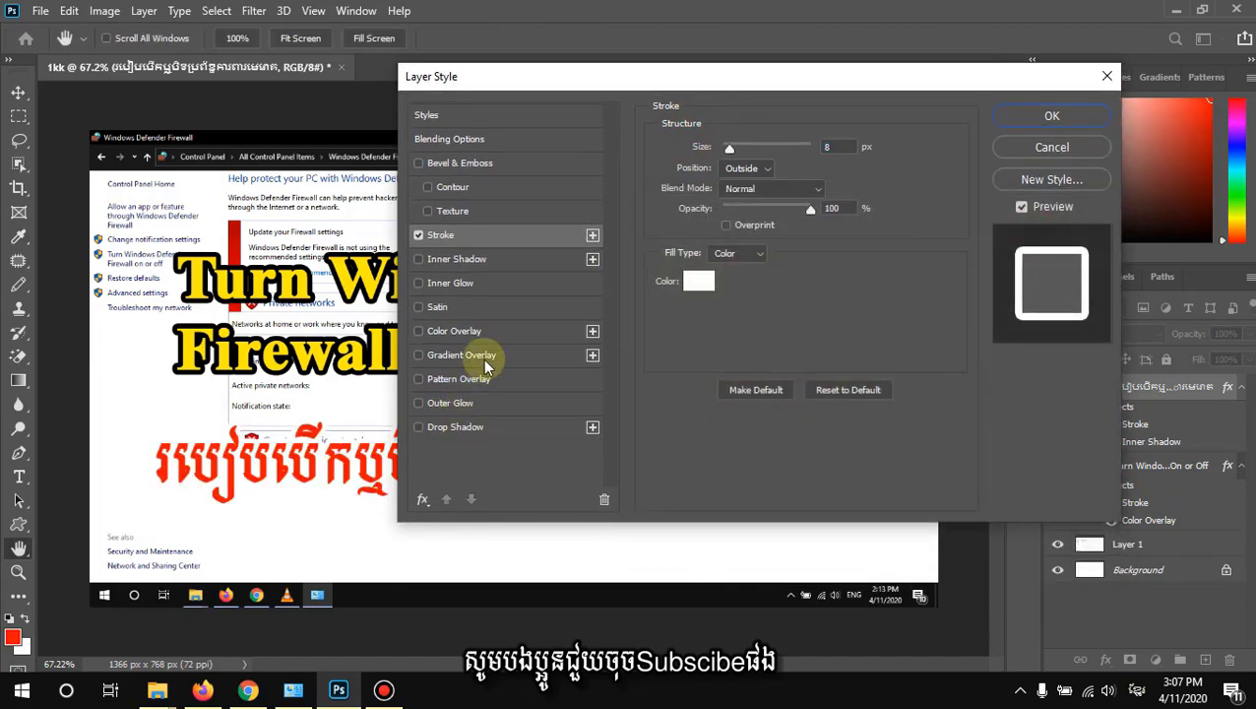
# - Add a blue Color Overlay fill to the Khmer subtitle
pyautogui.click(493, 335)
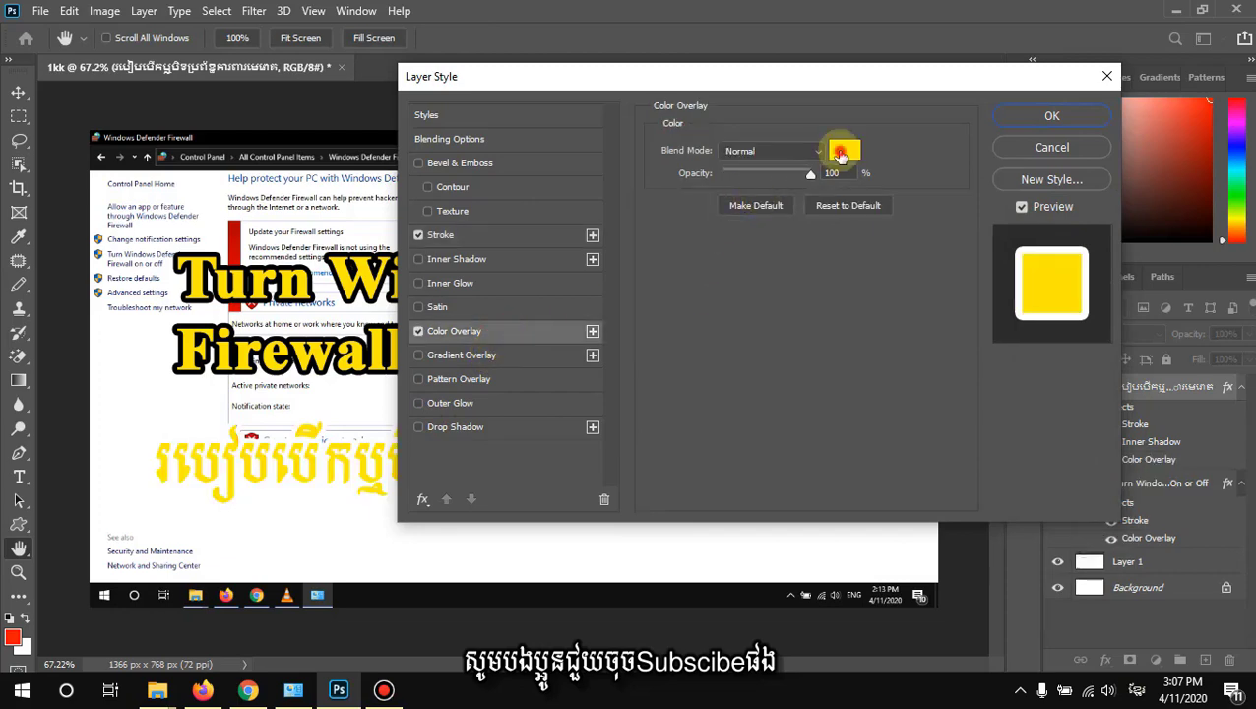
pyautogui.click(842, 152)
pyautogui.click(895, 317)
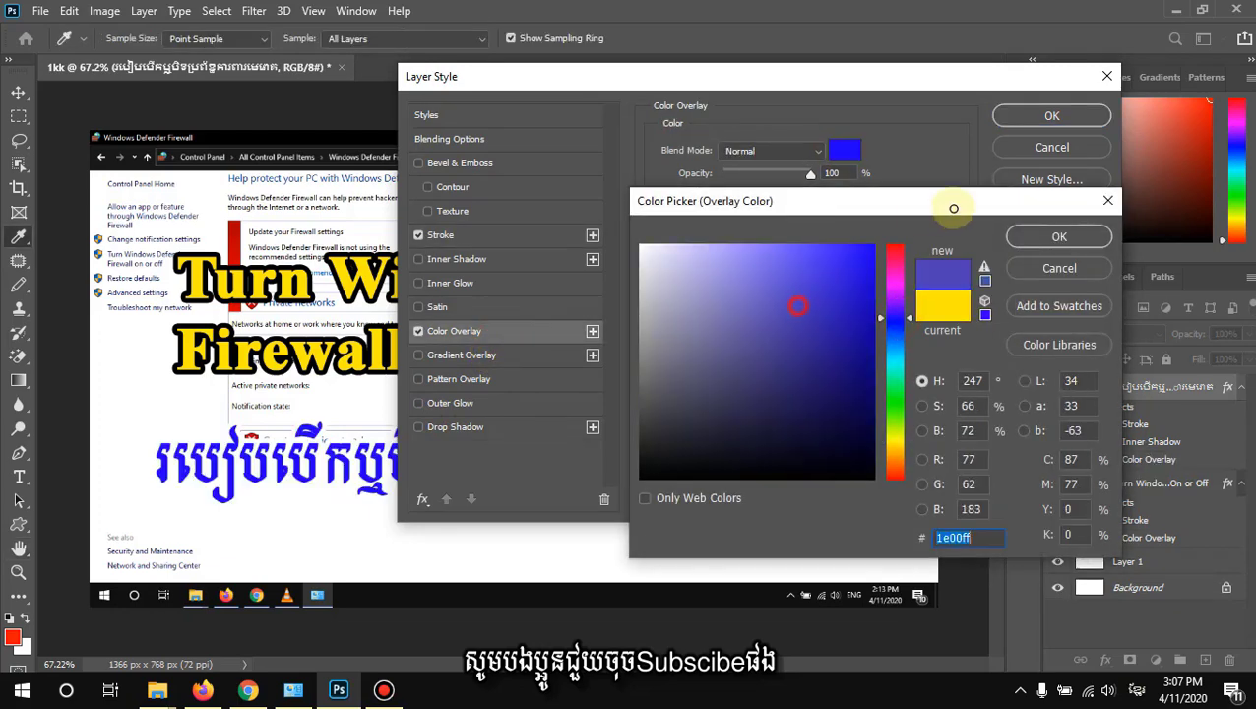
pyautogui.click(1044, 234)
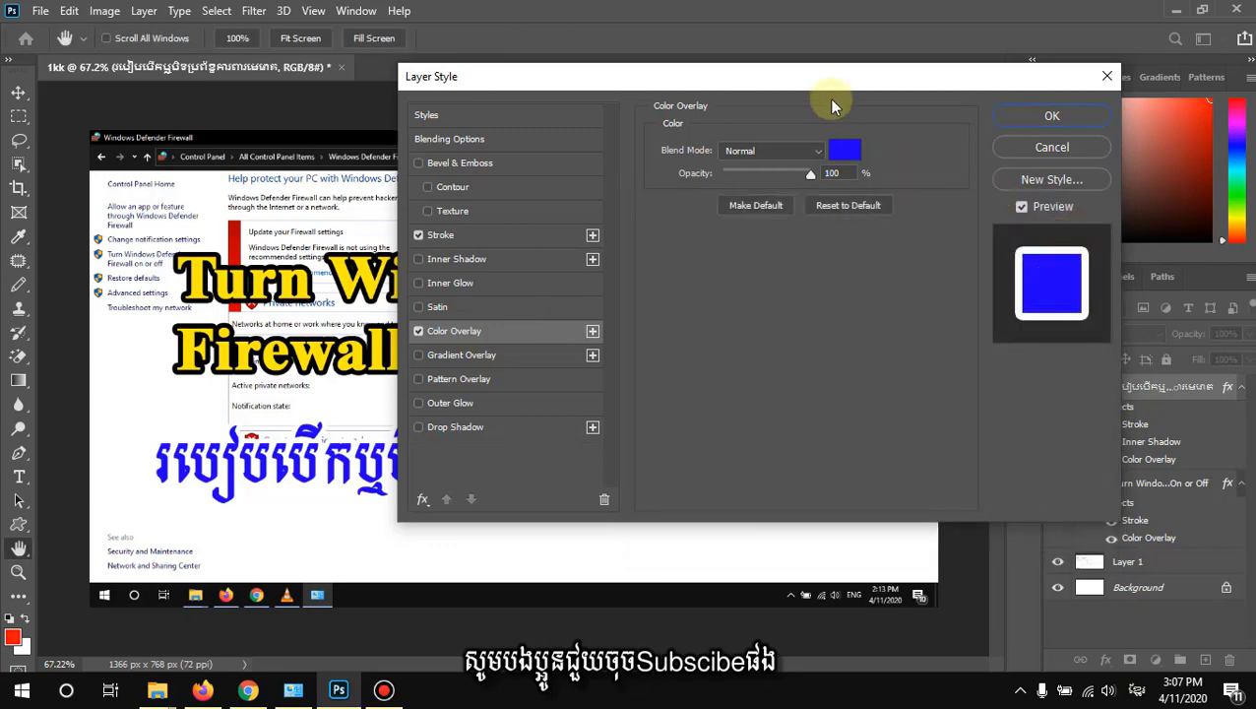
pyautogui.moveTo(827, 79)
pyautogui.mouseDown()
pyautogui.moveTo(1187, 500)
pyautogui.moveTo(792, 125)
pyautogui.moveTo(763, 130)
pyautogui.mouseUp()
# - Apply the subtitle styles, then shrink the English title and move it up and right
pyautogui.click(990, 167)
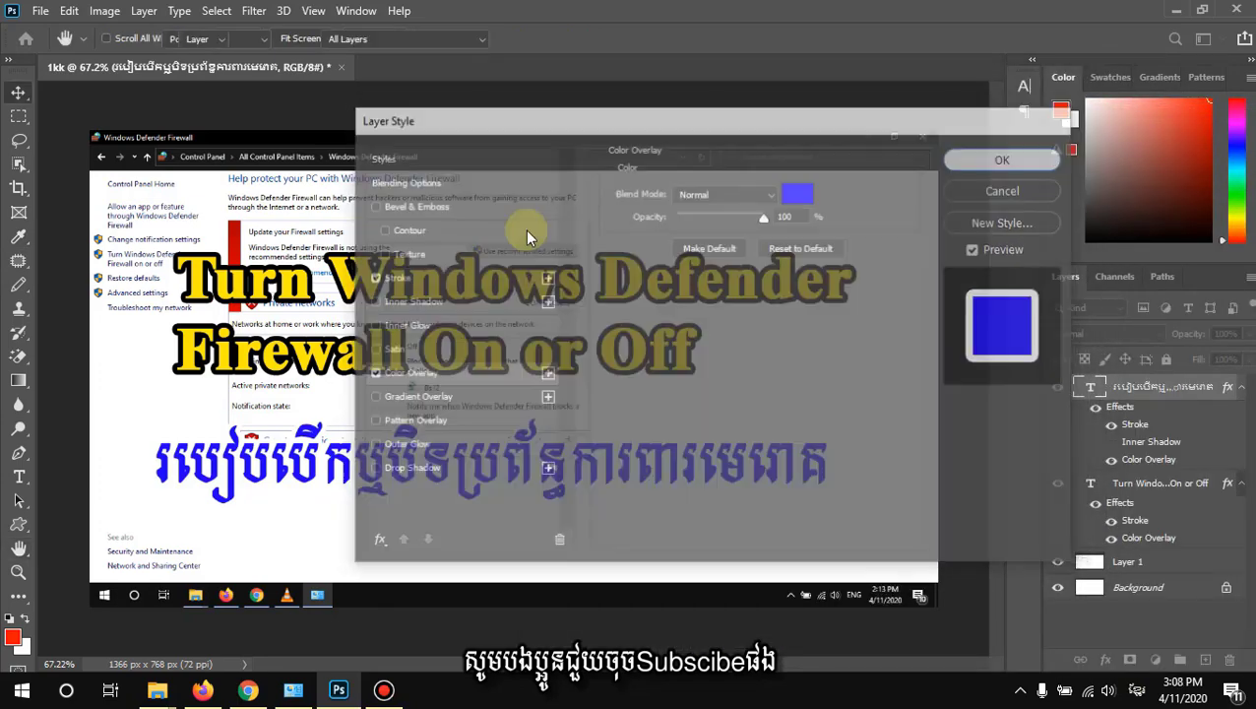
pyautogui.press('v')
pyautogui.moveTo(452, 299)
pyautogui.mouseDown()
pyautogui.moveTo(430, 282)
pyautogui.moveTo(456, 297)
pyautogui.mouseUp()
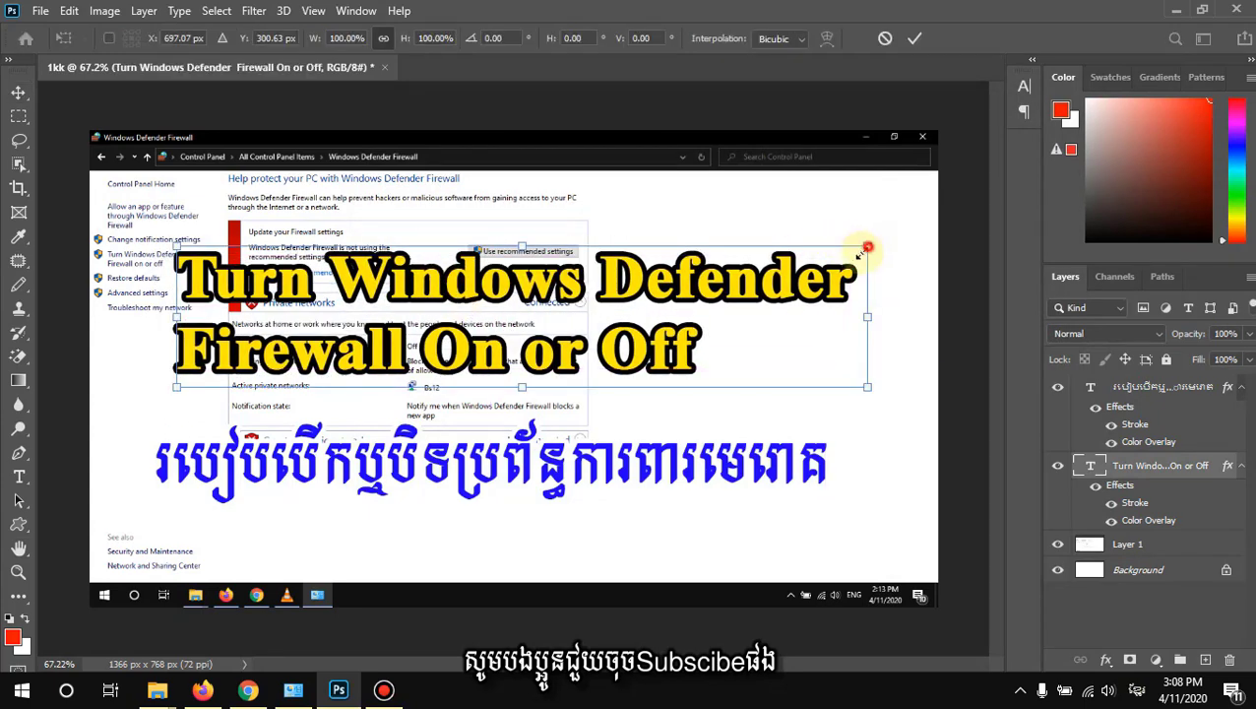
pyautogui.moveTo(867, 247); pyautogui.dragTo(766, 294)
pyautogui.moveTo(634, 306)
pyautogui.mouseDown()
pyautogui.moveTo(733, 306)
pyautogui.moveTo(706, 350)
pyautogui.moveTo(757, 328)
pyautogui.moveTo(764, 238)
pyautogui.moveTo(764, 272)
pyautogui.mouseUp()
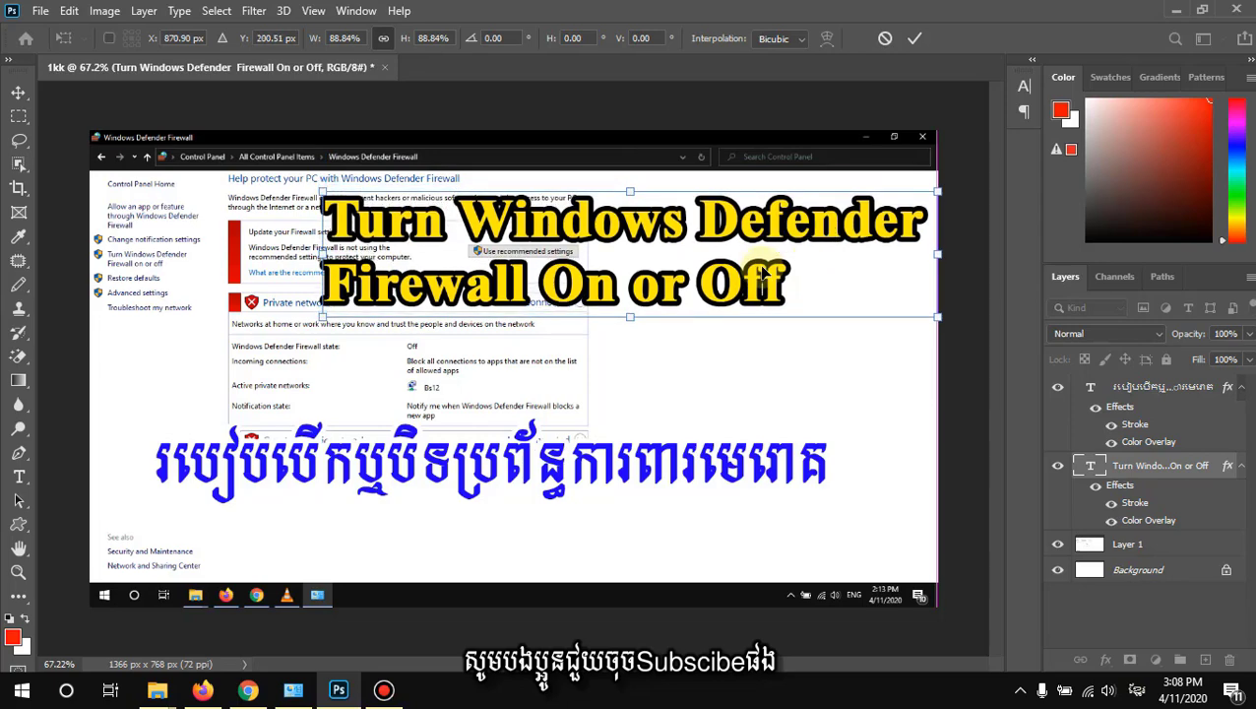
pyautogui.press('Return')
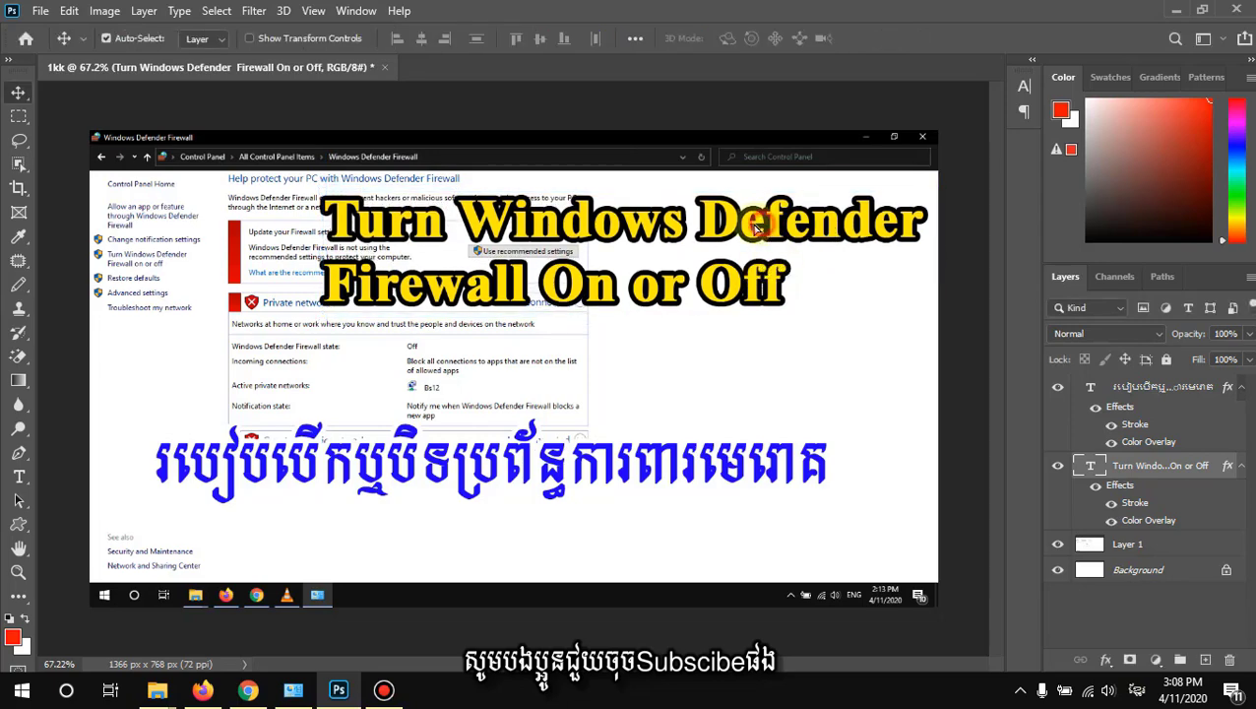
pyautogui.moveTo(756, 227); pyautogui.dragTo(743, 226)
# - Move the Khmer subtitle up under the title and stretch it taller
pyautogui.moveTo(594, 478); pyautogui.dragTo(658, 396)
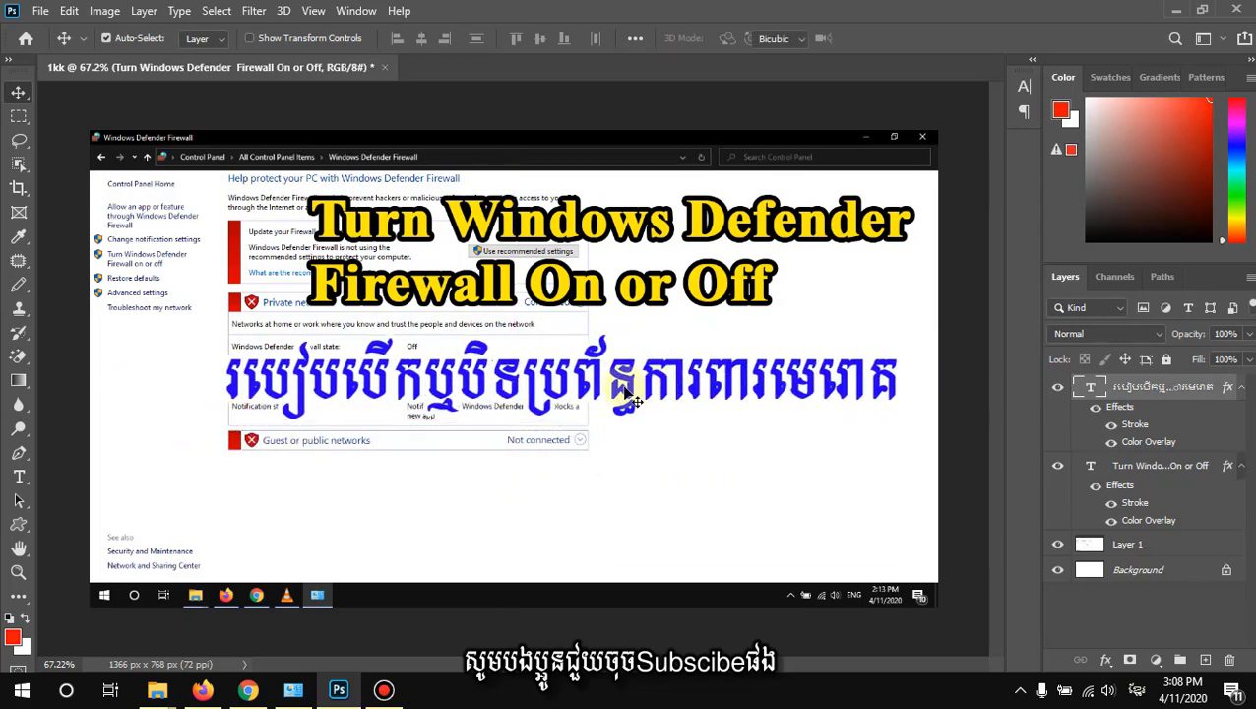
pyautogui.hotkey('ctrl', 't')
pyautogui.moveTo(564, 422); pyautogui.dragTo(569, 445)
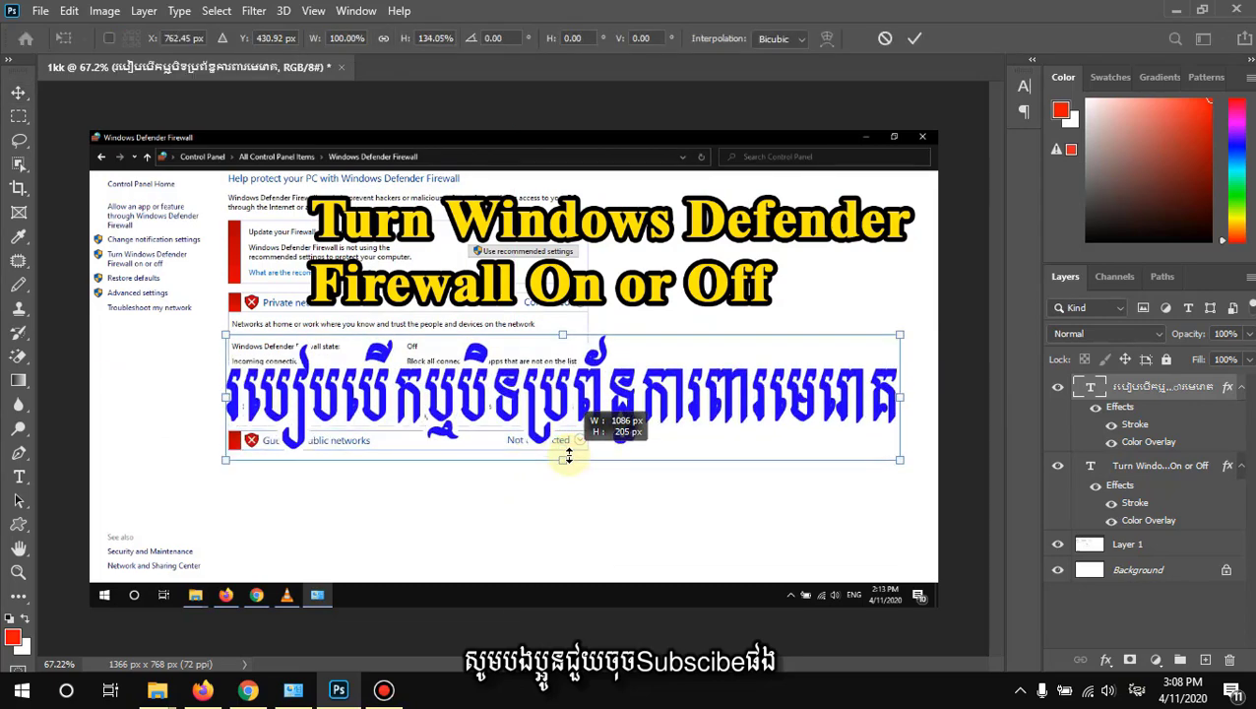
pyautogui.scroll(3, 567, 437)
# - Select all layers from Background to the top and merge the titles, smiley and screenshot with Ctrl+E
pyautogui.scroll(-1, 567, 436)
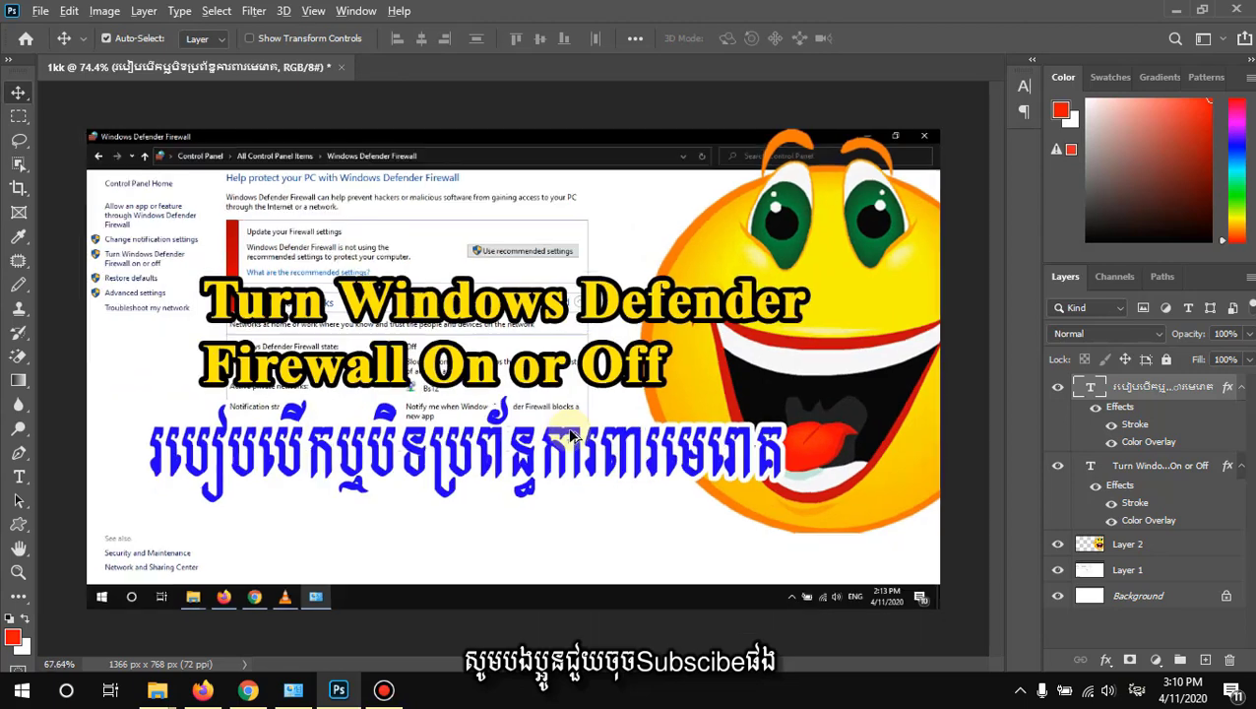
pyautogui.scroll(-2, 567, 436)
pyautogui.scroll(2, 571, 412)
pyautogui.scroll(-1, 571, 412)
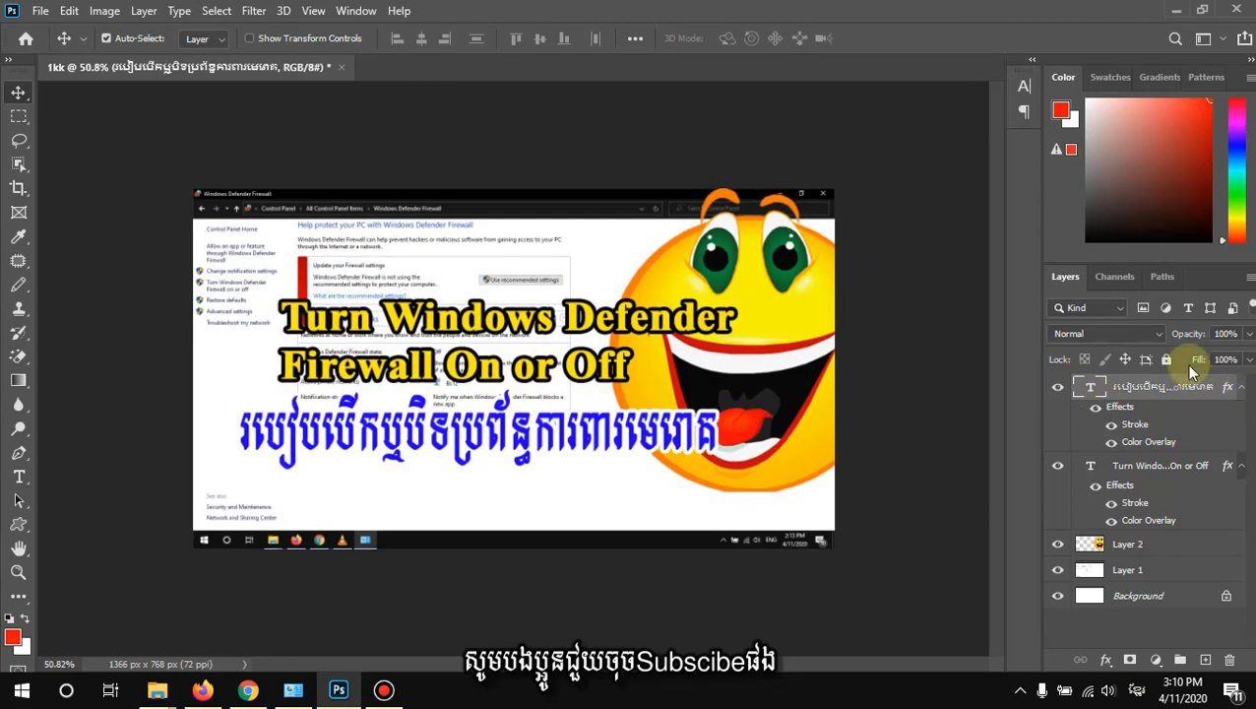
pyautogui.click(1174, 587)
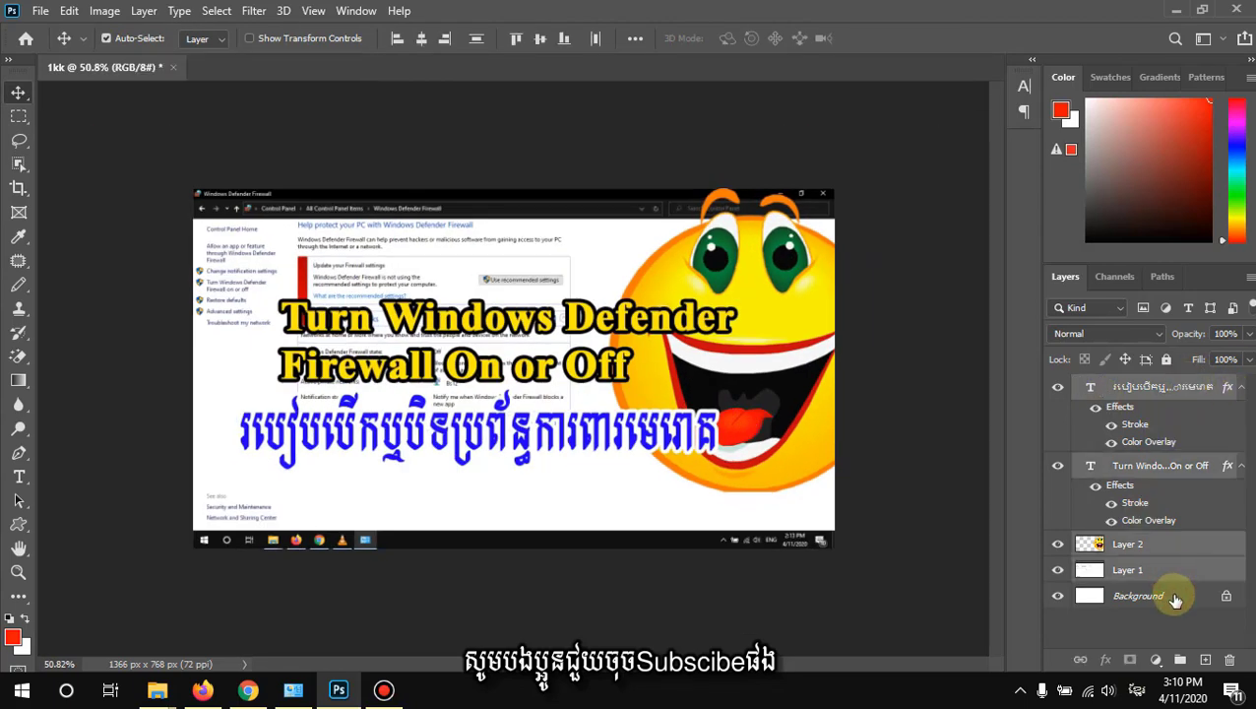
pyautogui.keyDown('shift'); pyautogui.click(1123, 391); pyautogui.keyUp('shift')
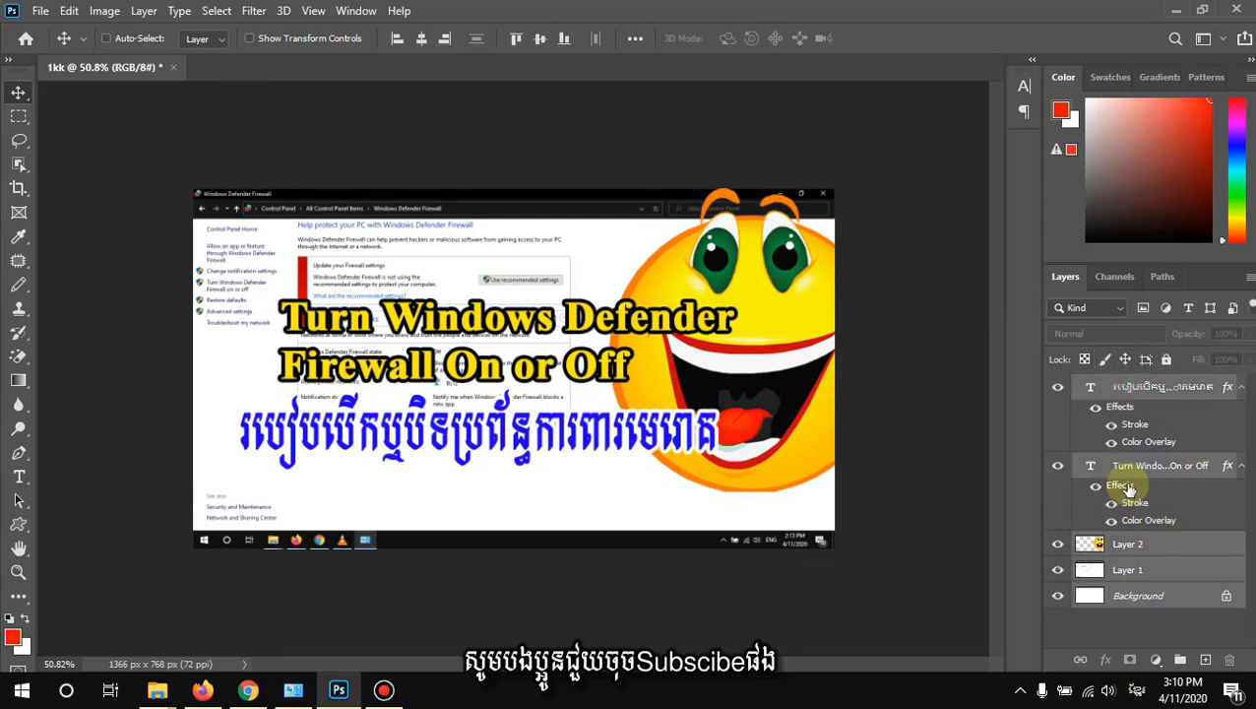
pyautogui.hotkey('ctrl', 'e')
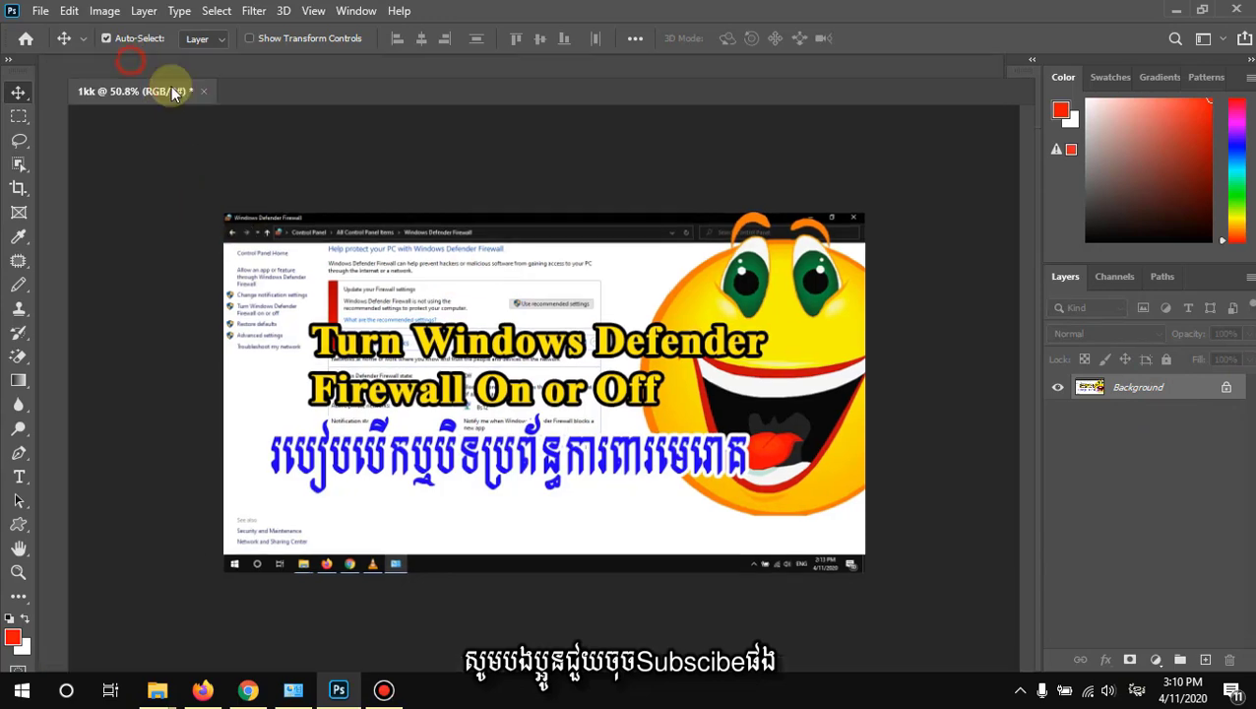
pyautogui.moveTo(133, 67); pyautogui.dragTo(162, 96)
# - Save the thumbnail as JPEG 'sskh.jpg' at Maximum quality, then show the desktop
pyautogui.click(40, 11)
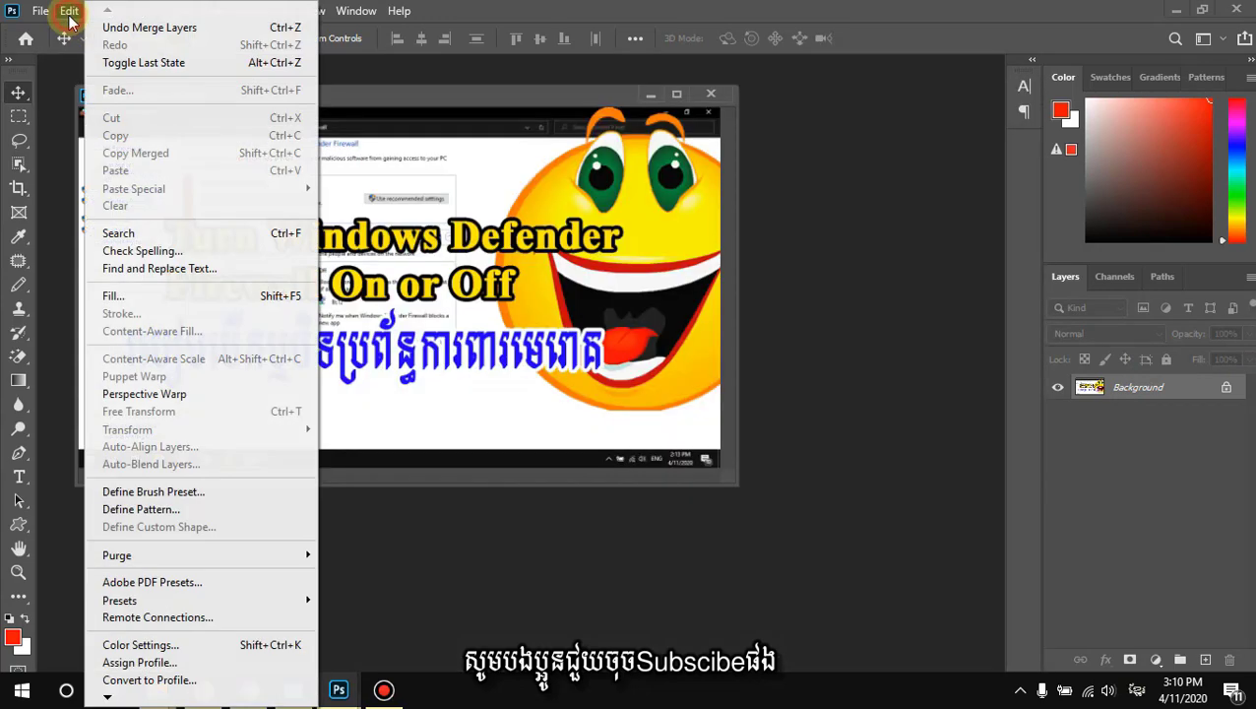
pyautogui.click(118, 234)
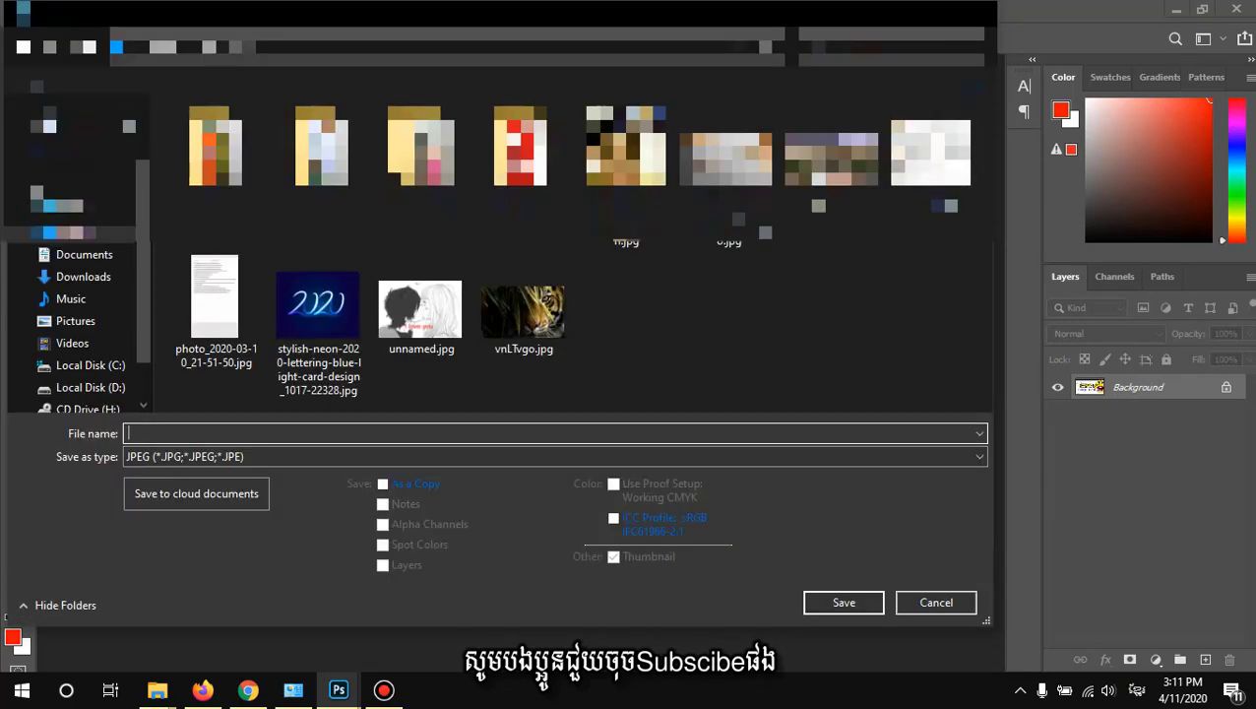
pyautogui.write('ksj')
pyautogui.press('BackSpace')
pyautogui.press('BackSpace')
pyautogui.press('BackSpace')
pyautogui.write('s')
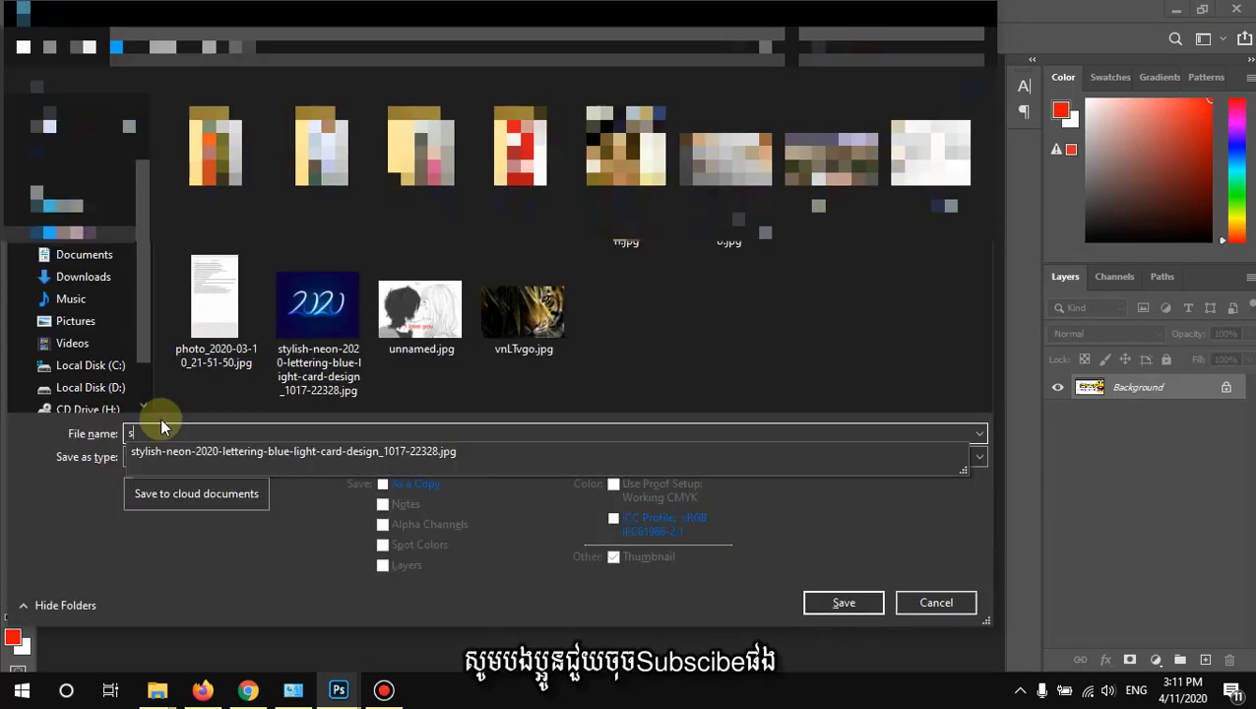
pyautogui.write('skh')
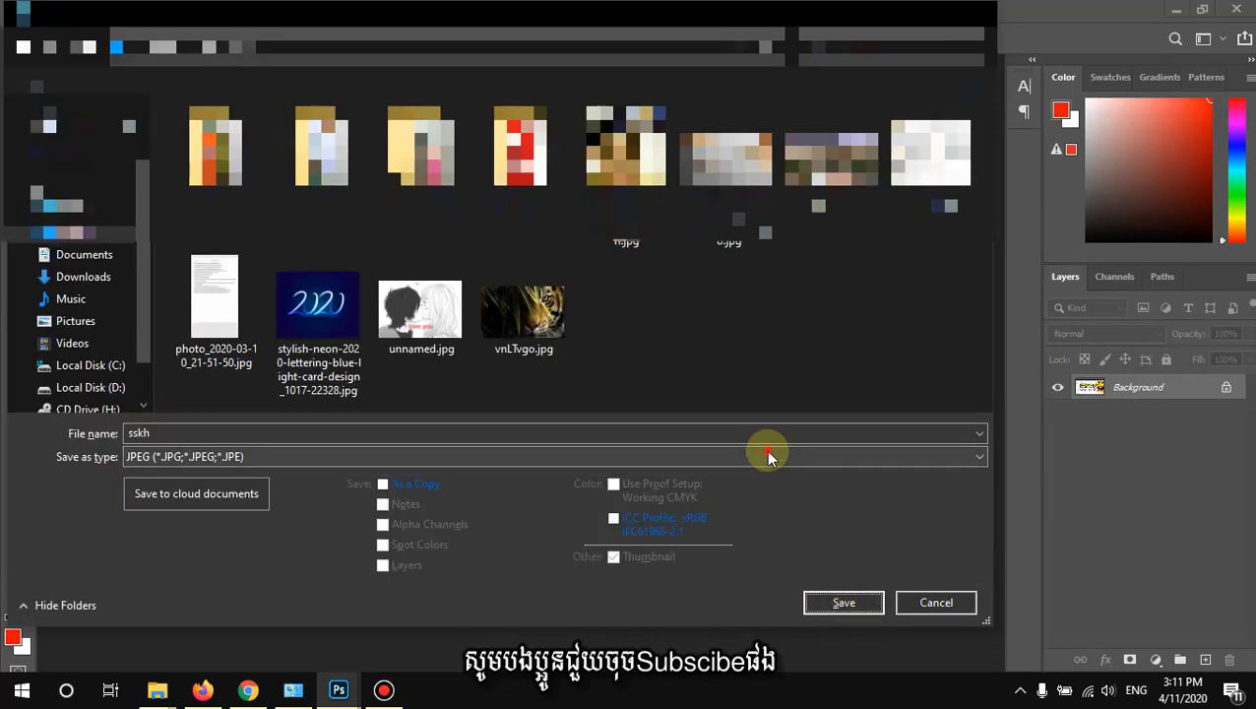
pyautogui.click(764, 450)
pyautogui.click(361, 268)
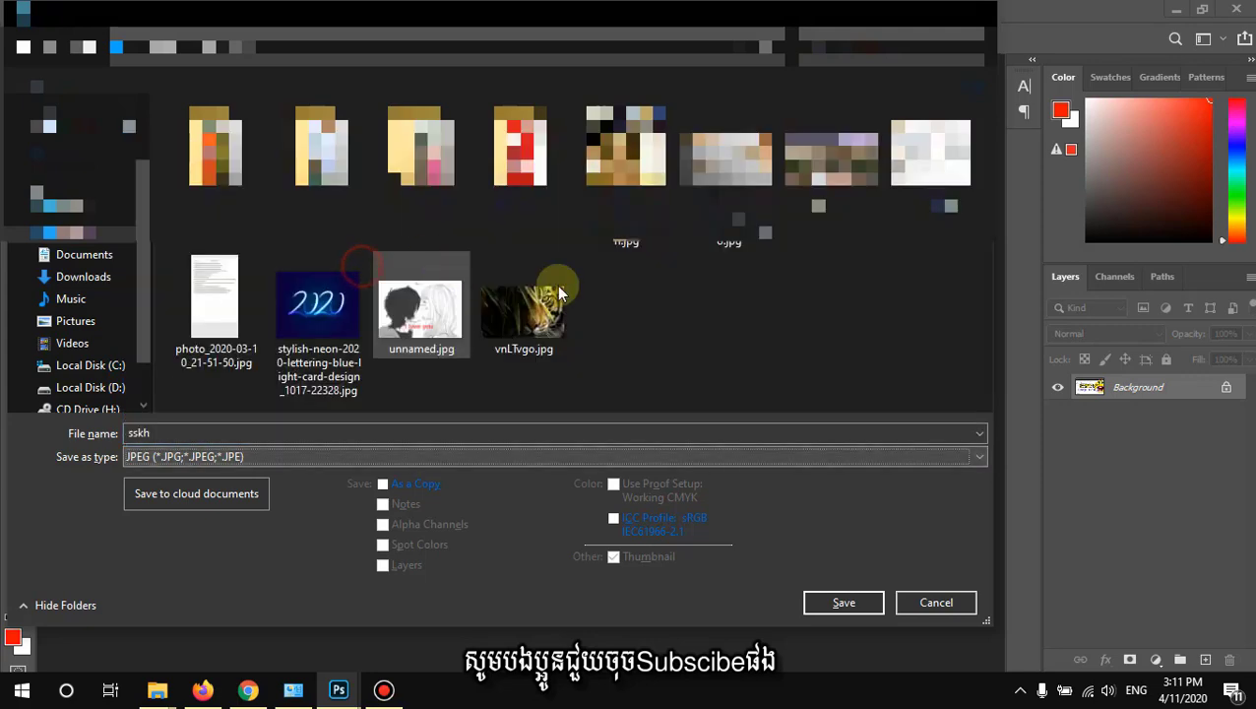
pyautogui.click(849, 603)
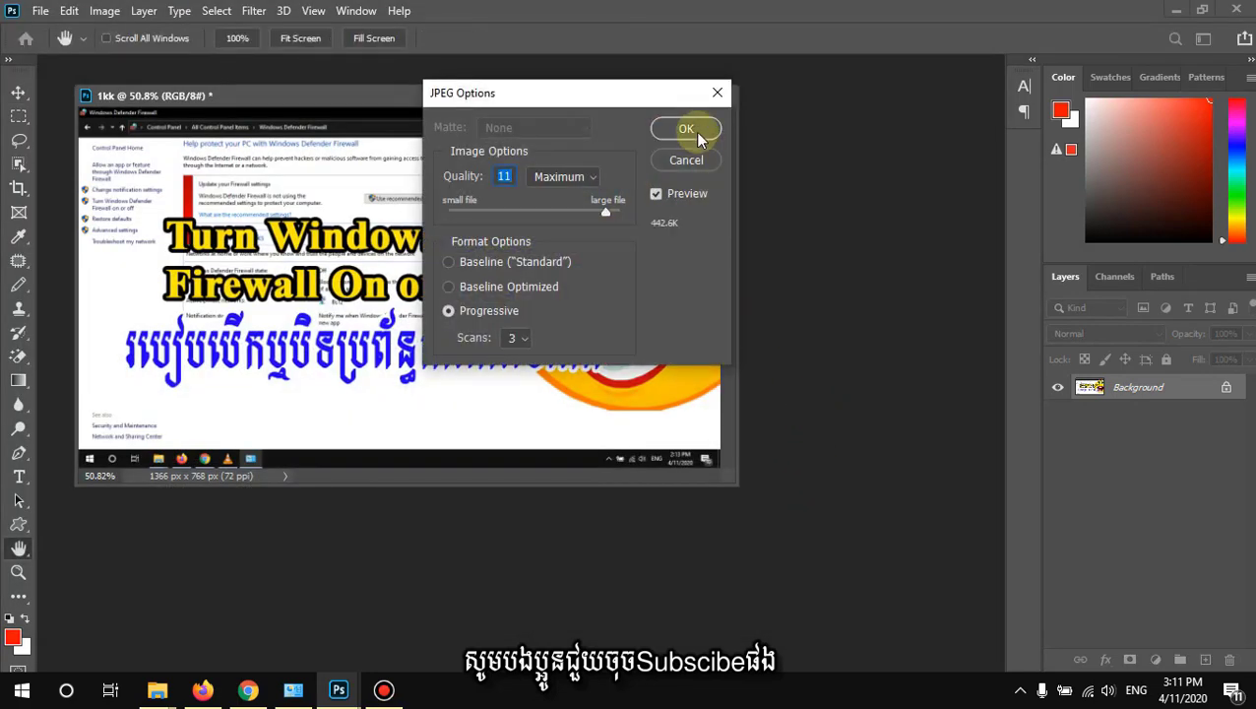
pyautogui.click(698, 131)
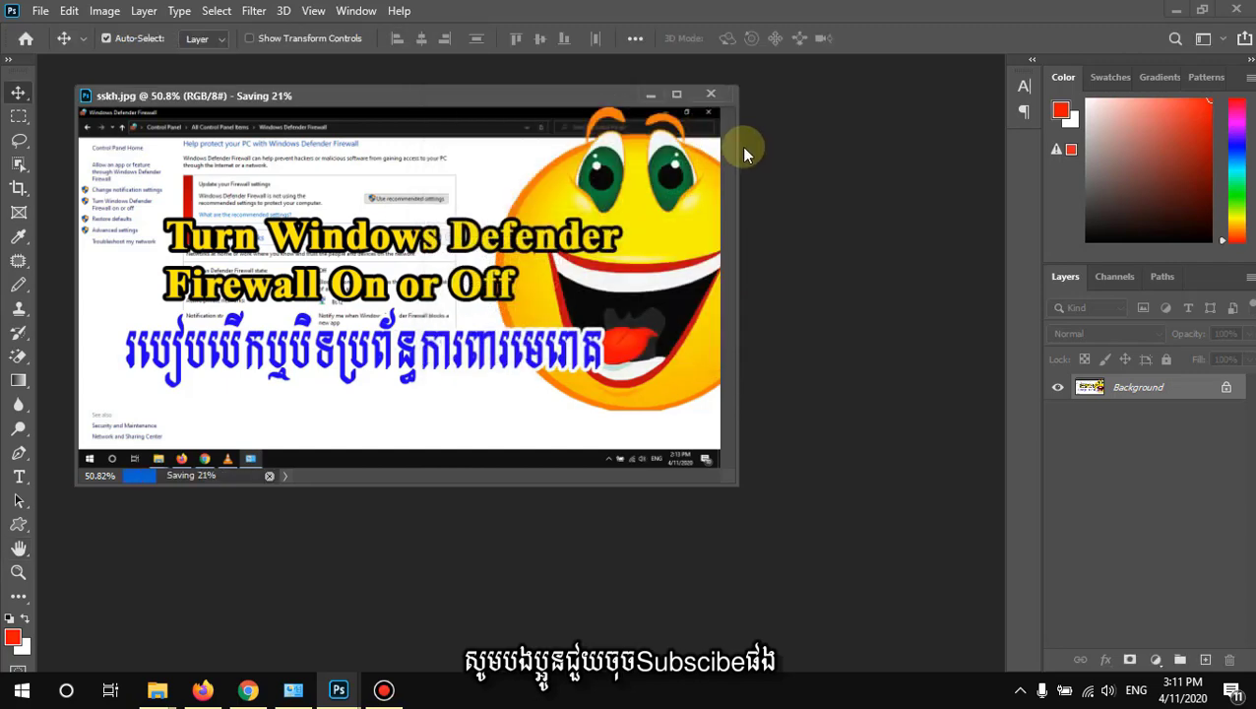
pyautogui.press('super+d')
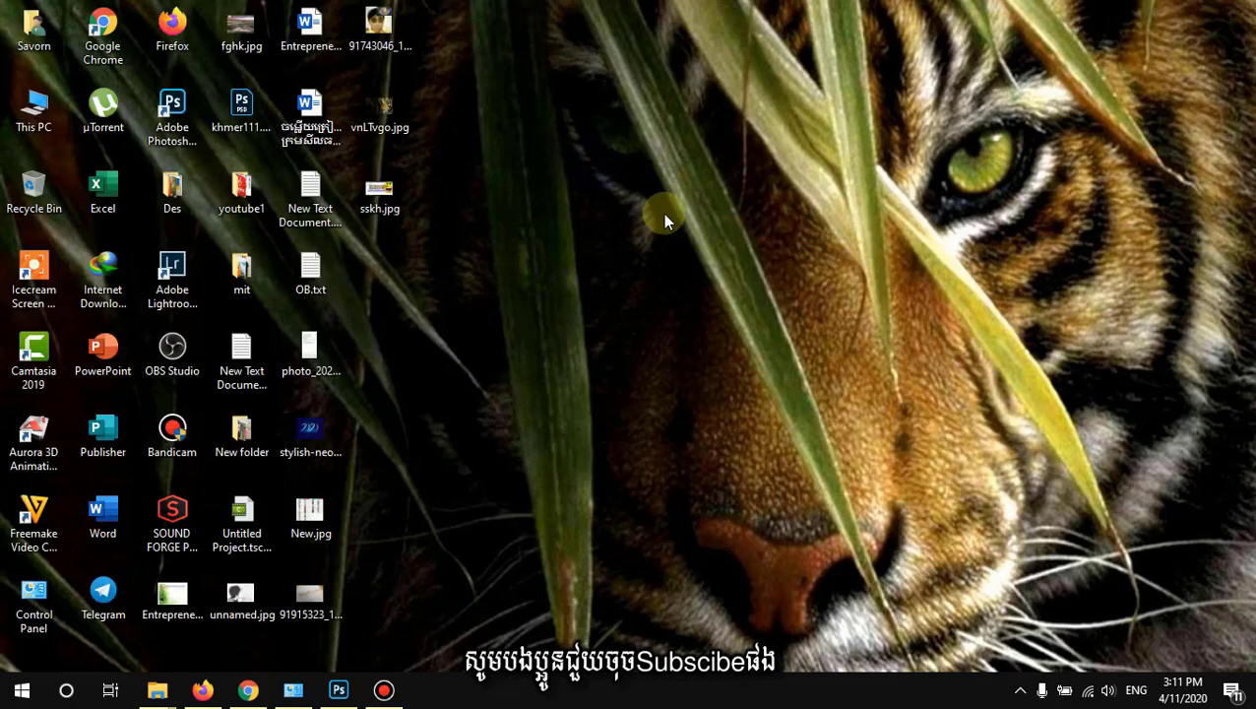
pyautogui.rightClick(592, 160)
pyautogui.click(640, 214)
pyautogui.rightClick(648, 191)
pyautogui.click(715, 247)
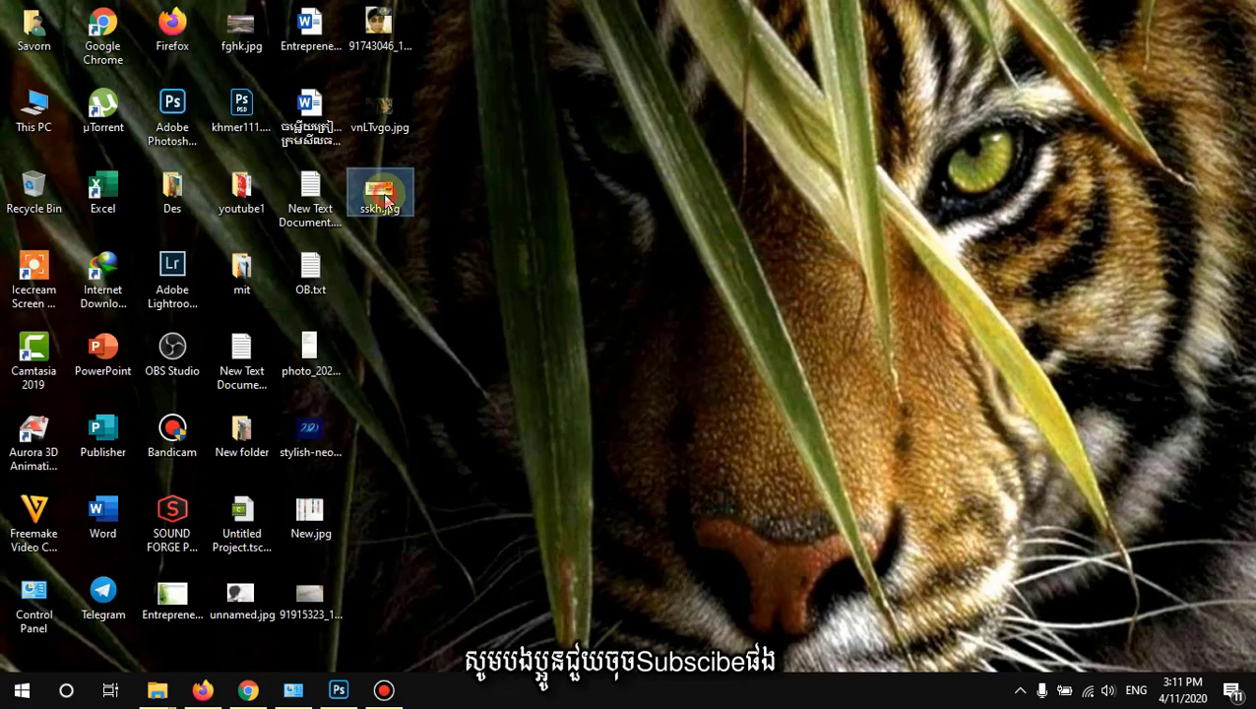
pyautogui.doubleClick(382, 196)
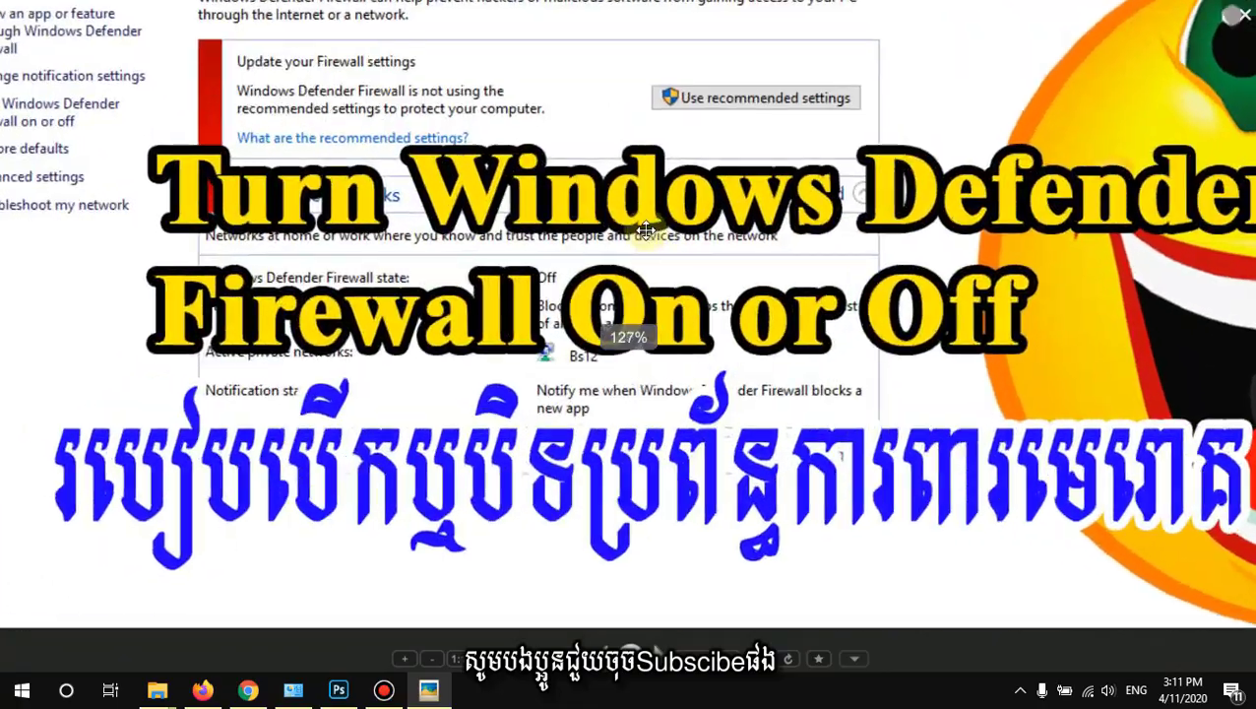
pyautogui.scroll(-3, 923, 275)
pyautogui.scroll(2, 923, 276)
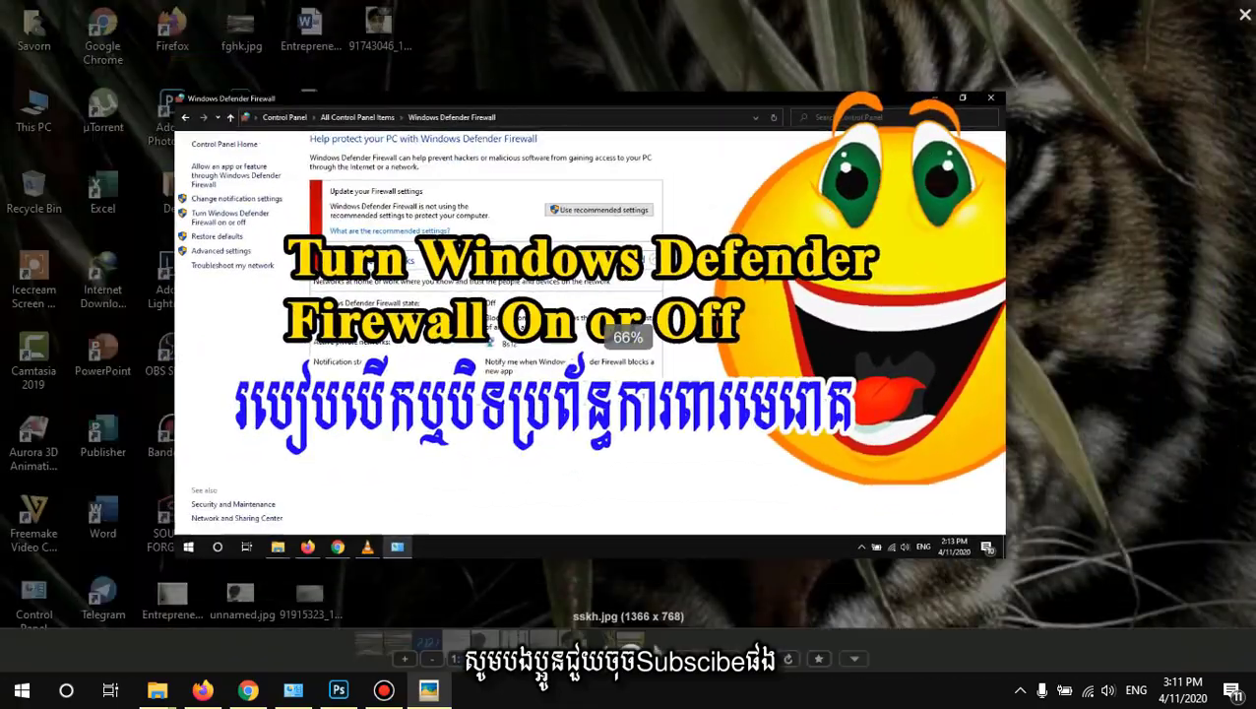
pyautogui.press('Escape')
pyautogui.rightClick(721, 97)
pyautogui.click(753, 150)
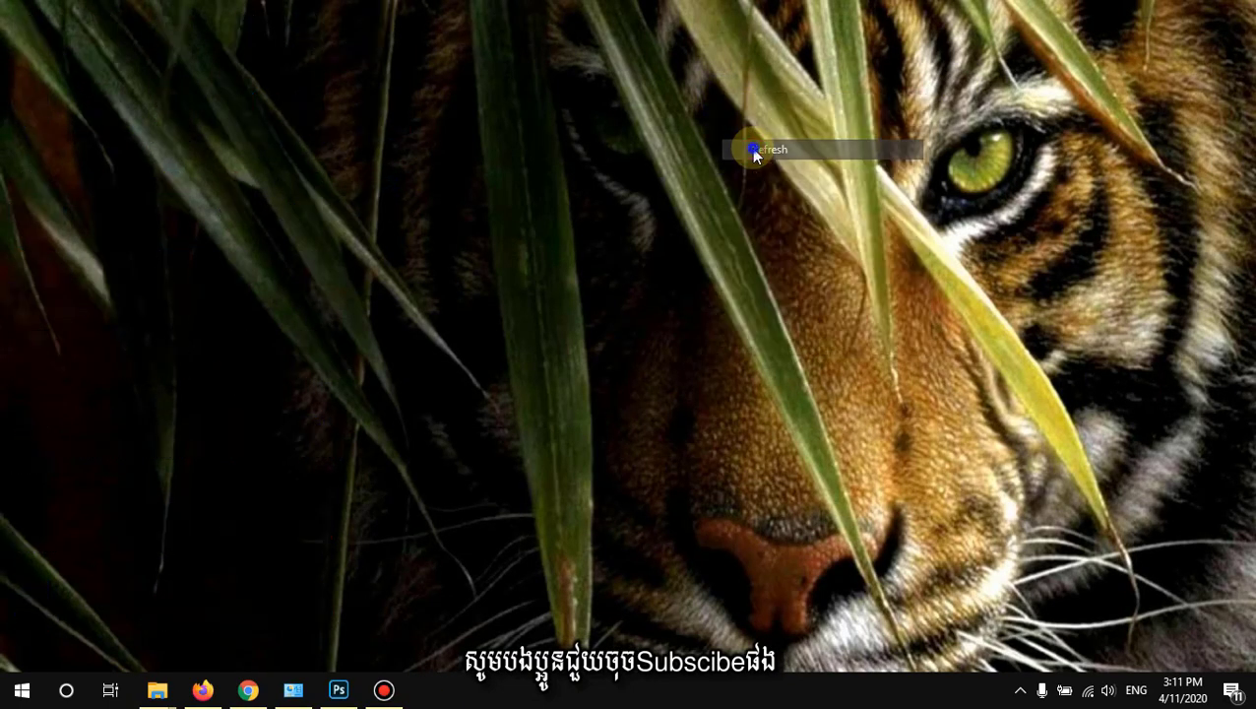
pyautogui.rightClick(751, 148)
pyautogui.click(790, 202)
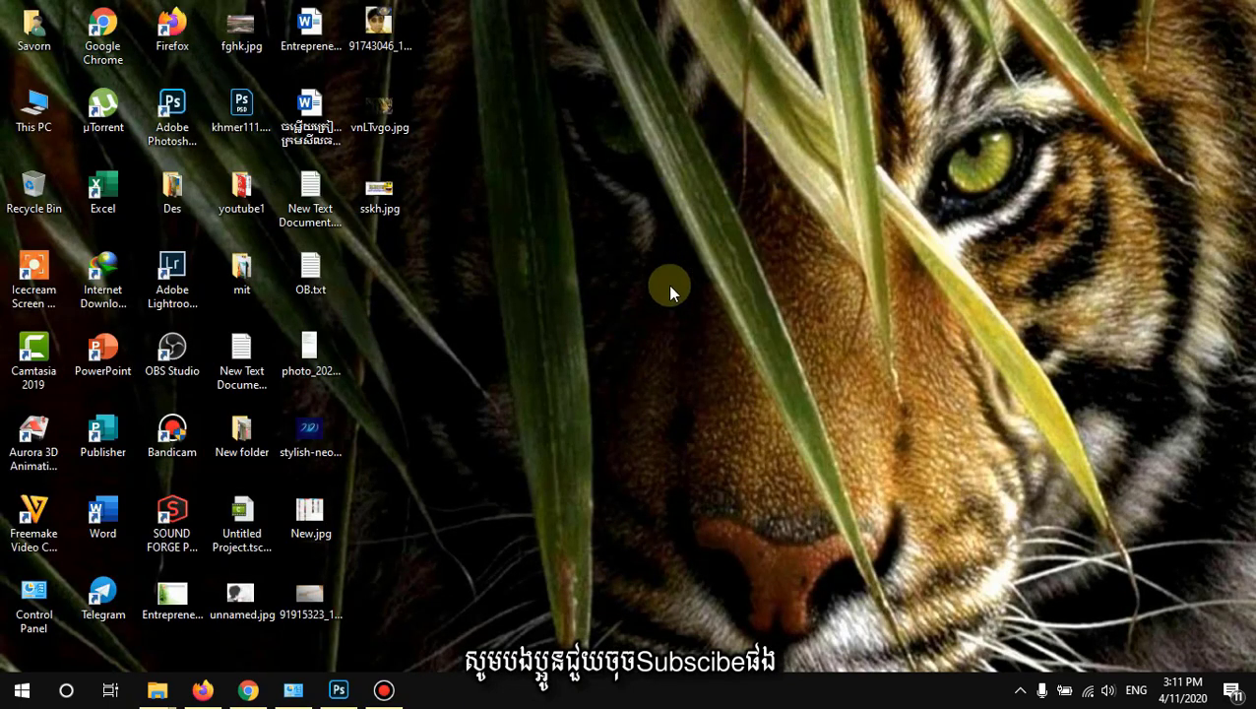